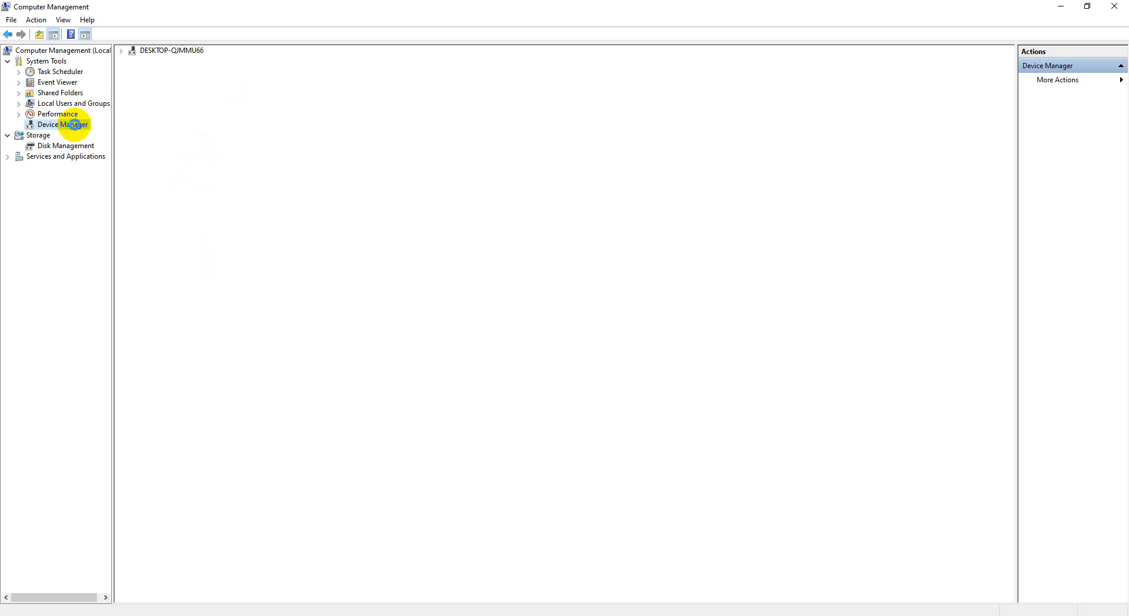
Check the WD-160G drive in Device Manager and the volume options for Disk 1's unallocated space in Disk Management
click(179, 93)
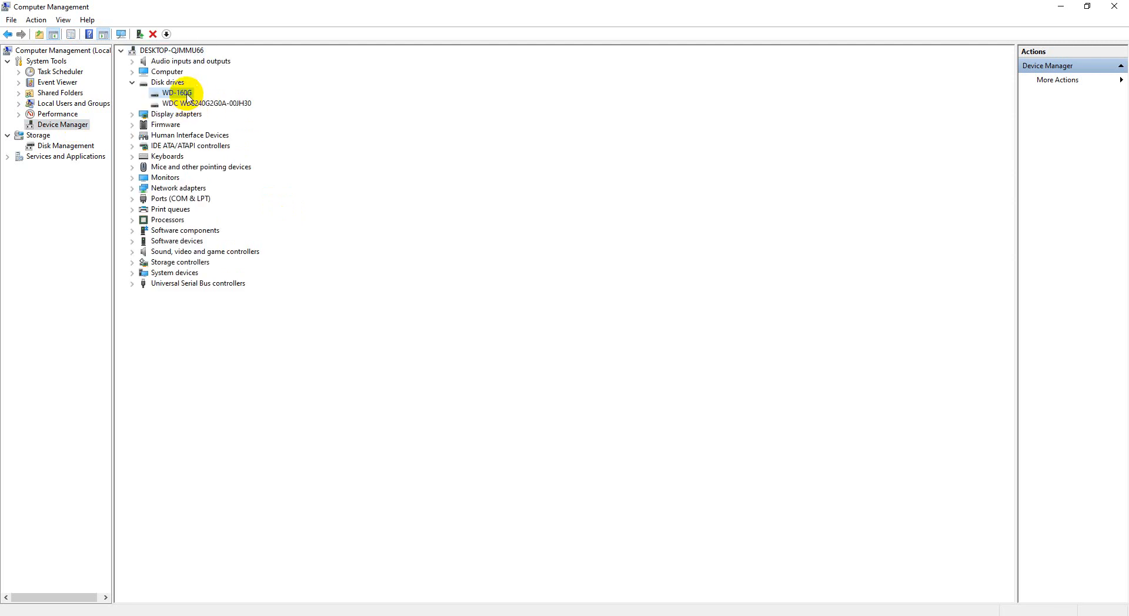
click(86, 148)
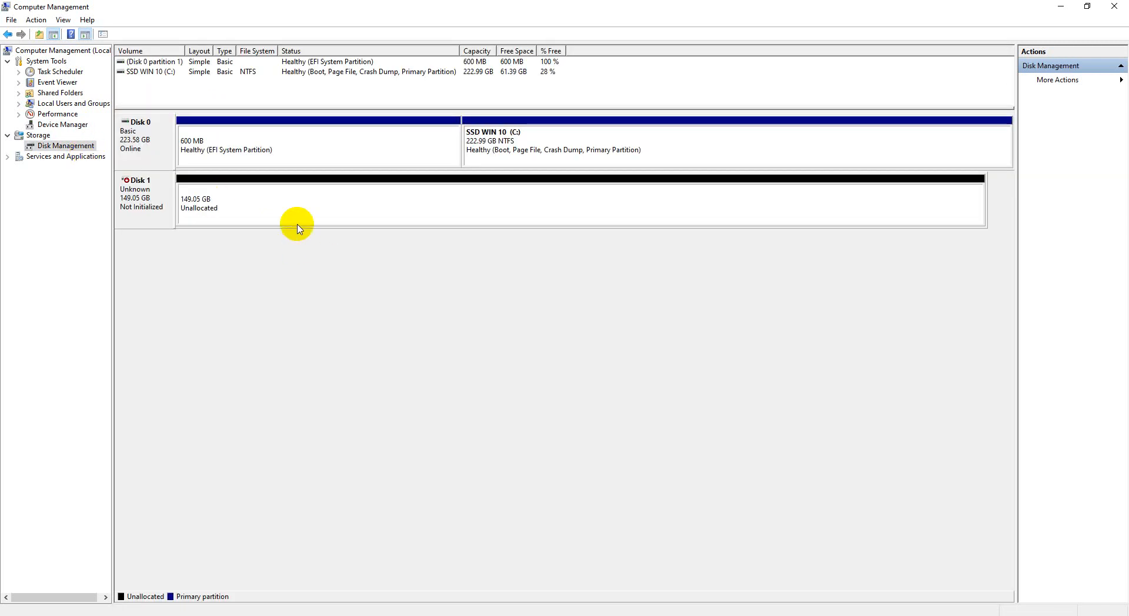
click(340, 210)
right_click(346, 203)
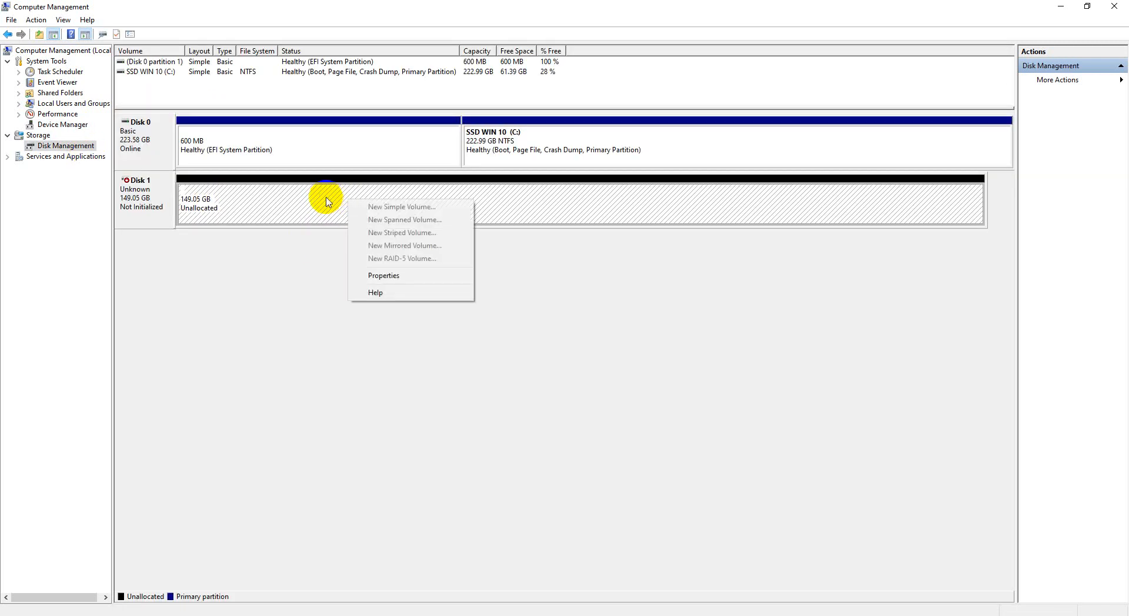
click(328, 202)
click(334, 238)
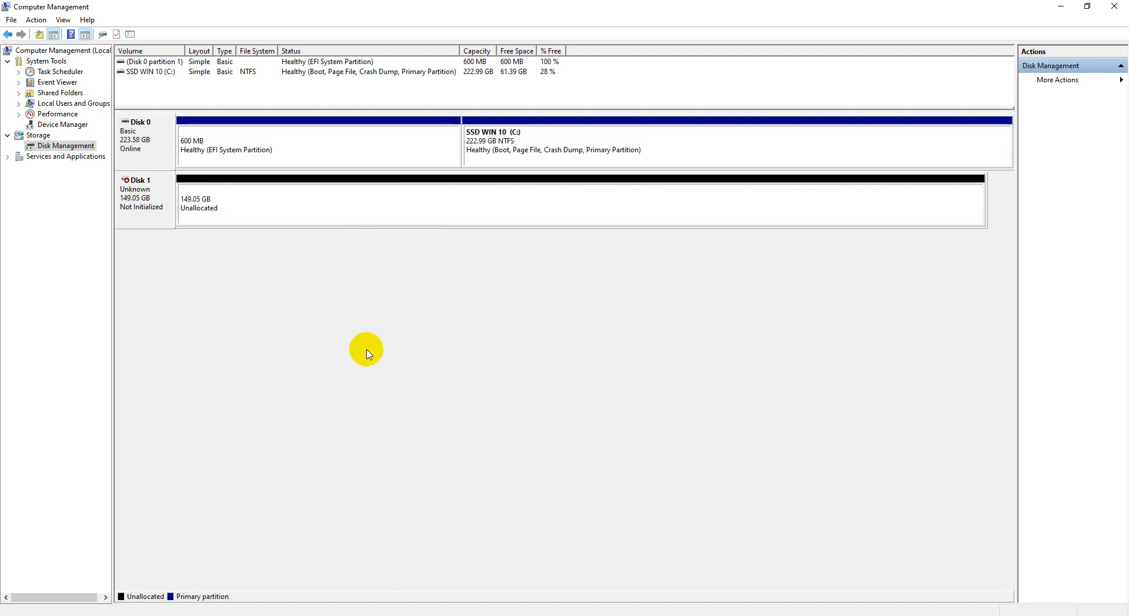
Review the general, policies, volumes and driver information in Disk 1's properties, and close them
right_click(136, 198)
click(156, 240)
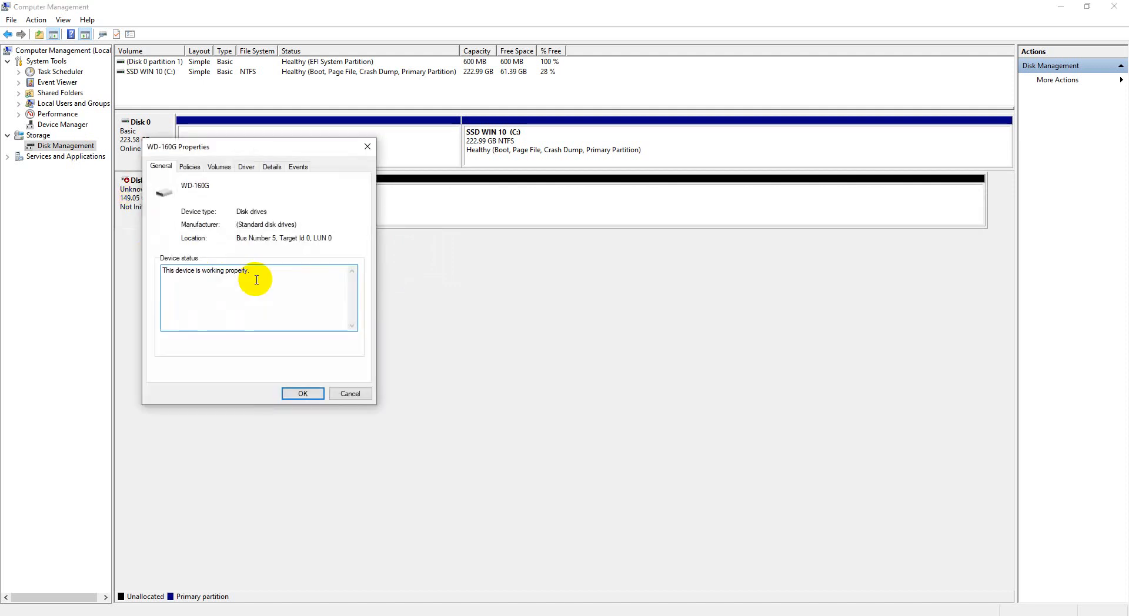
click(189, 167)
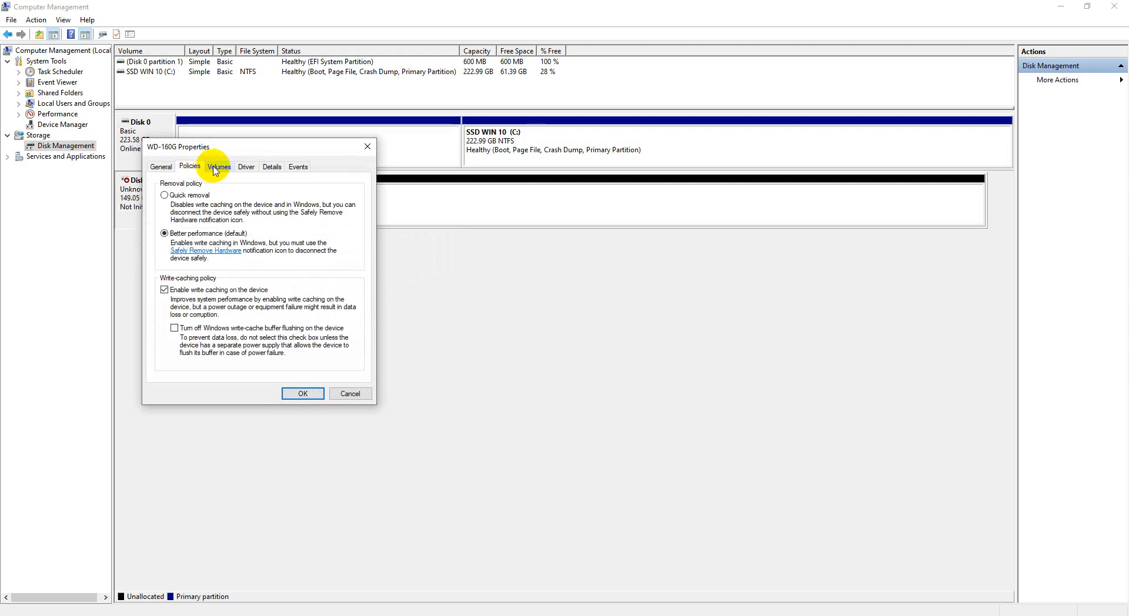
click(218, 167)
click(242, 167)
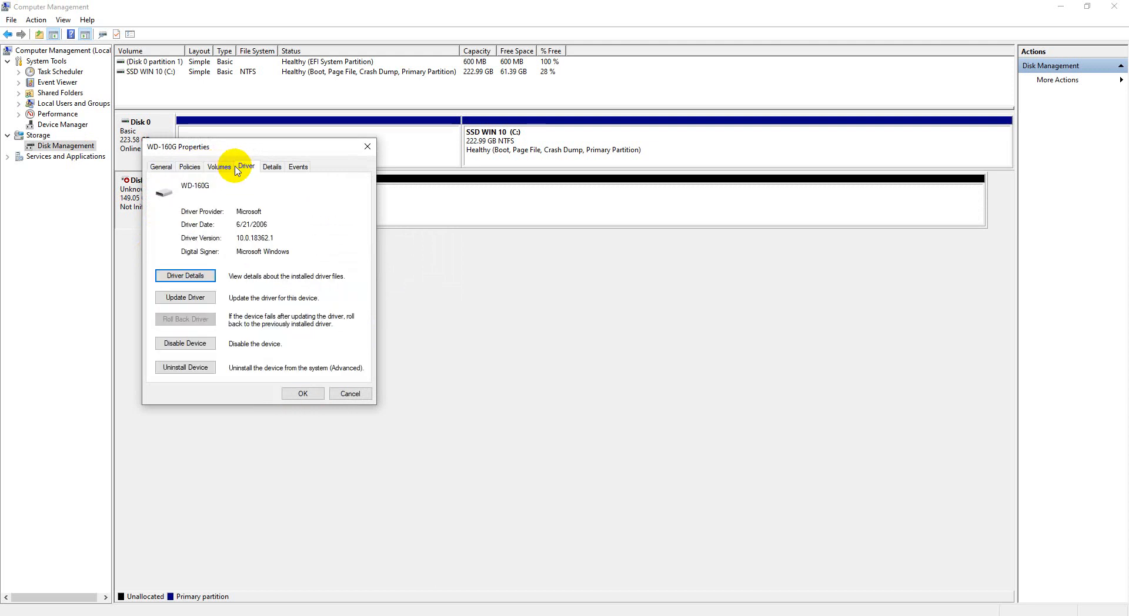
click(219, 166)
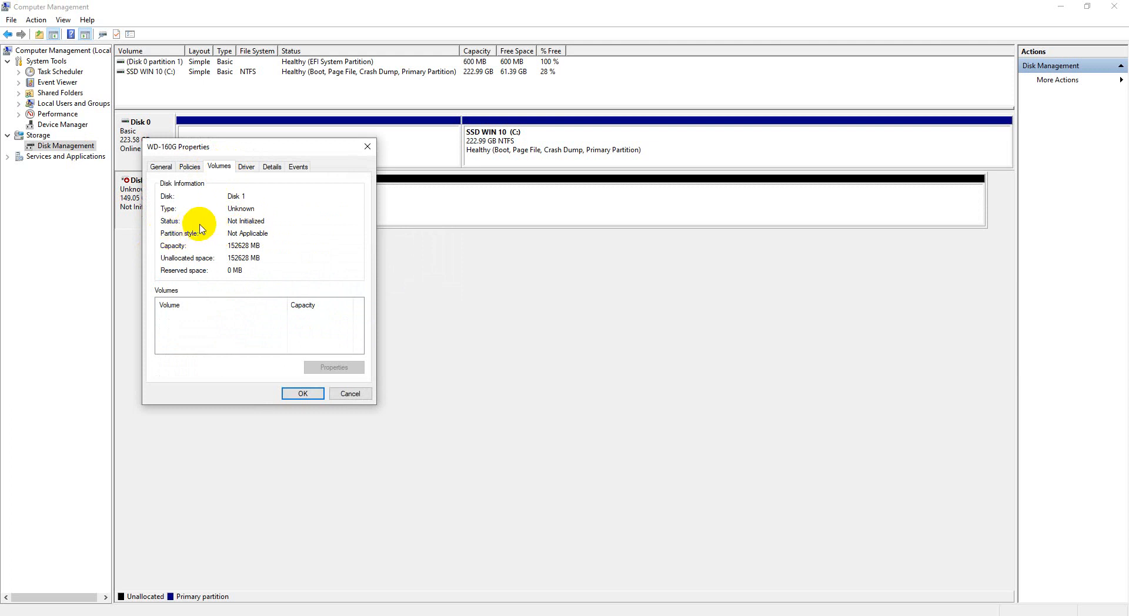
click(369, 148)
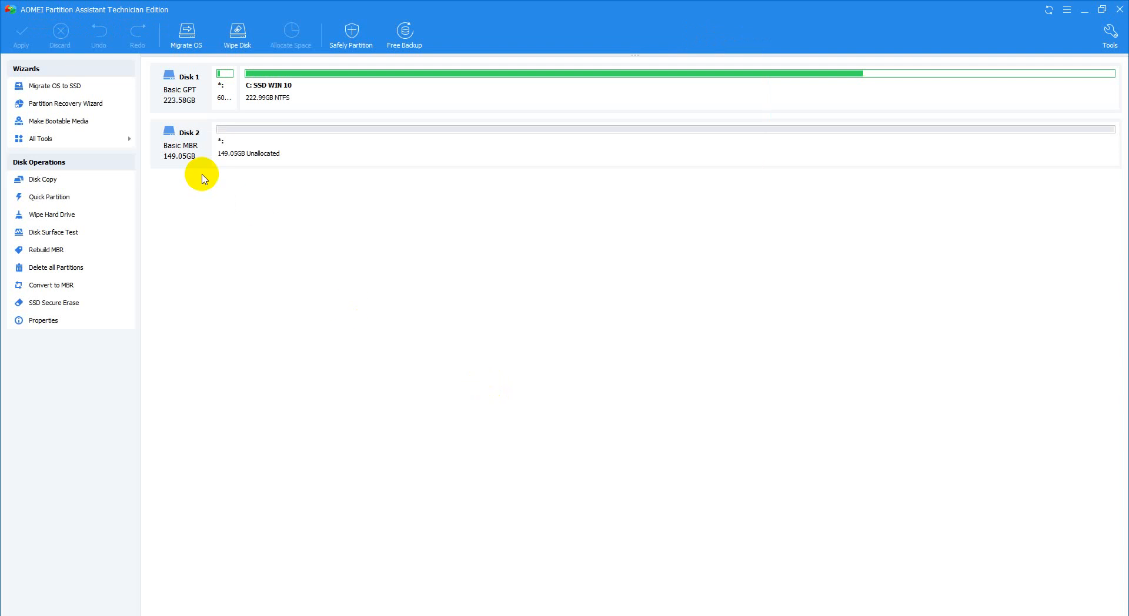
Switch to AOMEI Partition Assistant and open Quick Partition for the unallocated Disk 2
click(184, 155)
right_click(184, 157)
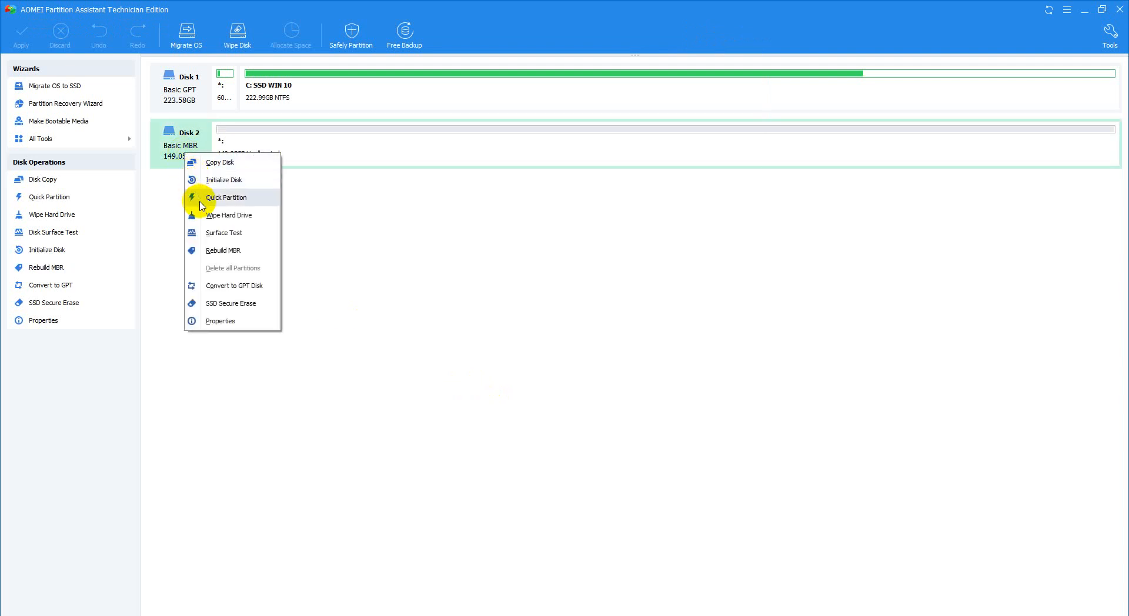
click(202, 201)
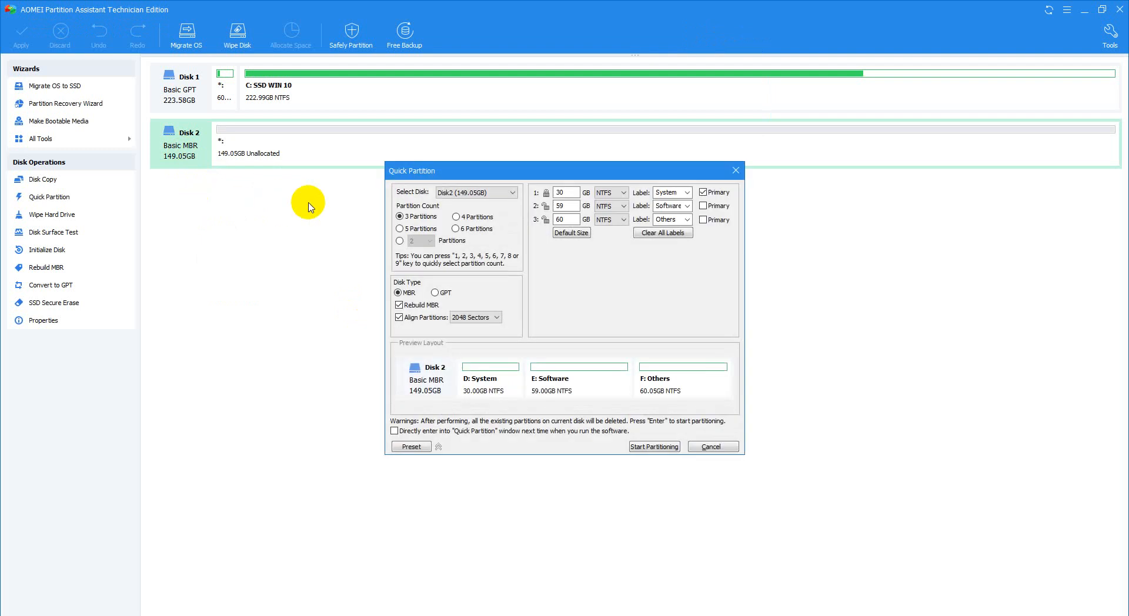
Try a four-partition layout with a 20 GB first partition, and restore the default sizes
click(456, 217)
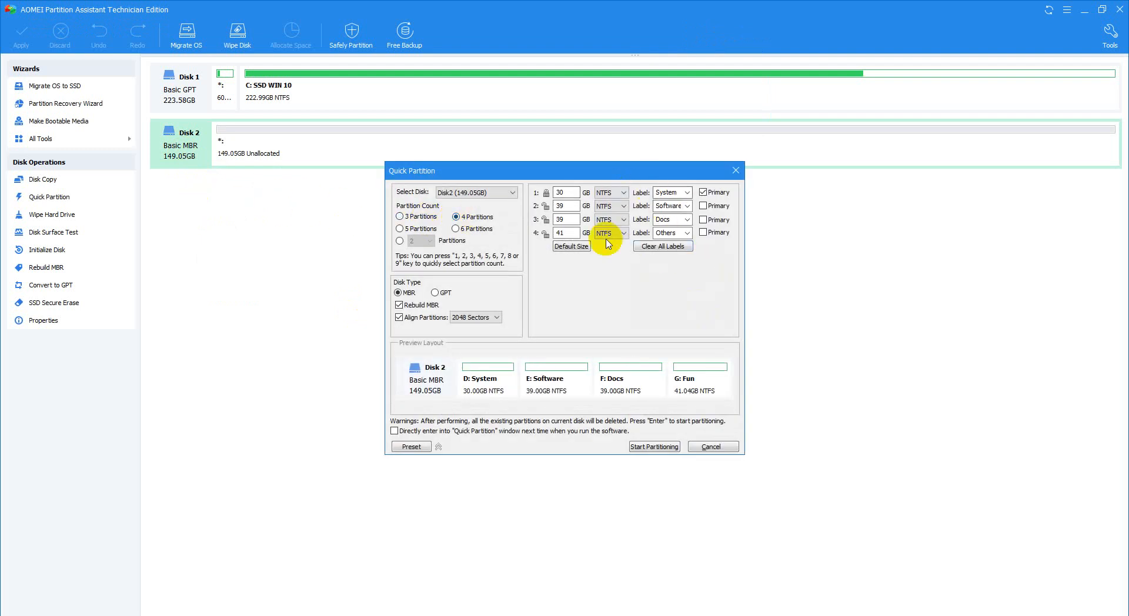
drag(567, 220, 544, 200)
text(120)
text(20)
key(Tab)
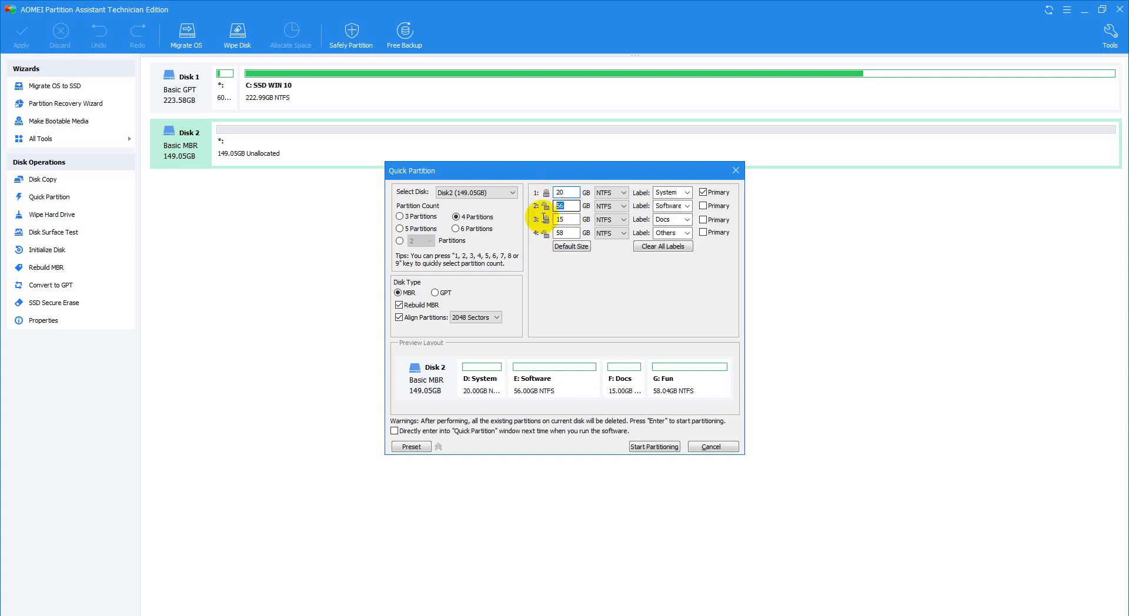
click(574, 247)
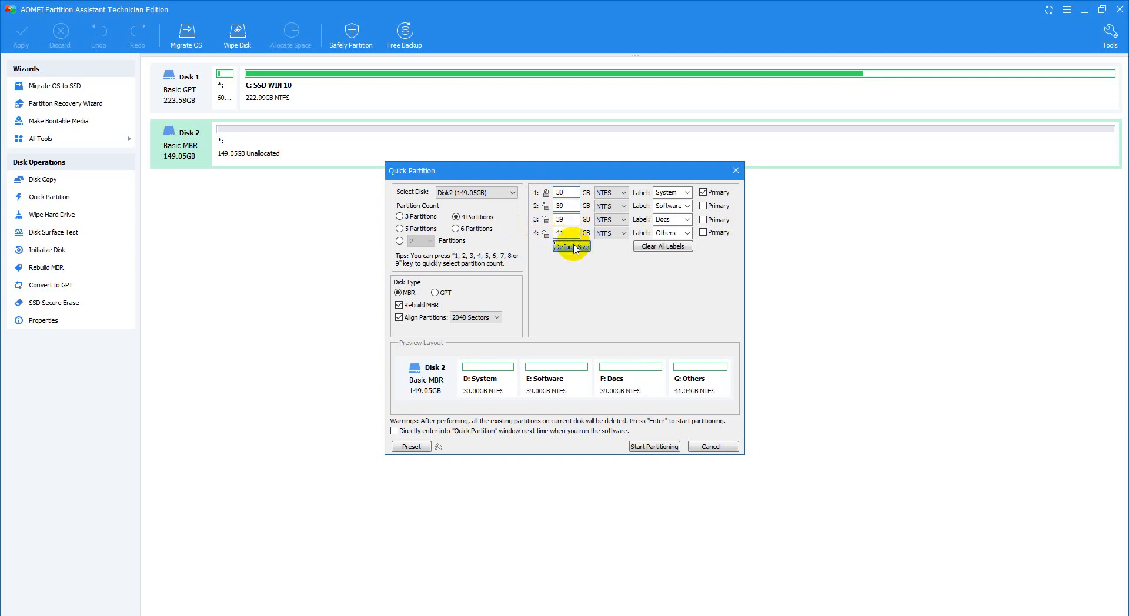
Clear all partition labels, try different primary partition assignments, and reset the partition sizes to their defaults
click(663, 246)
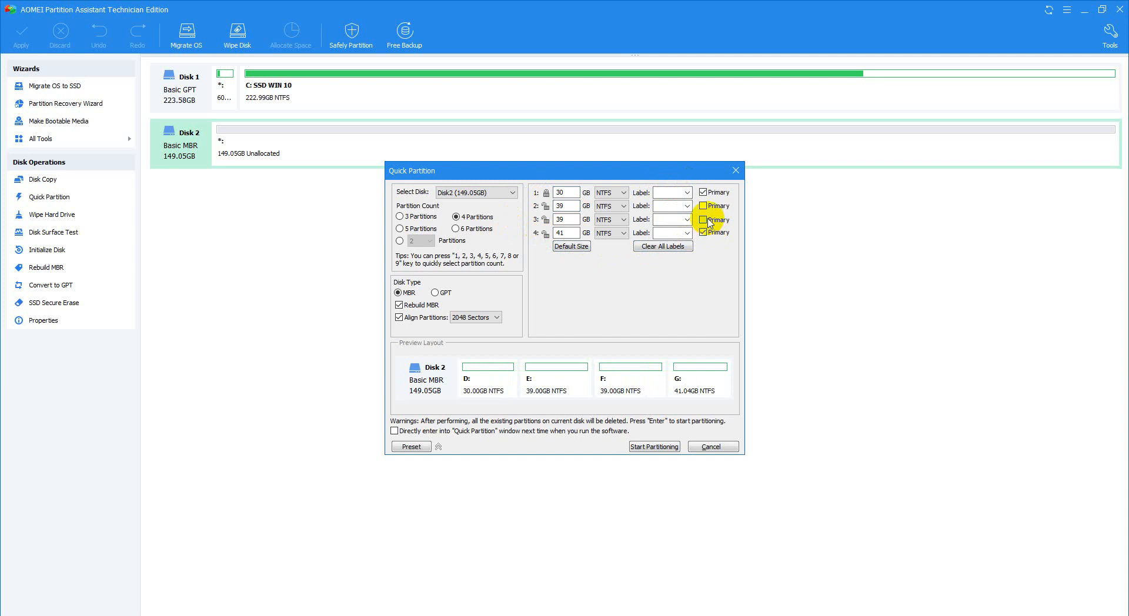
click(704, 193)
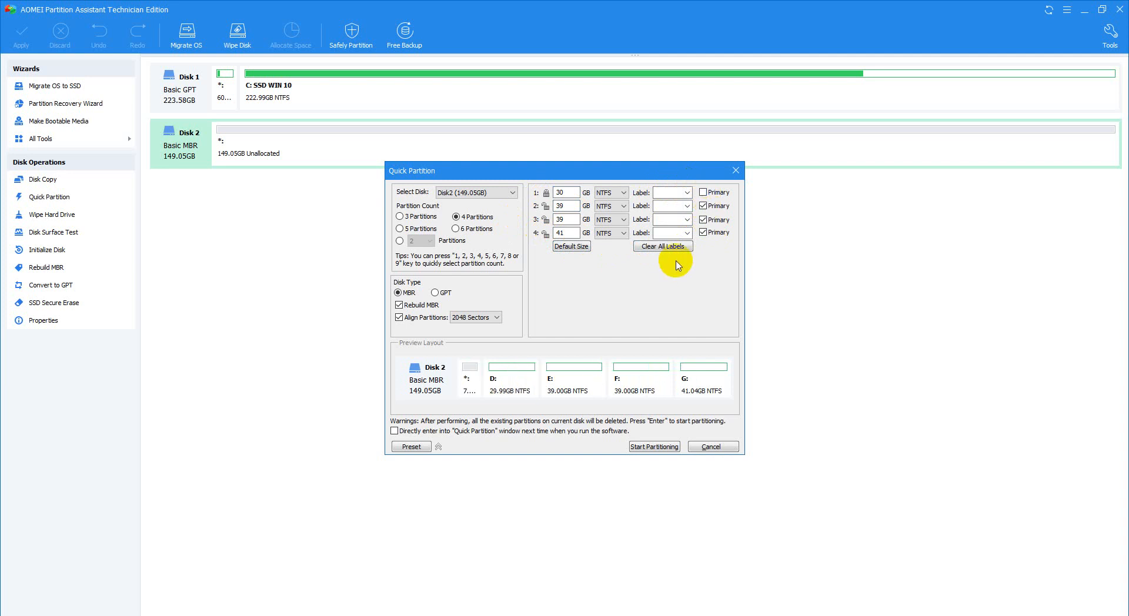
click(706, 191)
click(703, 206)
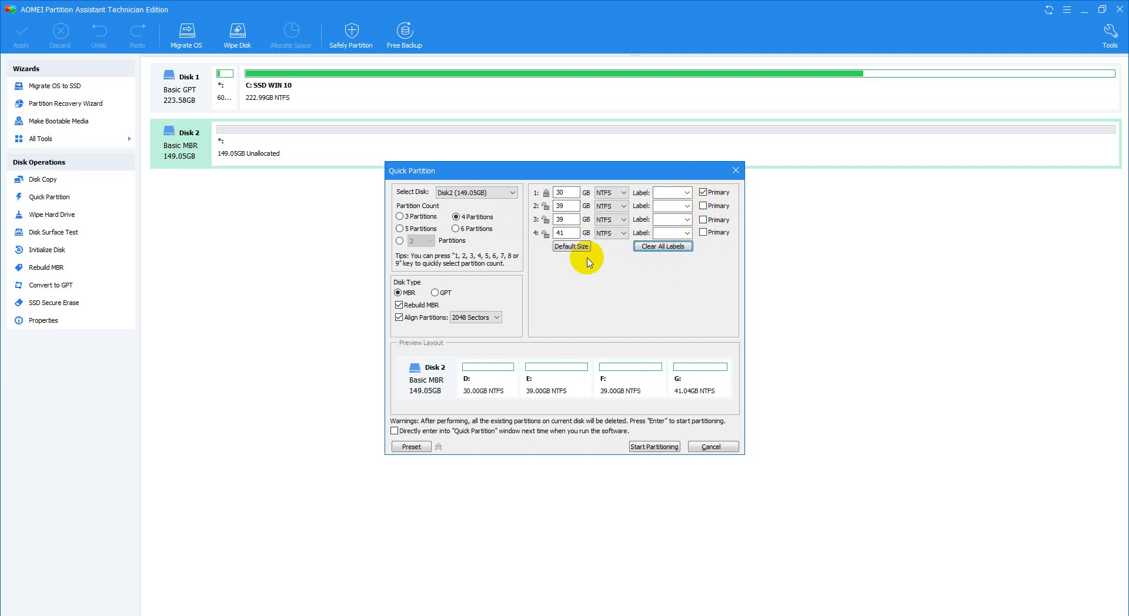
click(571, 246)
Preview layouts of five, six and ten partitions, and try the GPT disk type before returning to MBR
click(402, 229)
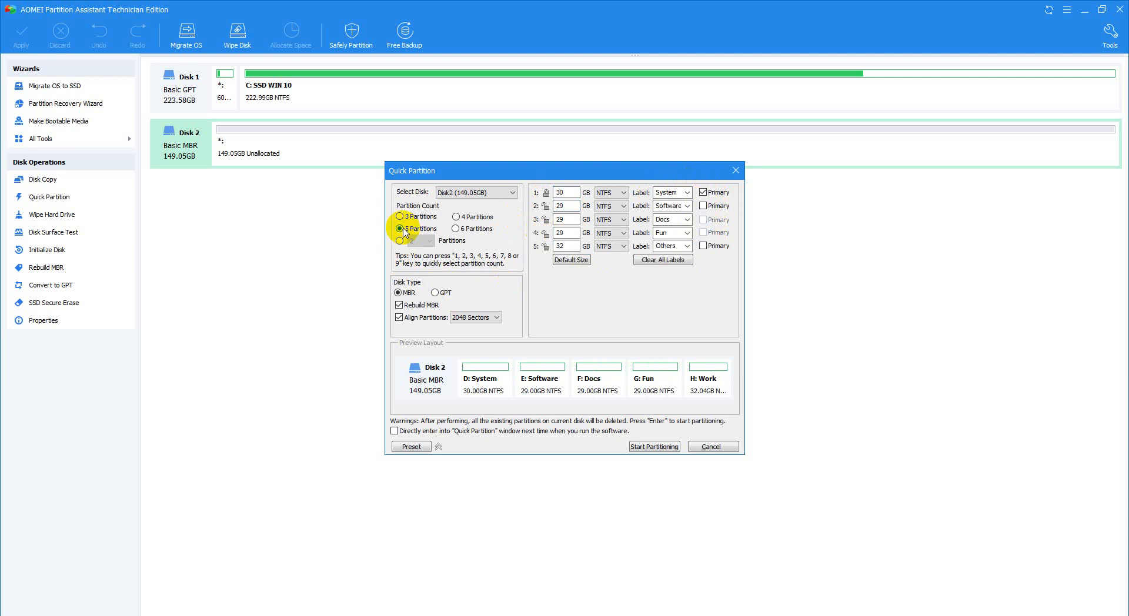
click(457, 228)
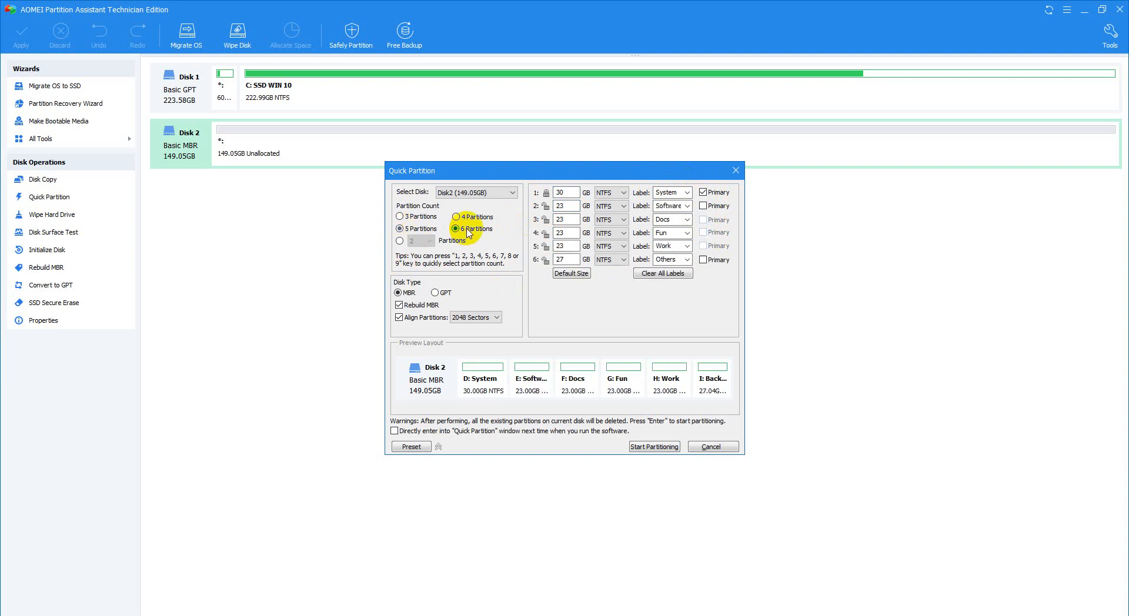
click(404, 241)
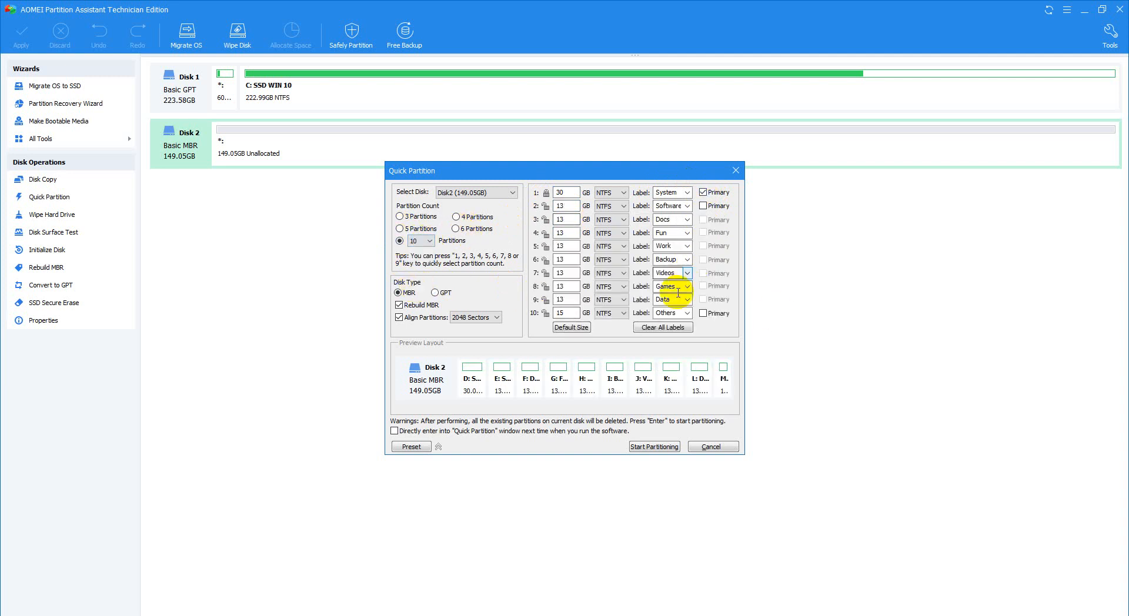
click(435, 293)
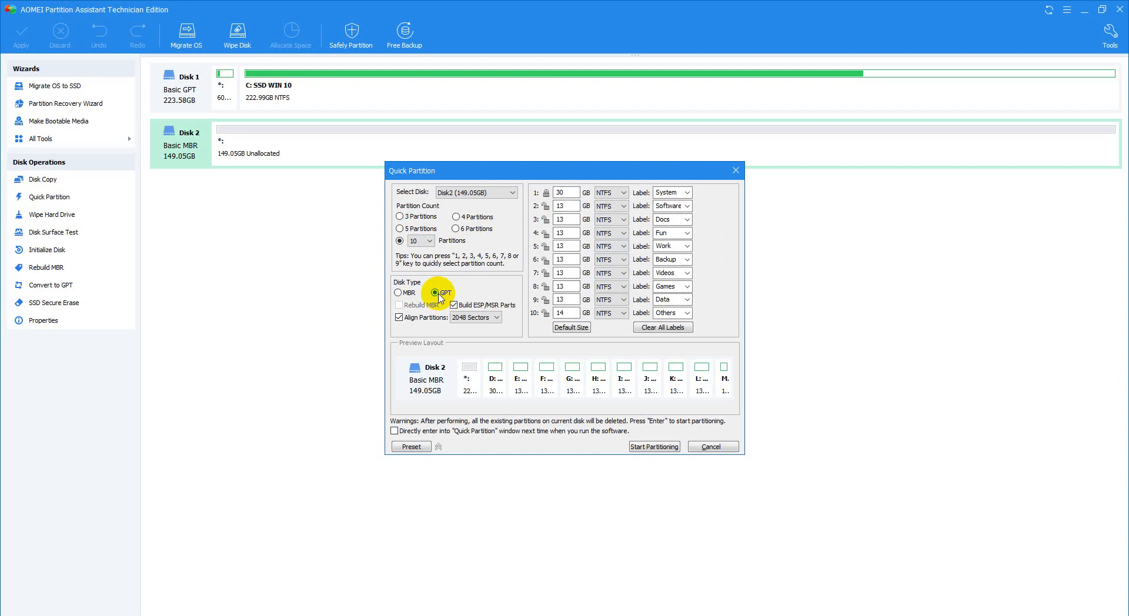
click(401, 292)
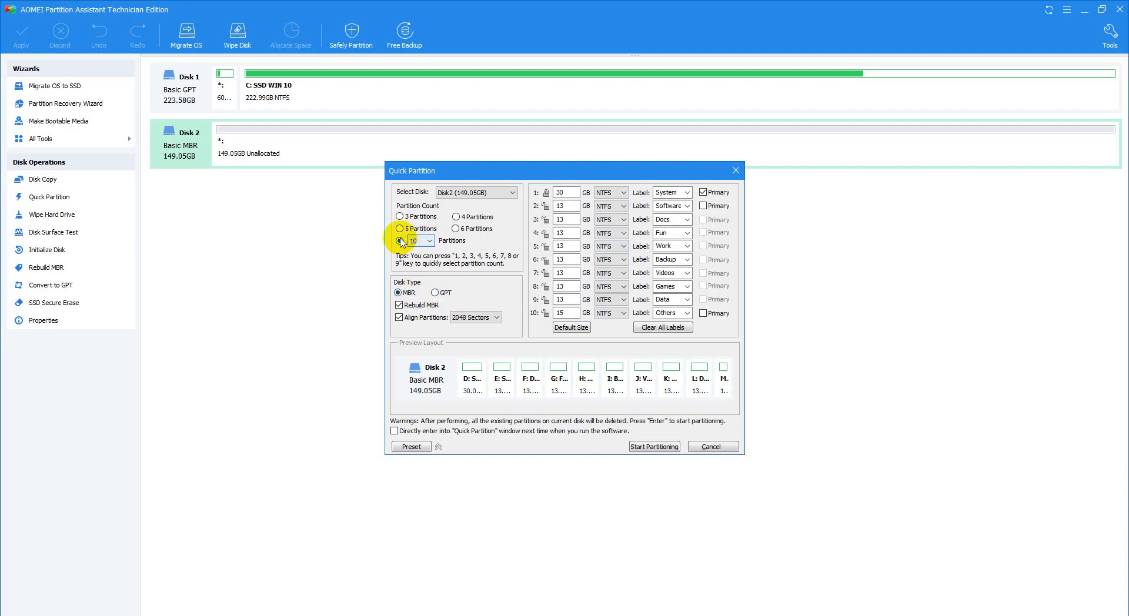
Set the layout to three partitions, enter OS as the first partition's label, and start partitioning Disk 2
click(400, 216)
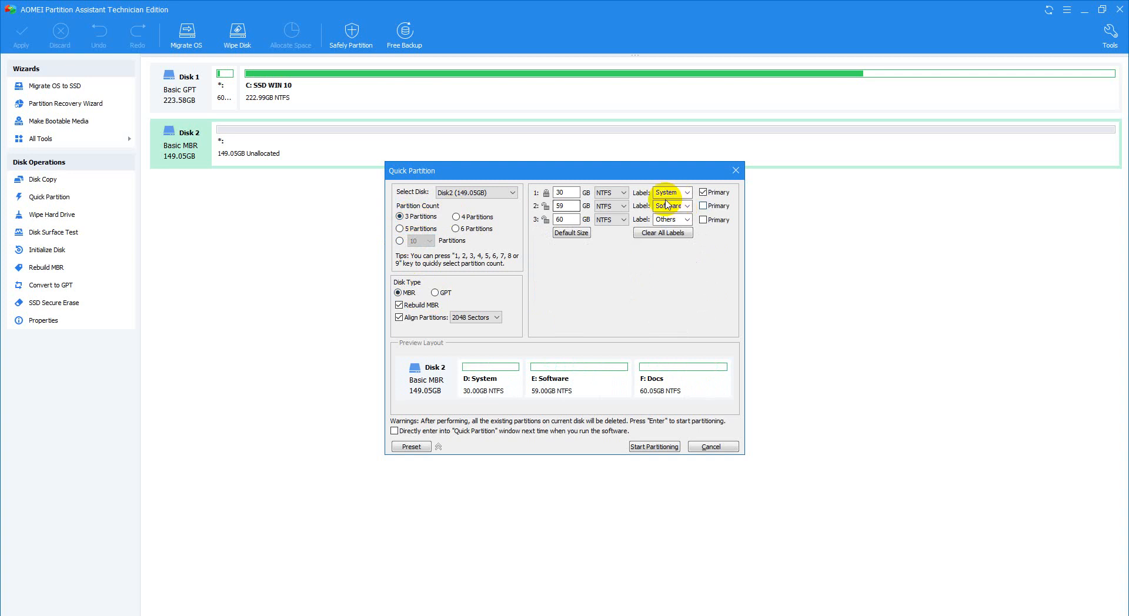
double_click(681, 192)
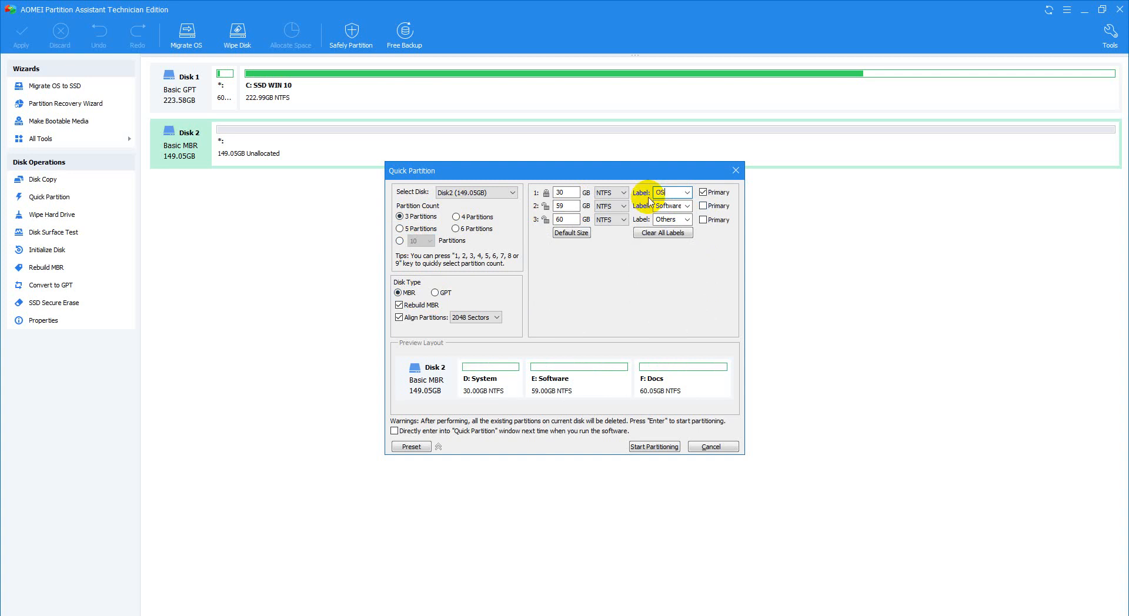
click(640, 448)
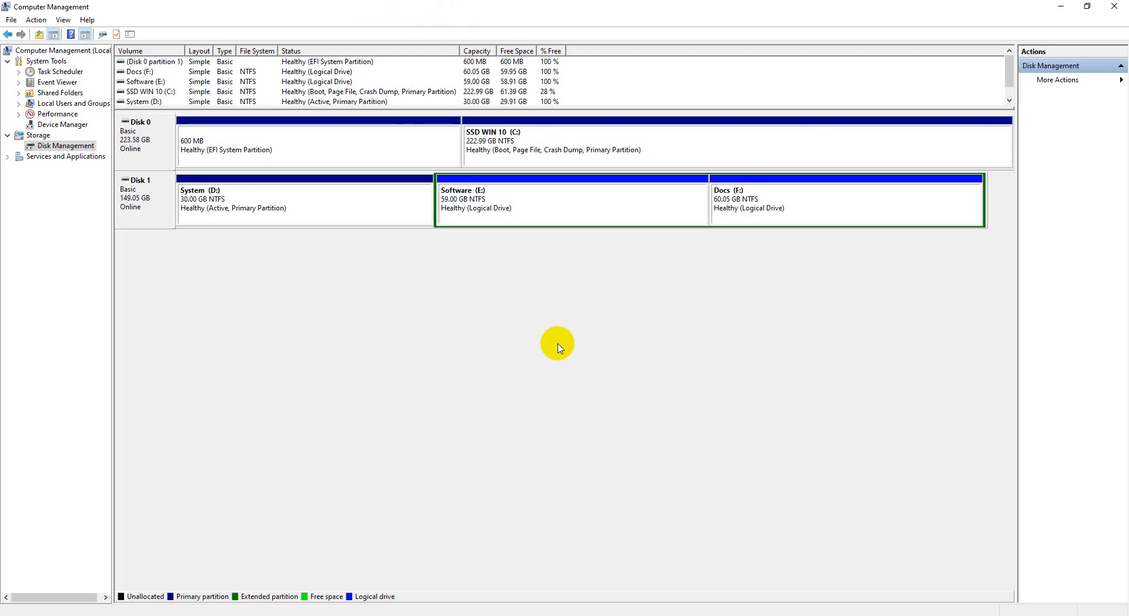
In Disk Management, inspect the properties and contents of the System (D:) partition, closing each window
click(287, 223)
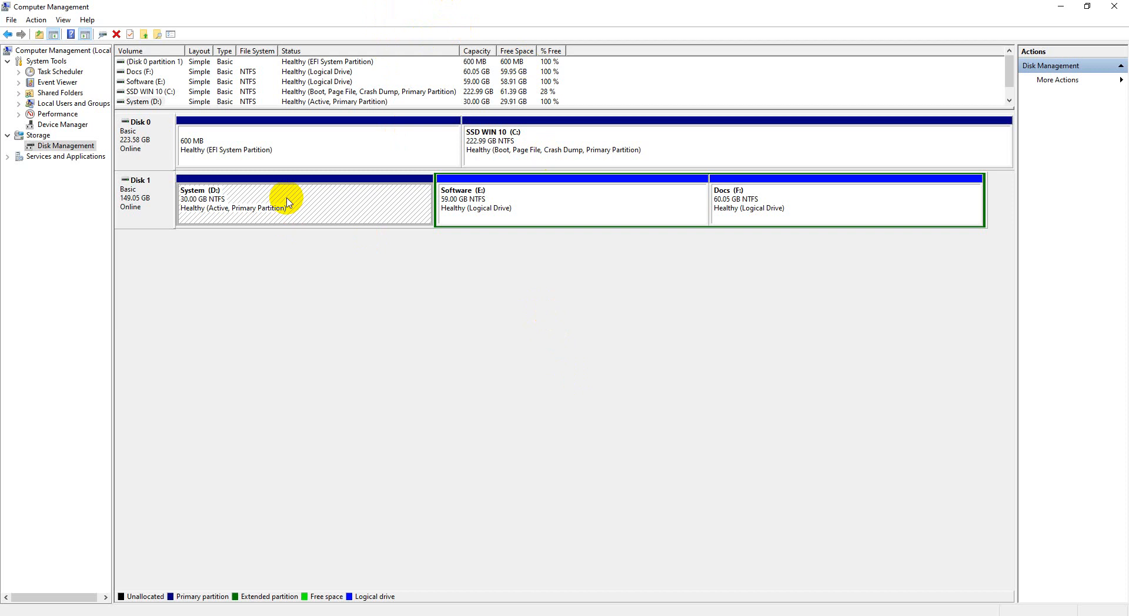
right_click(358, 201)
click(398, 346)
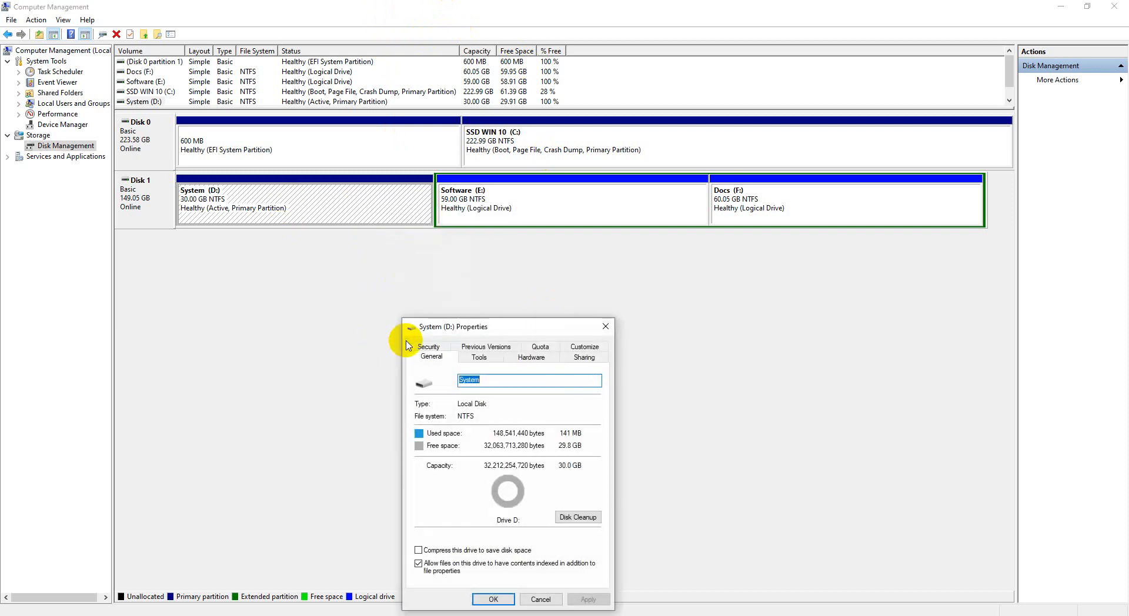
click(598, 325)
right_click(332, 205)
click(341, 210)
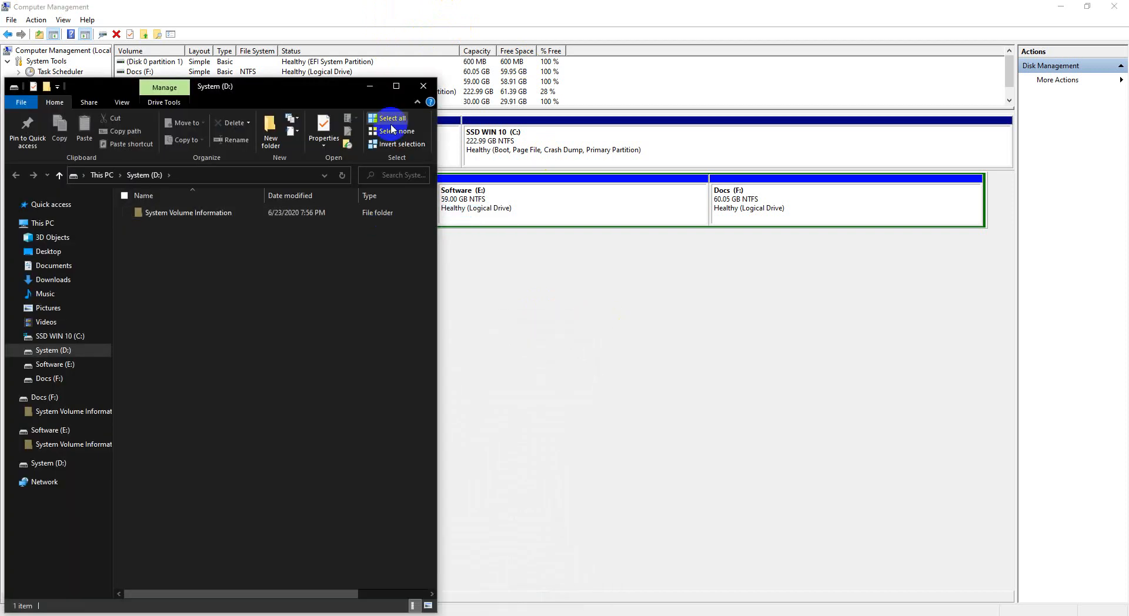
click(428, 74)
Open the Software (E:) and Docs (F:) partitions to check their contents, and close their windows
right_click(512, 213)
click(530, 224)
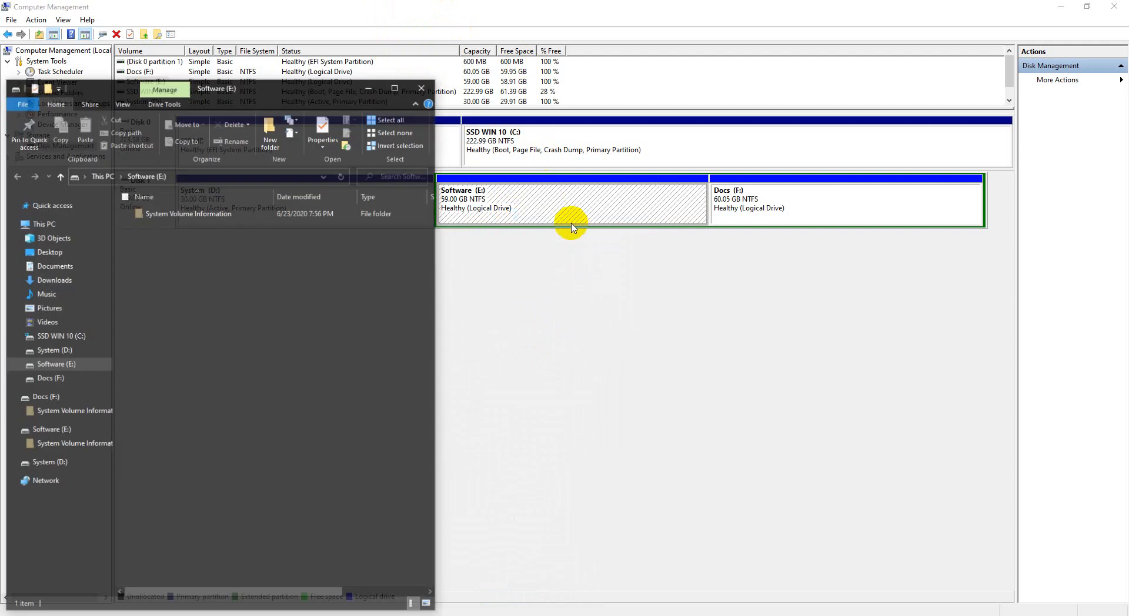
click(434, 73)
right_click(800, 197)
click(817, 204)
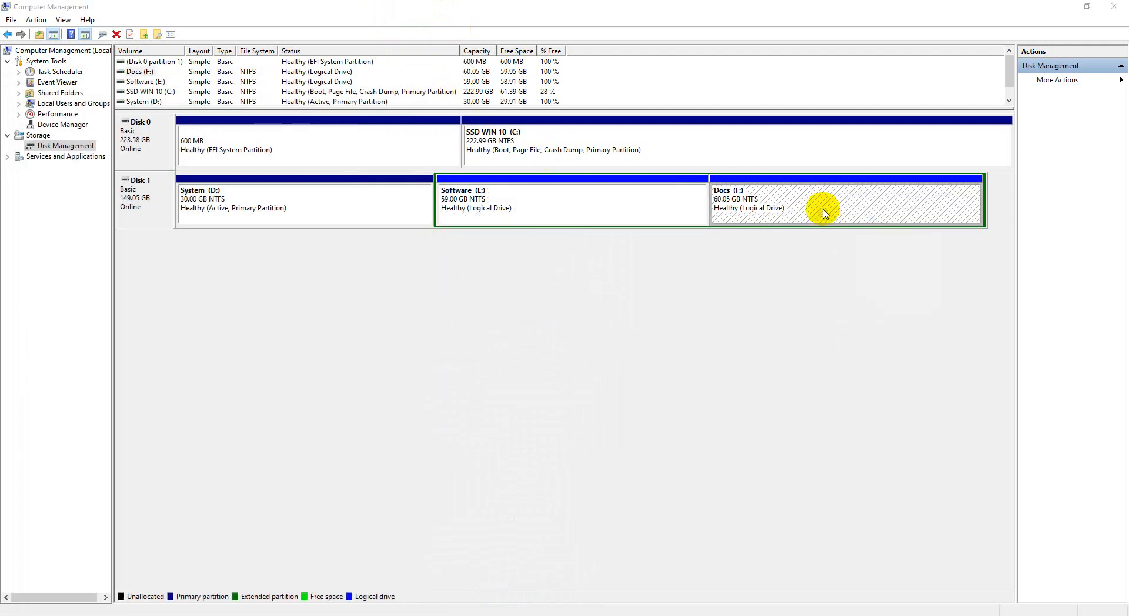
click(457, 76)
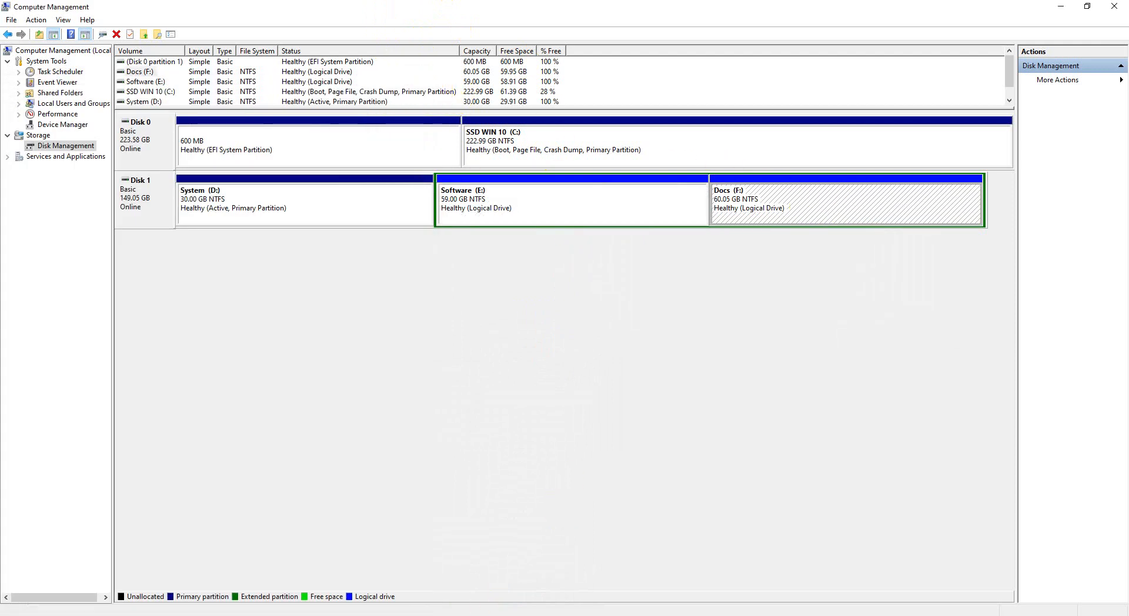
Return to AOMEI Partition Assistant and examine Disk 2's System, Software and Docs partitions and their available operations
click(495, 615)
click(288, 150)
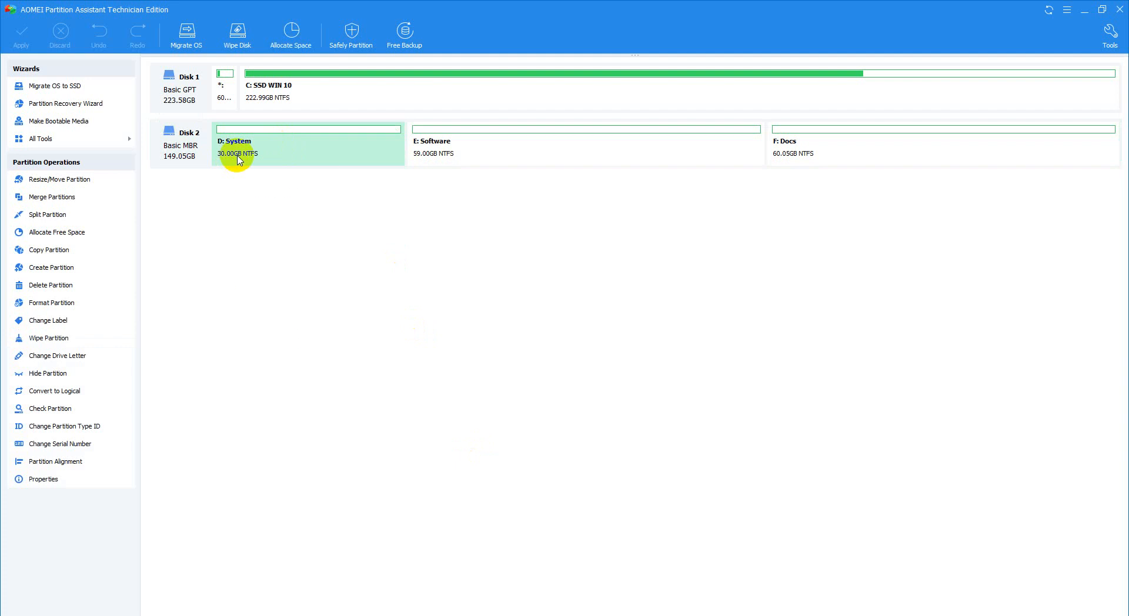
right_click(238, 159)
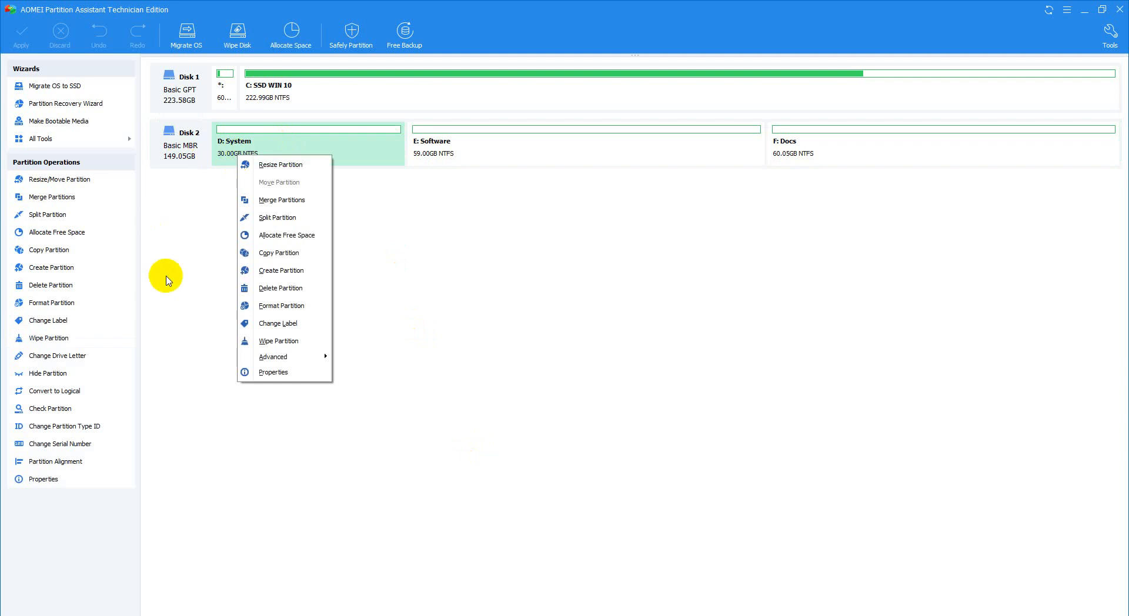
click(158, 259)
click(191, 152)
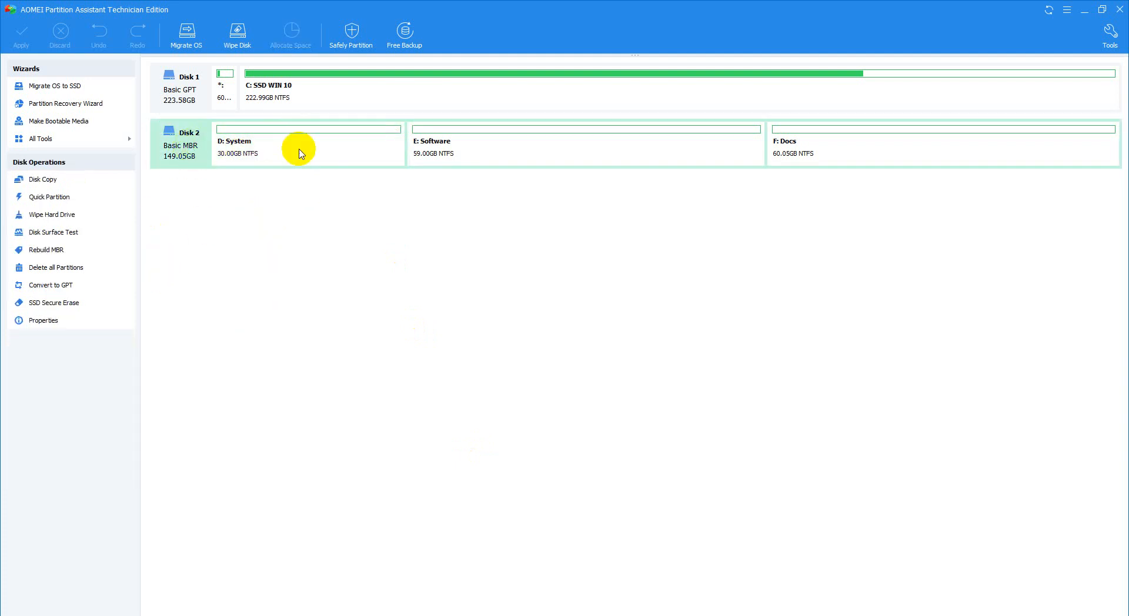
click(528, 150)
click(826, 160)
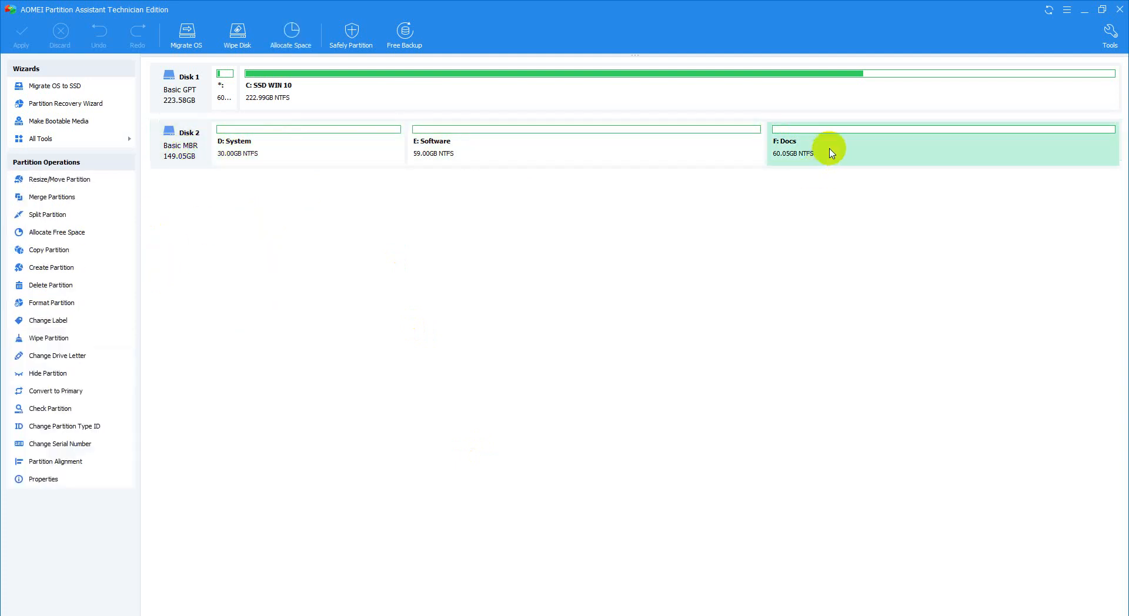
Split the E: Software partition on Disk 2, setting the original partition's size to 20 GB
right_click(575, 157)
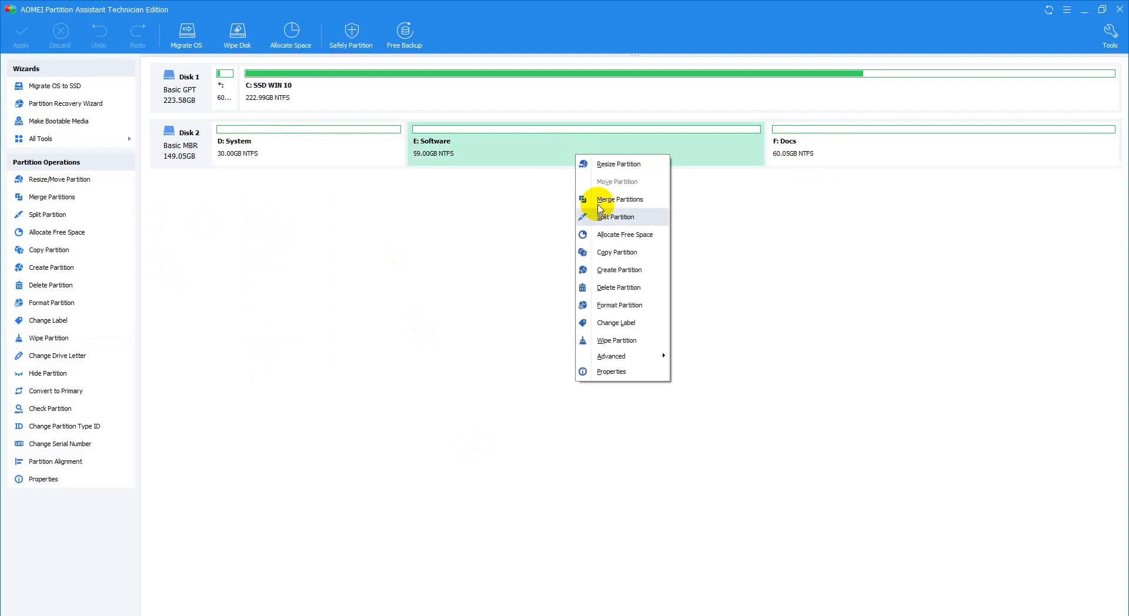
click(611, 217)
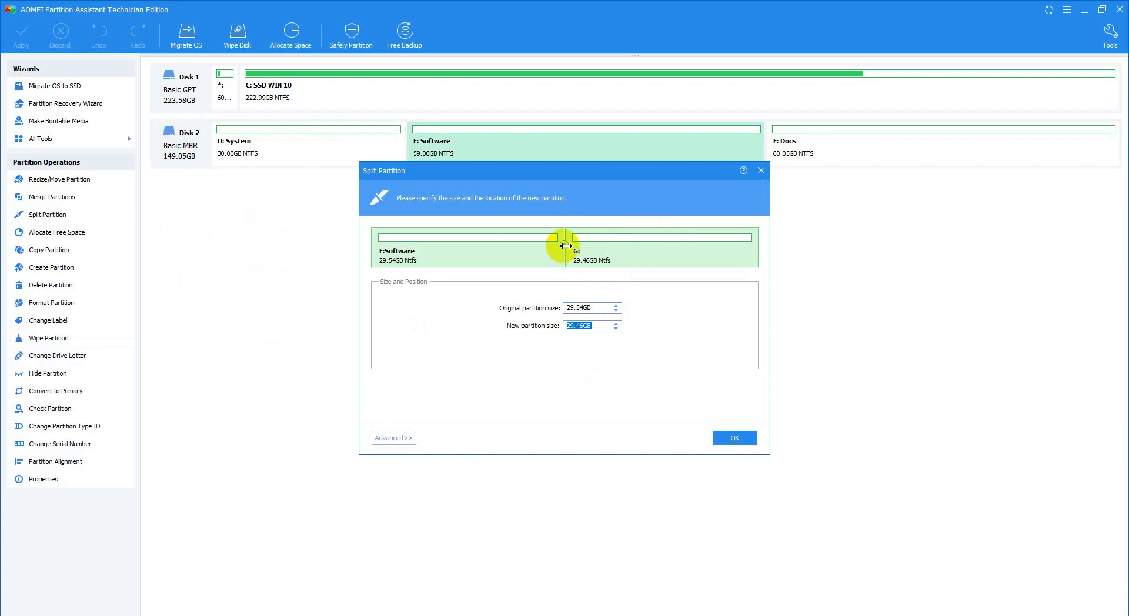
drag(564, 245, 487, 272)
drag(582, 307, 531, 308)
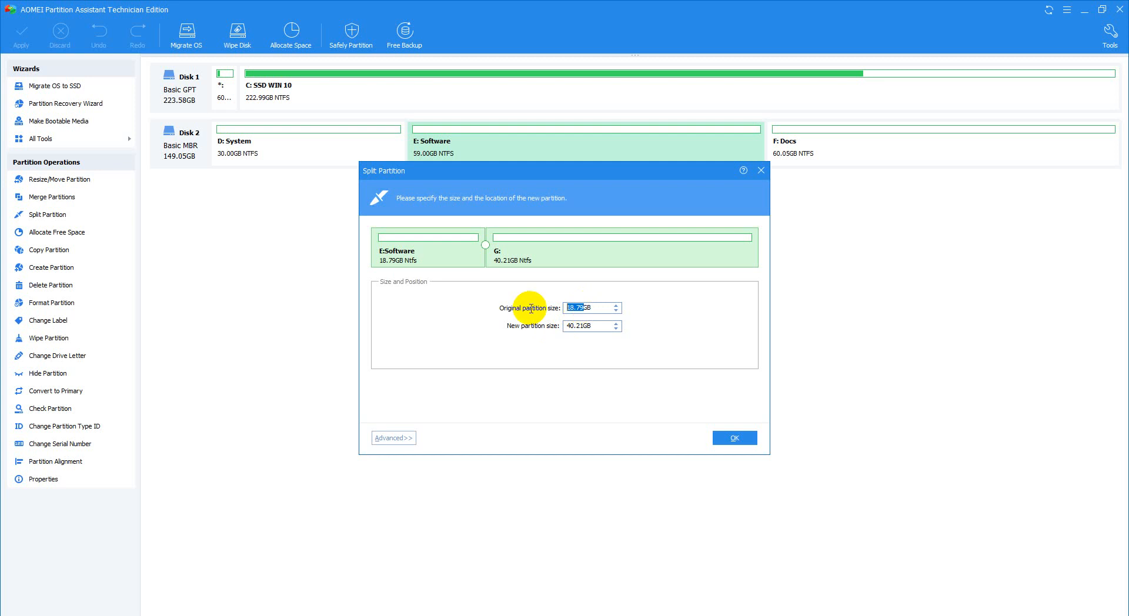
text(20)
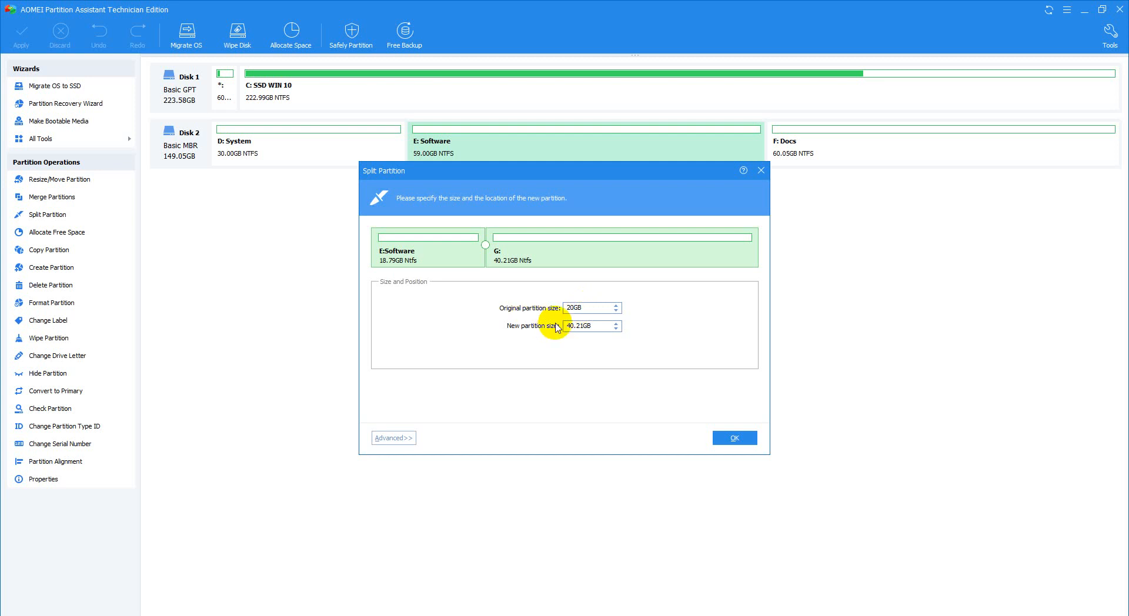
click(735, 438)
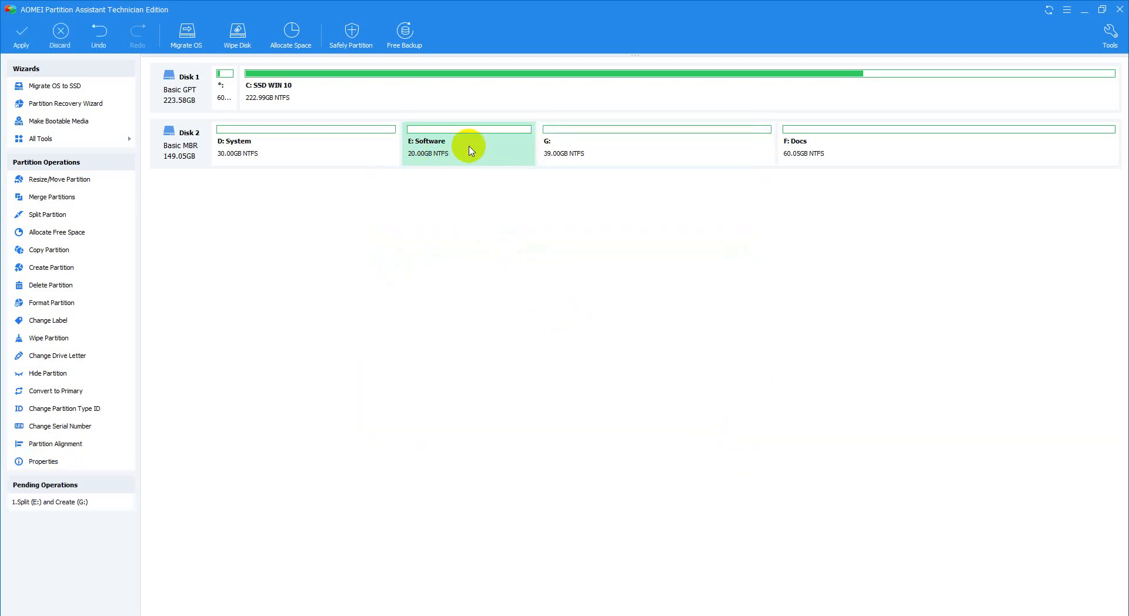
Label the new G: partition Other
click(579, 151)
right_click(586, 148)
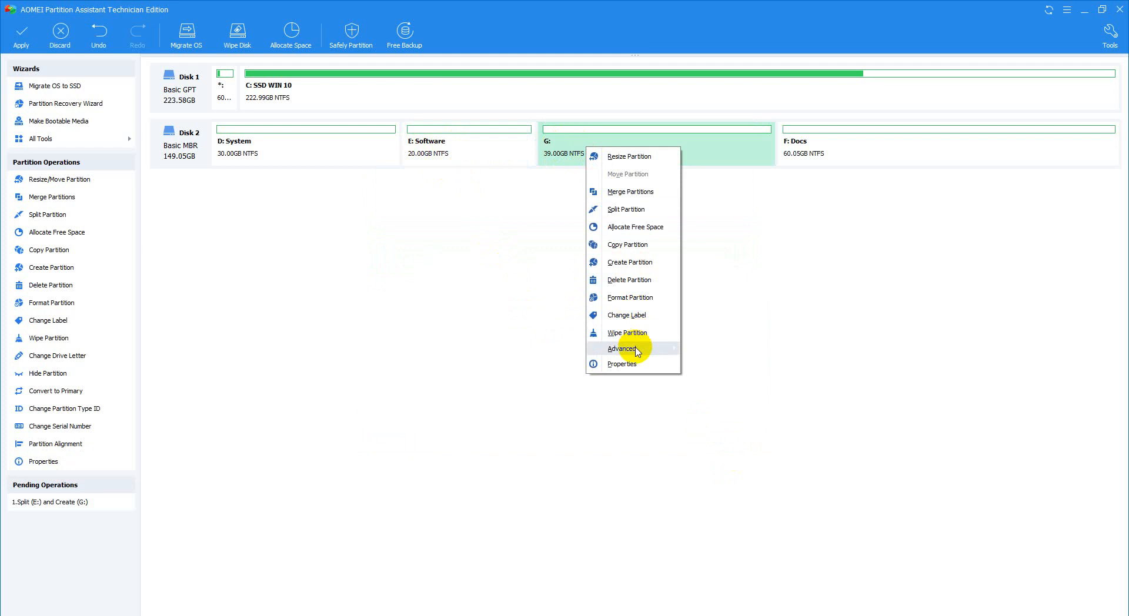
click(635, 315)
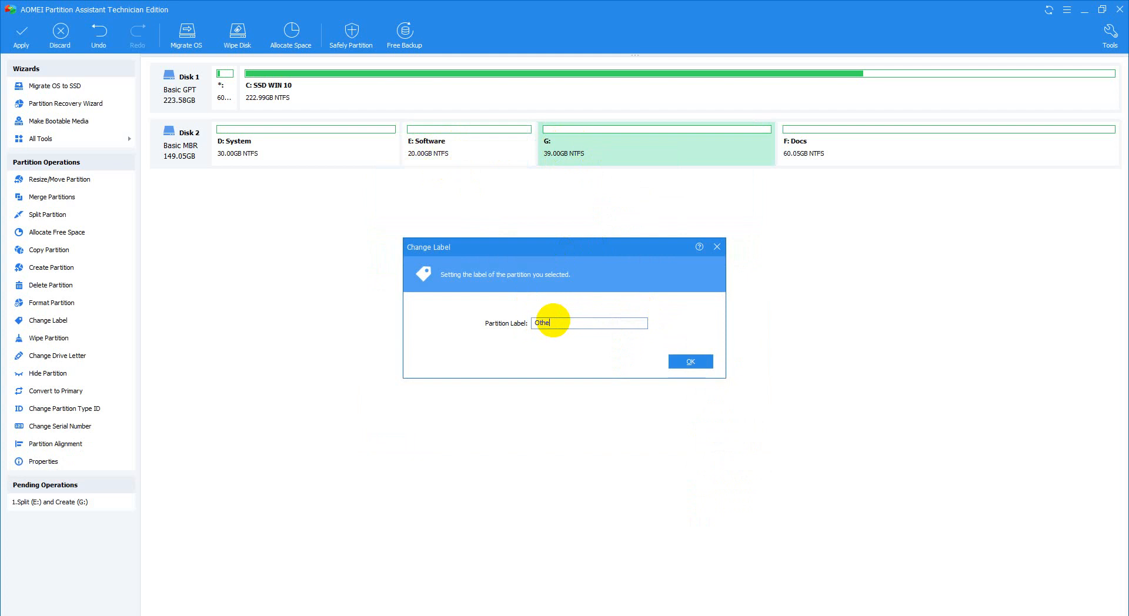
click(689, 362)
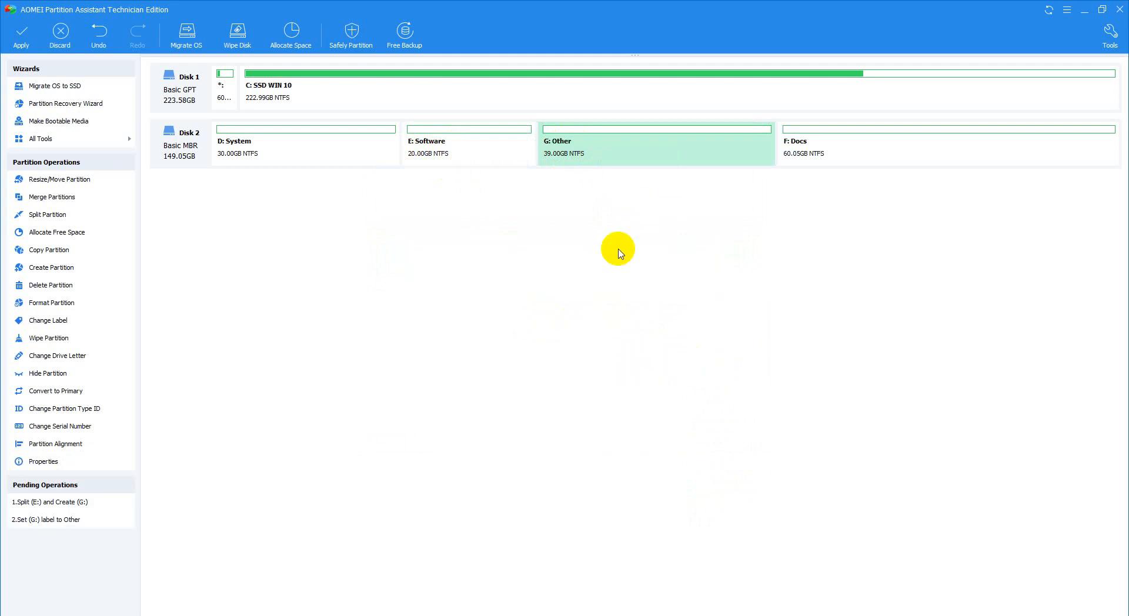
right_click(831, 145)
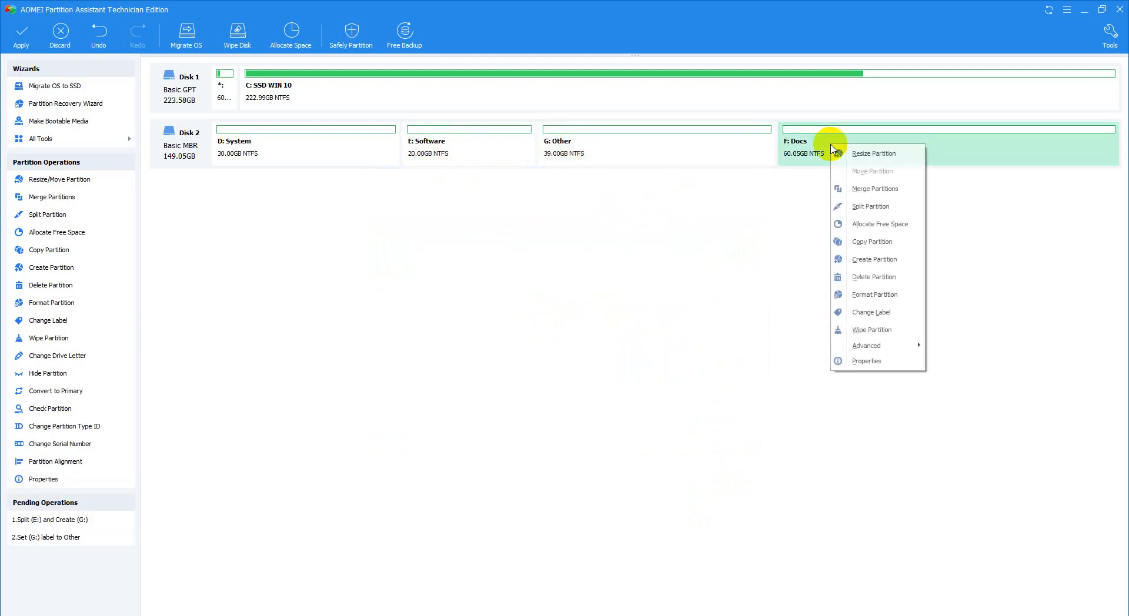
click(862, 207)
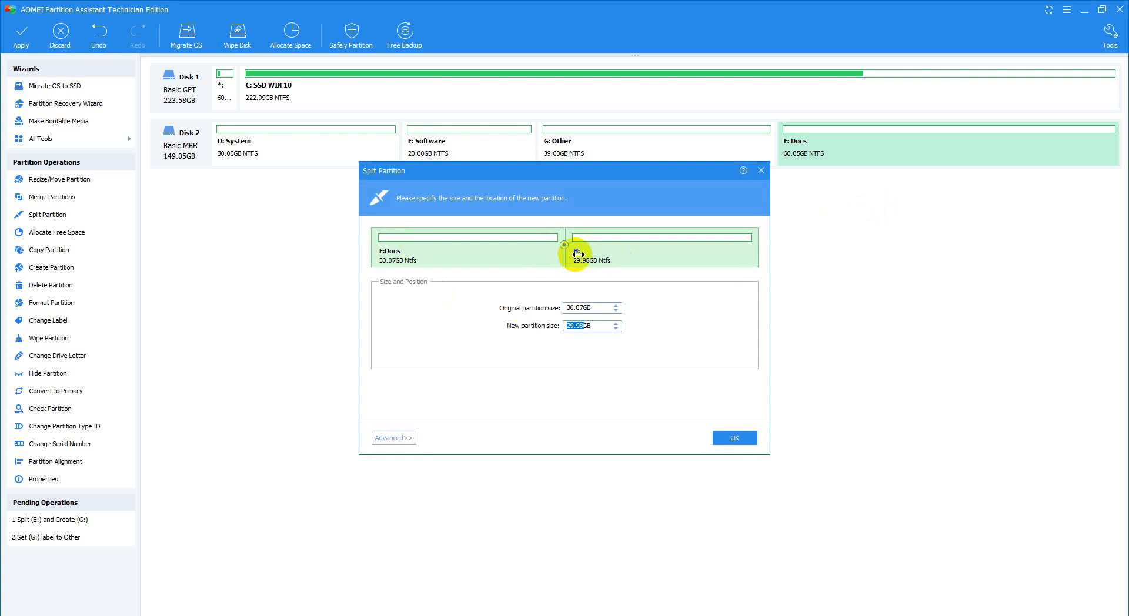
mouse_move(580, 251)
mouse_down()
mouse_move(560, 244)
mouse_move(711, 243)
mouse_move(471, 245)
mouse_move(588, 243)
mouse_up()
click(394, 438)
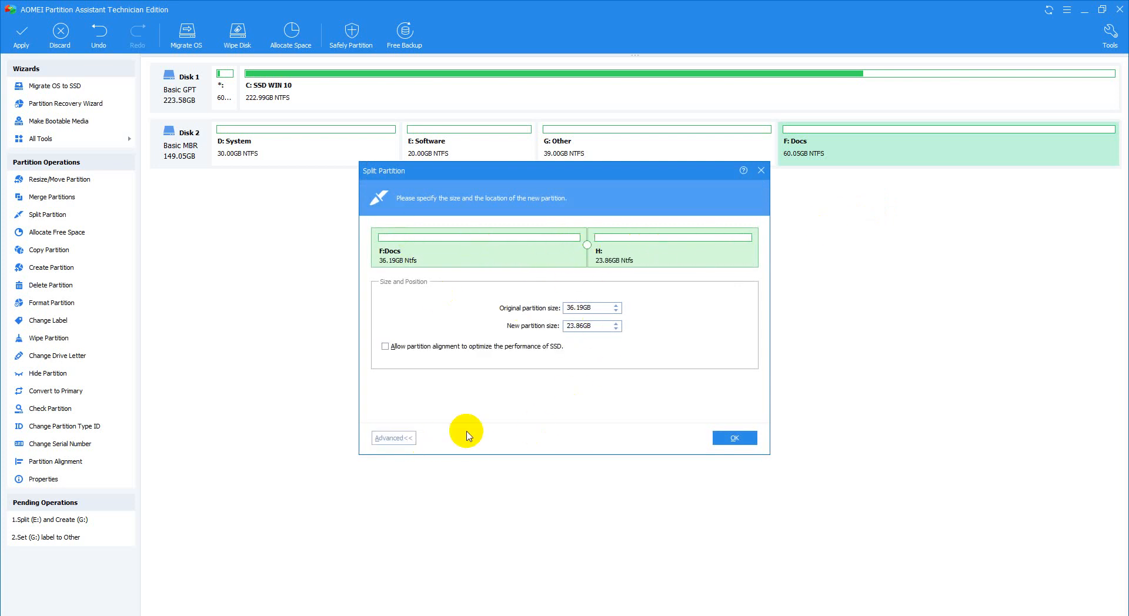
click(761, 171)
Examine the planned Disk 2 layout across the System, Software, Other and Docs partitions and the operations available for Docs
click(653, 149)
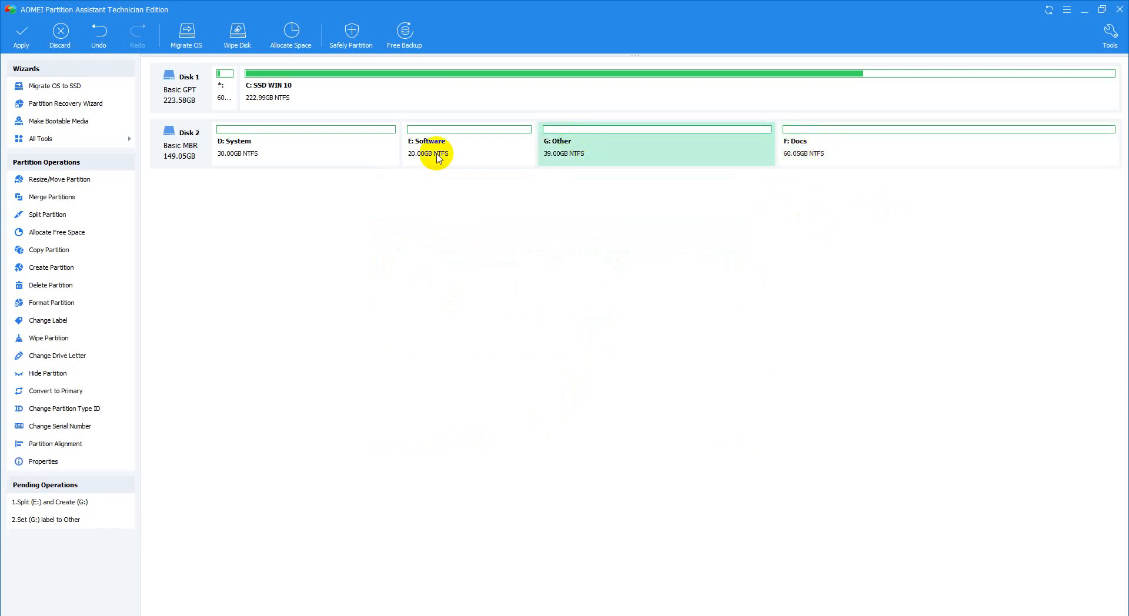
click(436, 158)
click(284, 151)
click(447, 156)
click(672, 151)
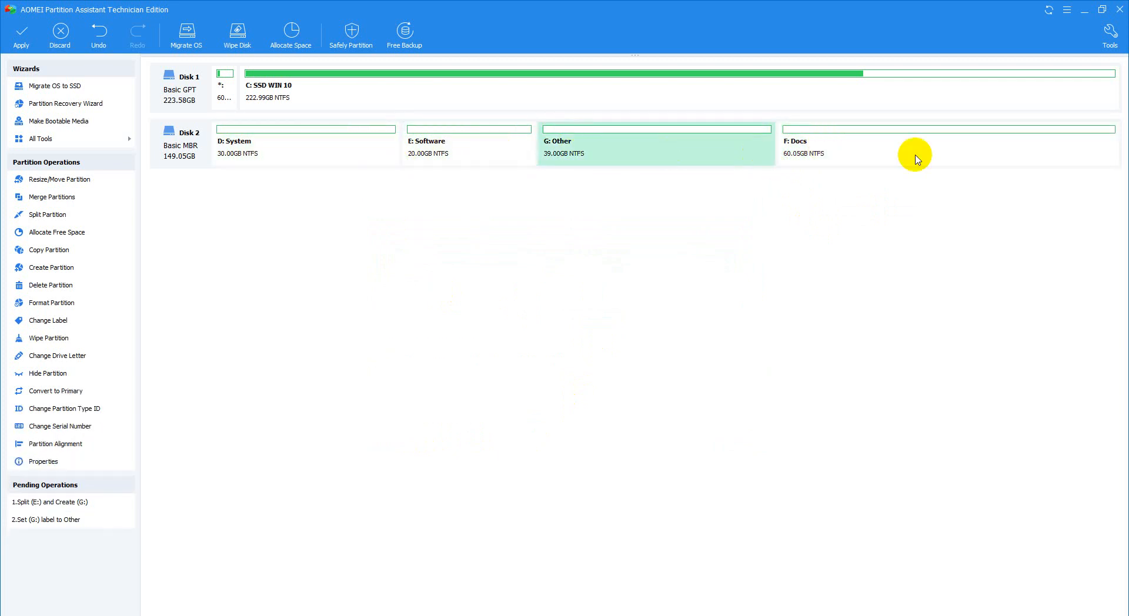
click(917, 160)
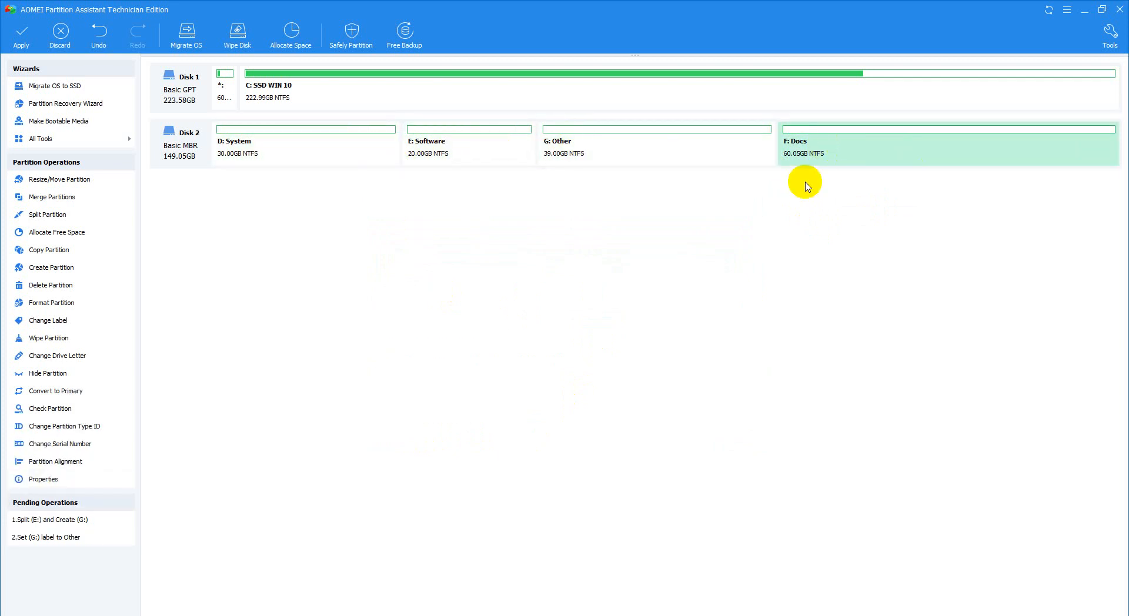
click(689, 148)
click(812, 156)
right_click(819, 158)
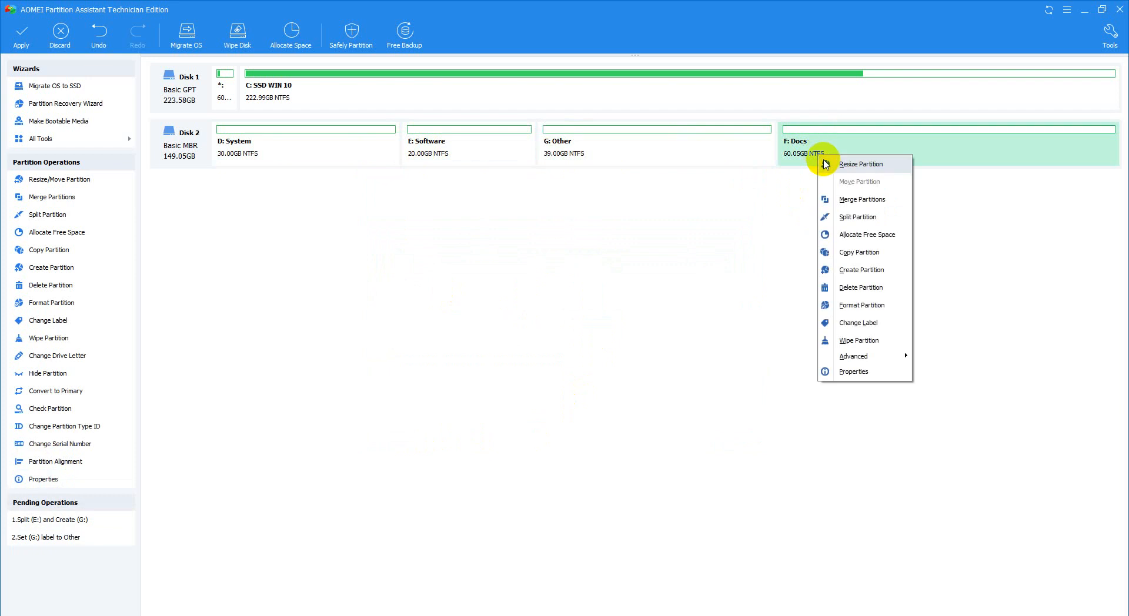
click(725, 156)
click(504, 158)
click(337, 156)
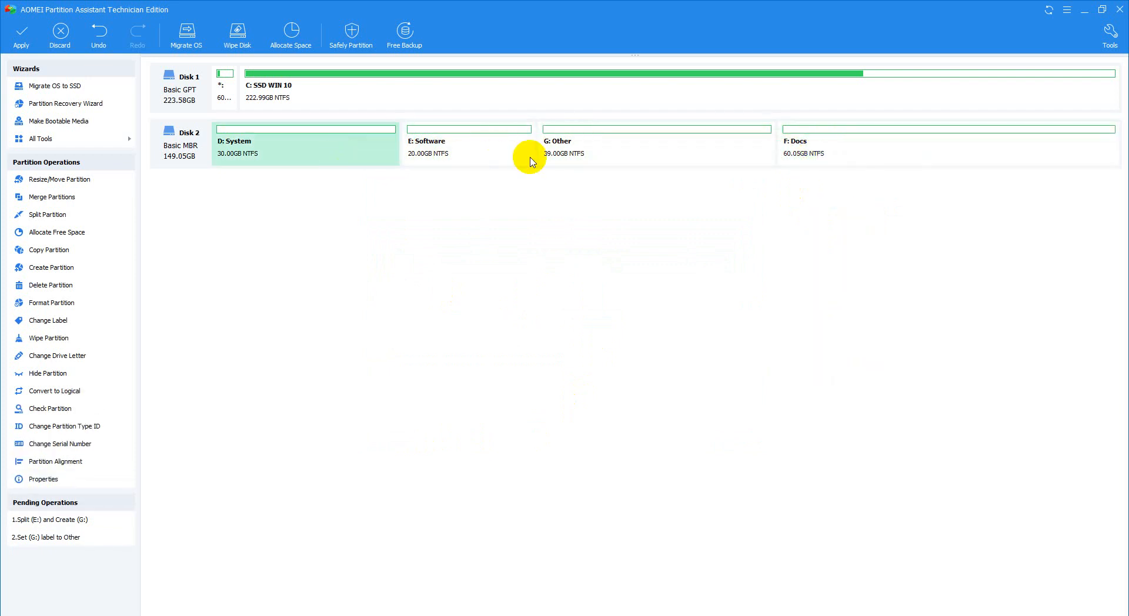
Review the pending split of E: and label change of G:, and execute both operations
click(22, 42)
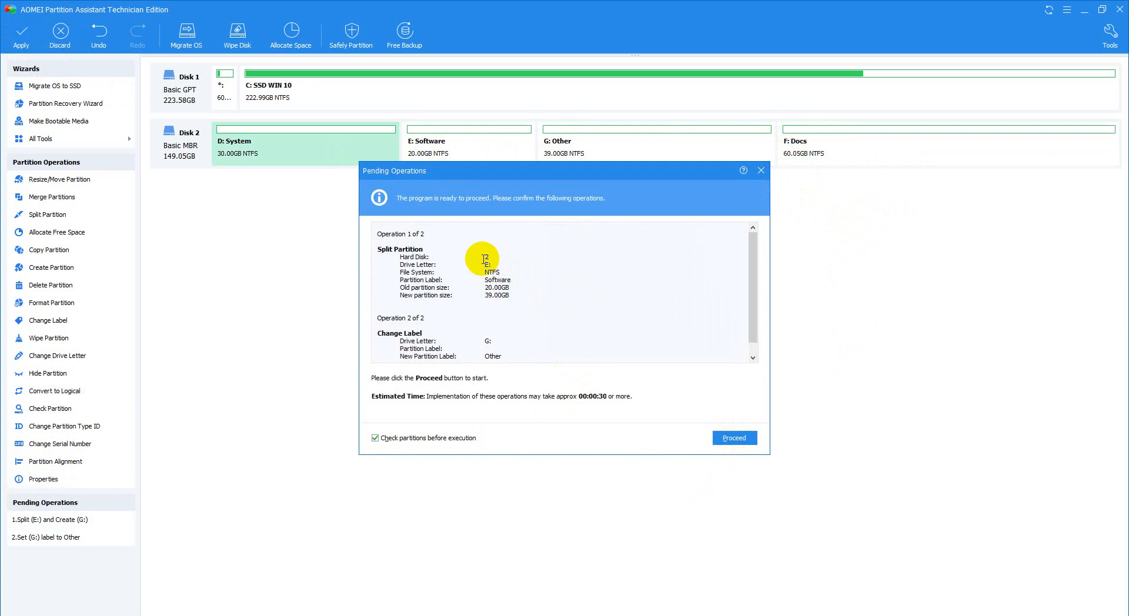
drag(377, 234, 428, 249)
drag(452, 294, 407, 288)
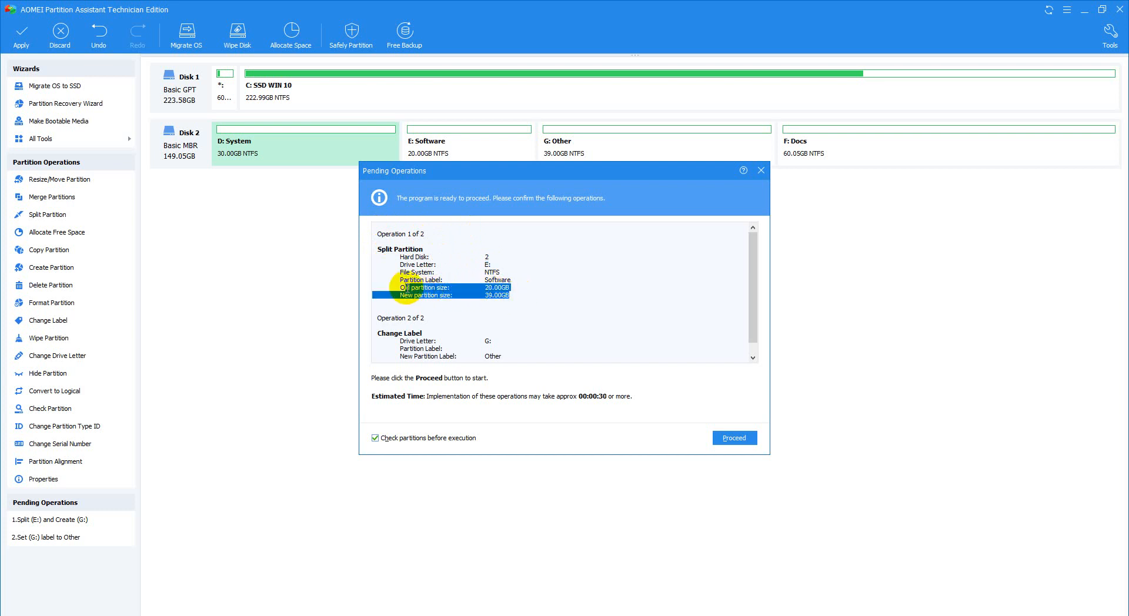
click(453, 290)
drag(514, 169, 523, 216)
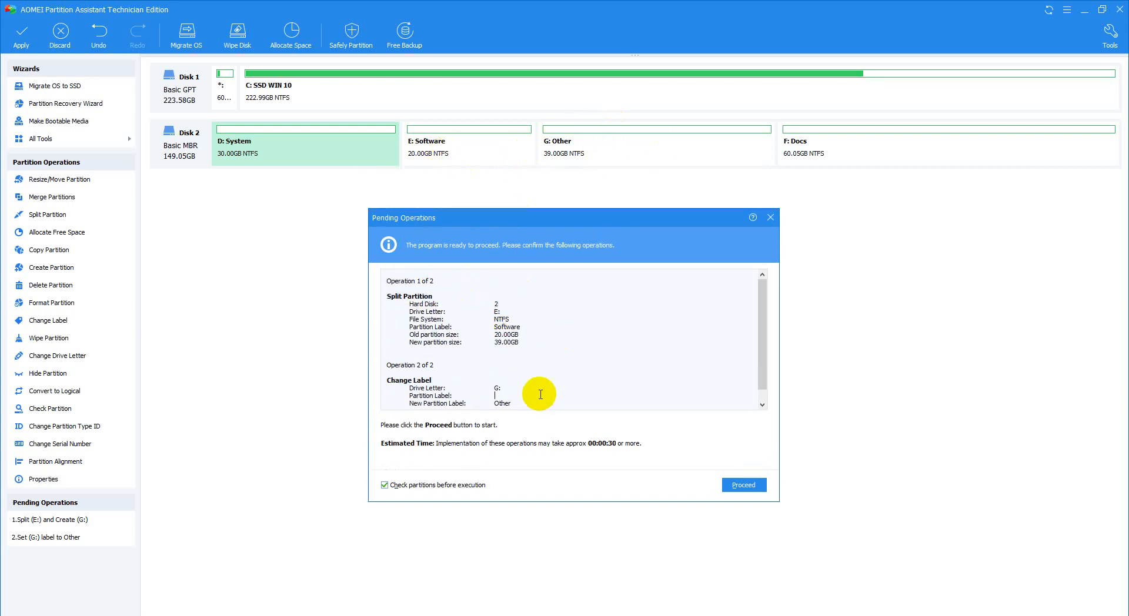
scroll(540, 394, down, 1)
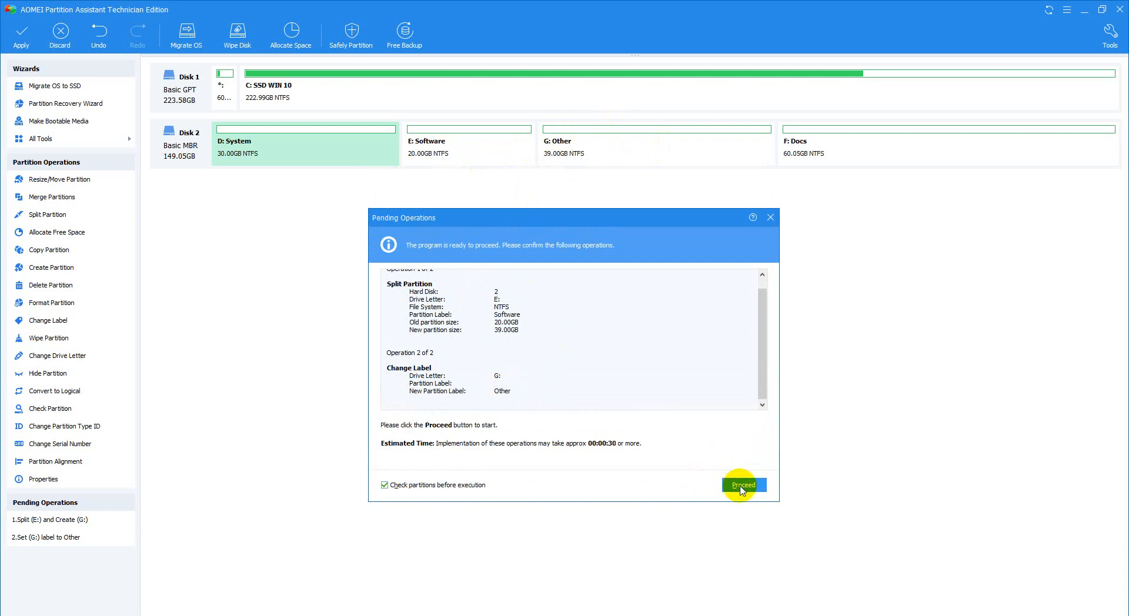
click(741, 487)
click(562, 385)
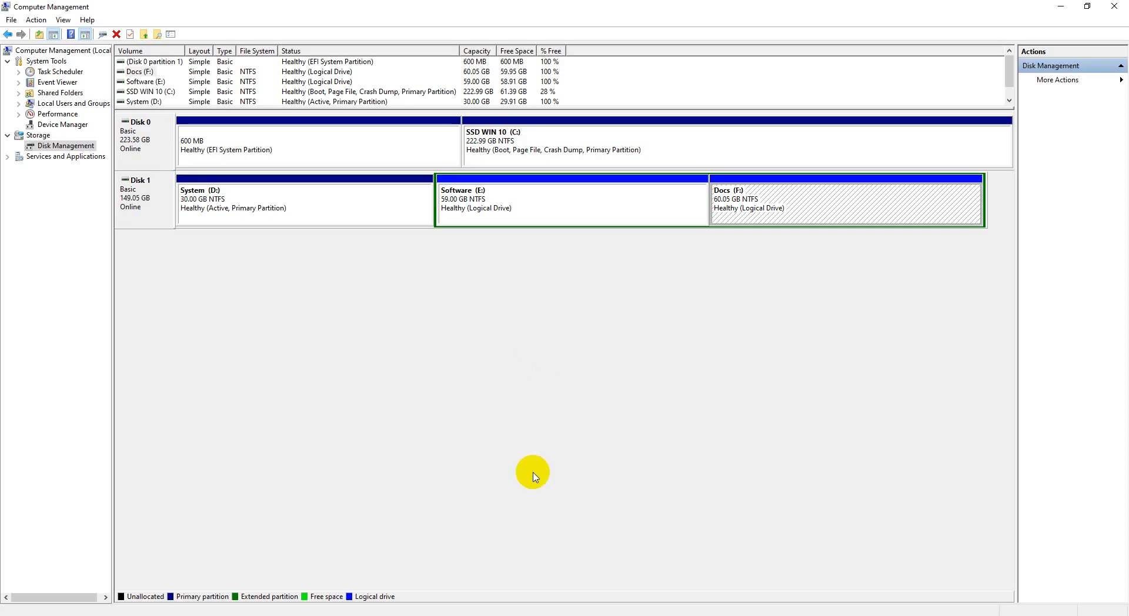
Check the changing disk layout in Disk Management, and acknowledge the finished operations in AOMEI Partition Assistant
drag(592, 7, 594, 75)
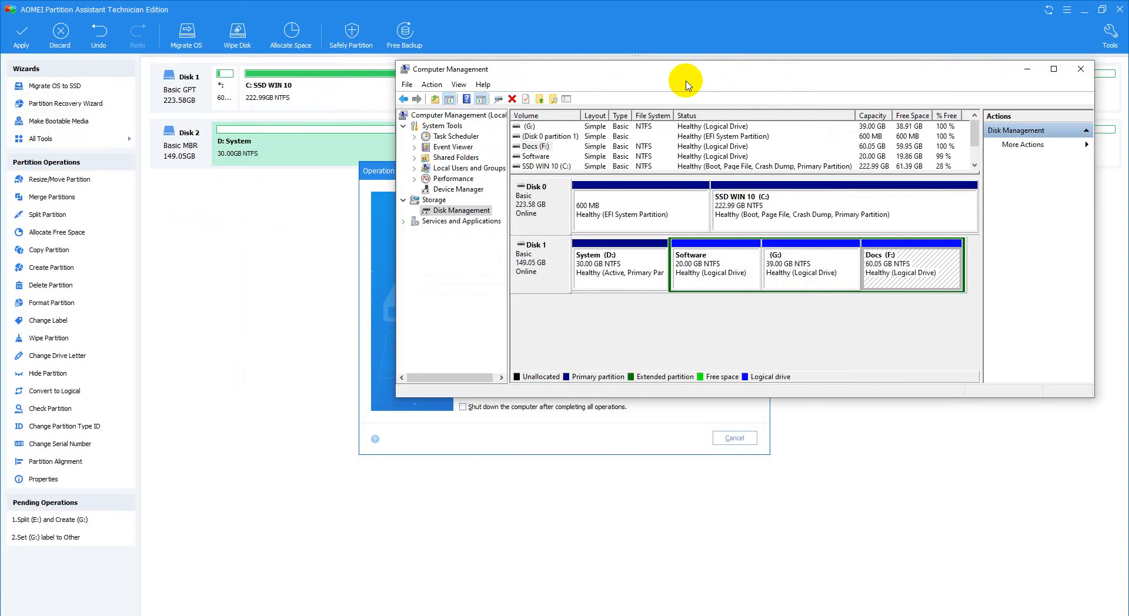
click(544, 414)
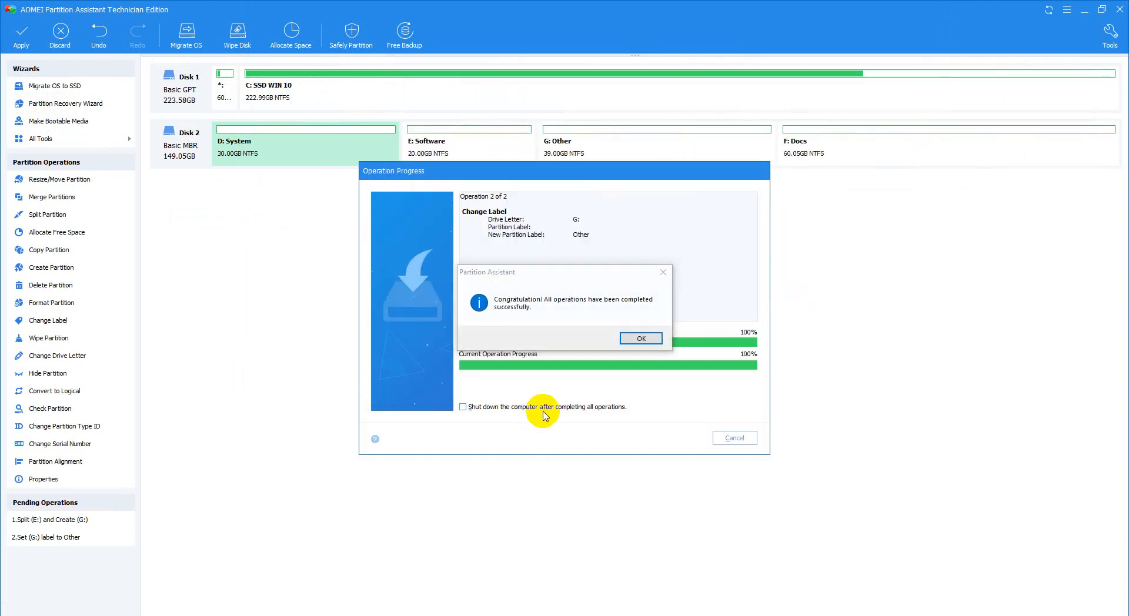
click(641, 338)
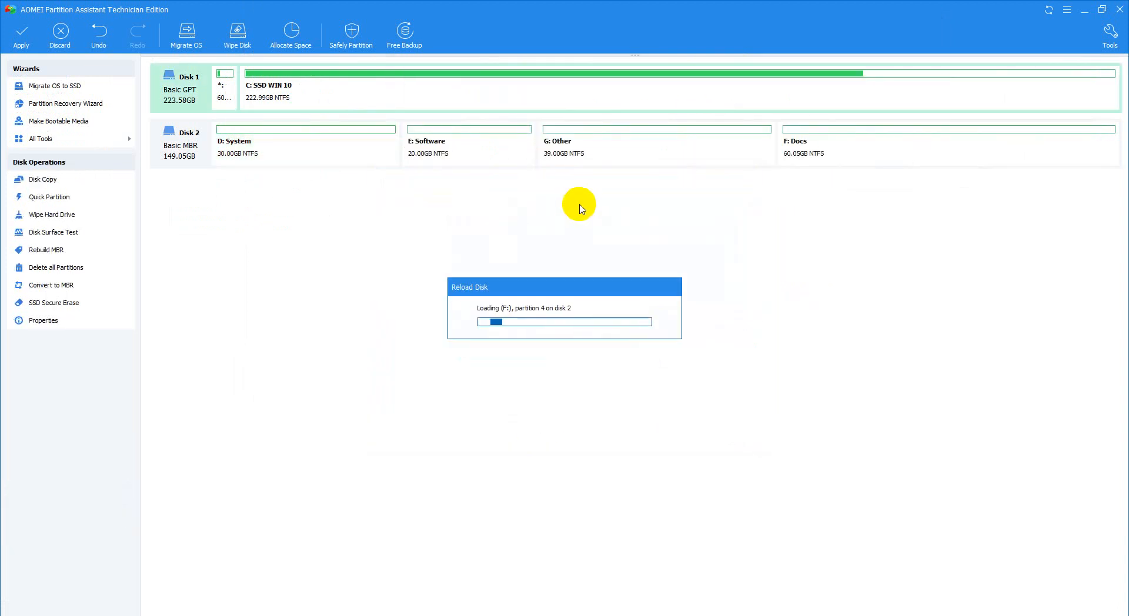
Review the partitions on Disk 2, and inspect the same drive's volume information in its Disk Management properties as Disk 1
click(440, 160)
click(612, 151)
click(272, 158)
click(640, 149)
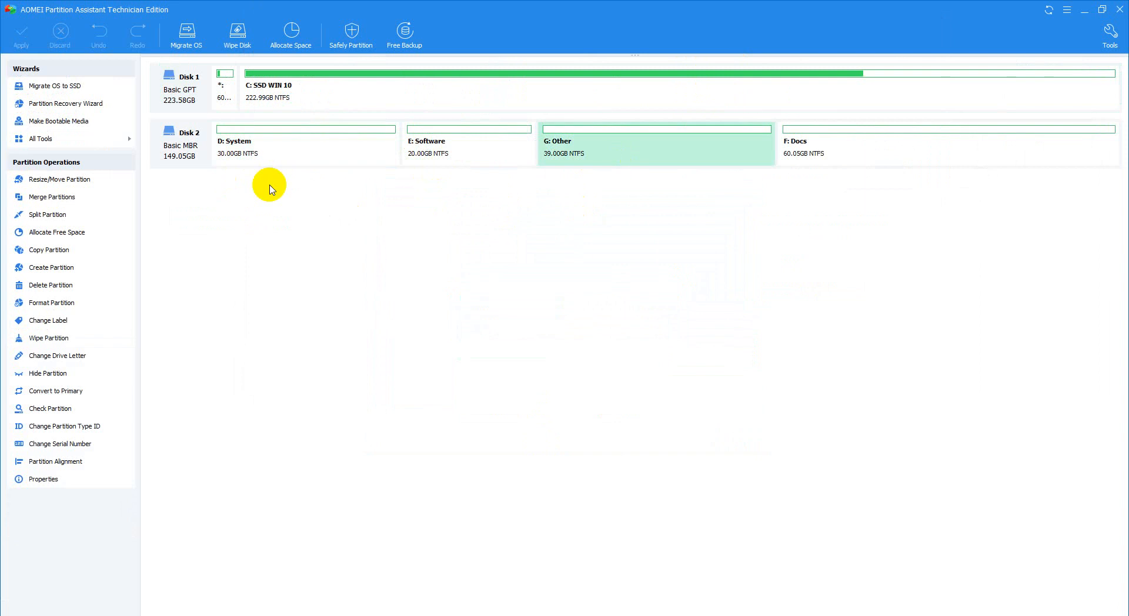
click(183, 154)
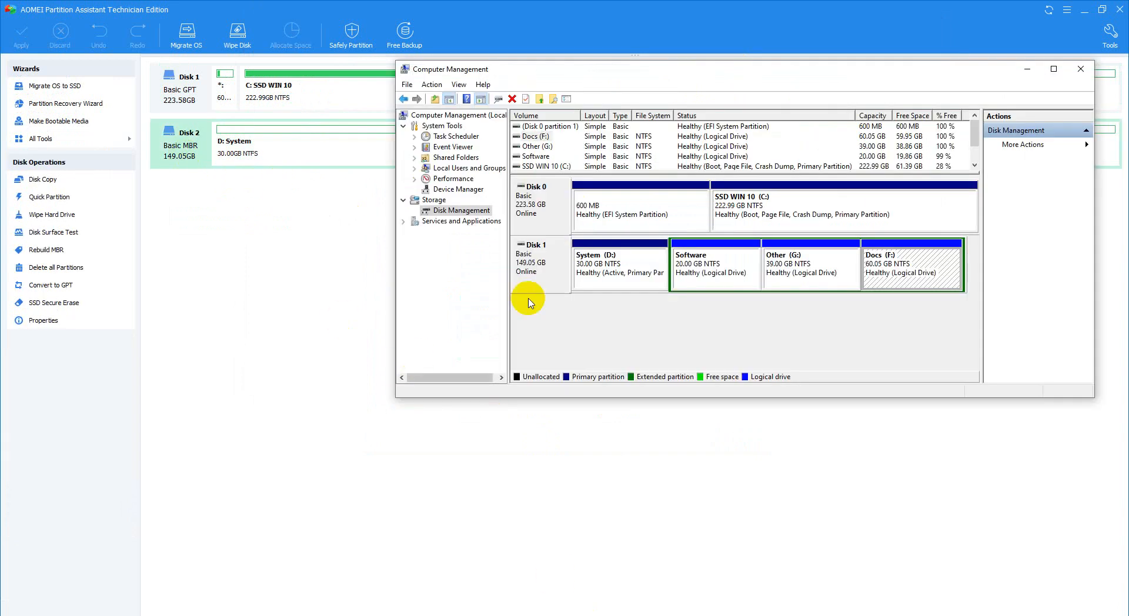
right_click(529, 268)
click(582, 376)
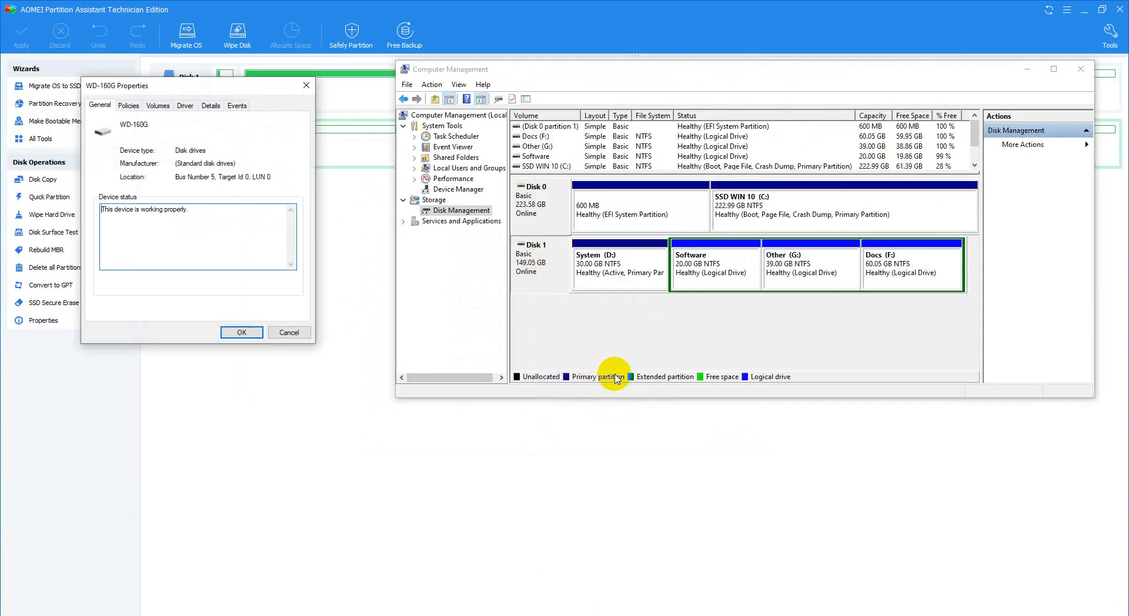
click(156, 107)
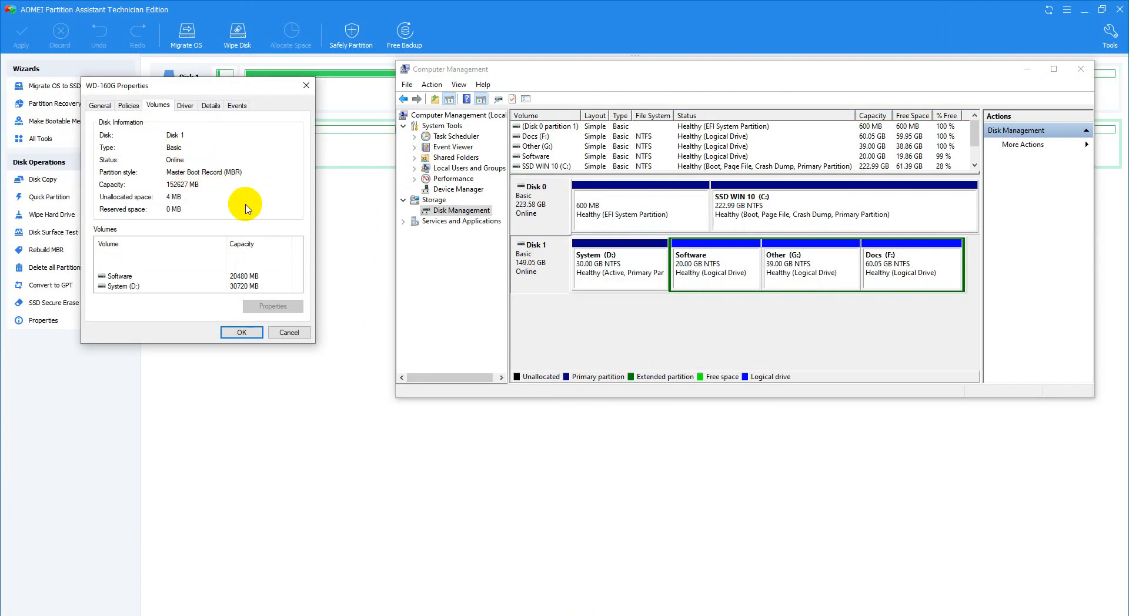
click(285, 332)
Merge the E: Software and G: Other partitions on Disk 2, with E: Software as the target partition
click(172, 158)
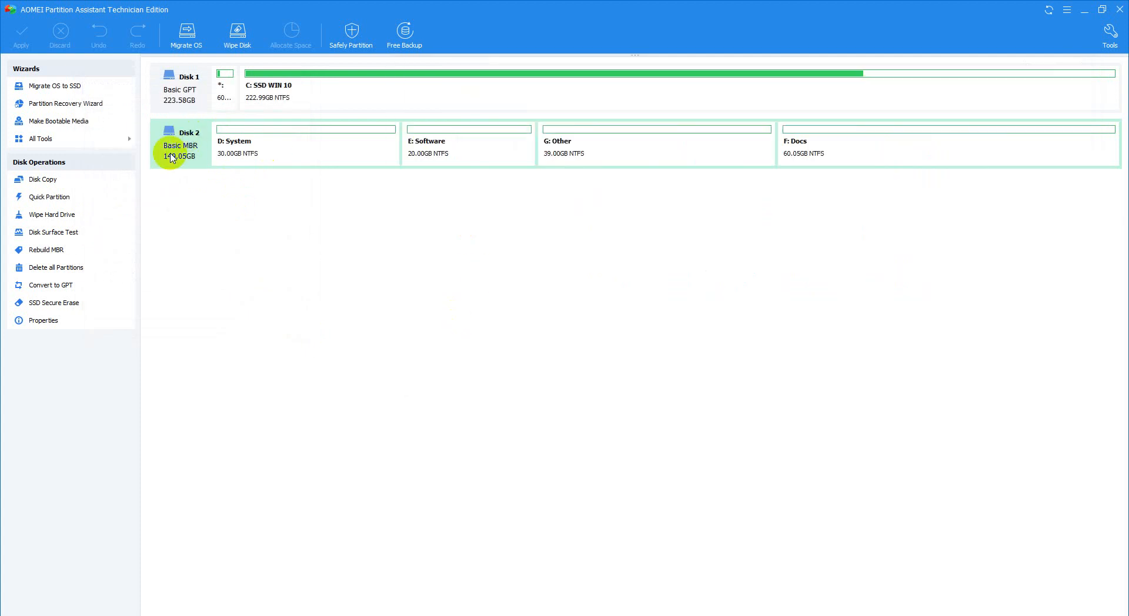
right_click(173, 157)
click(646, 154)
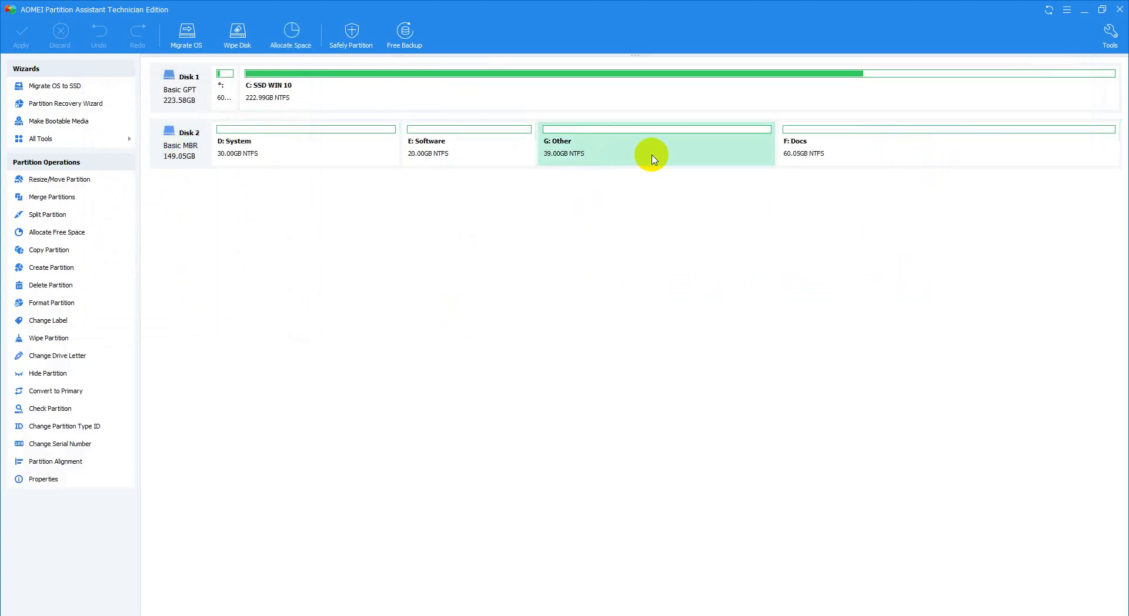
click(492, 156)
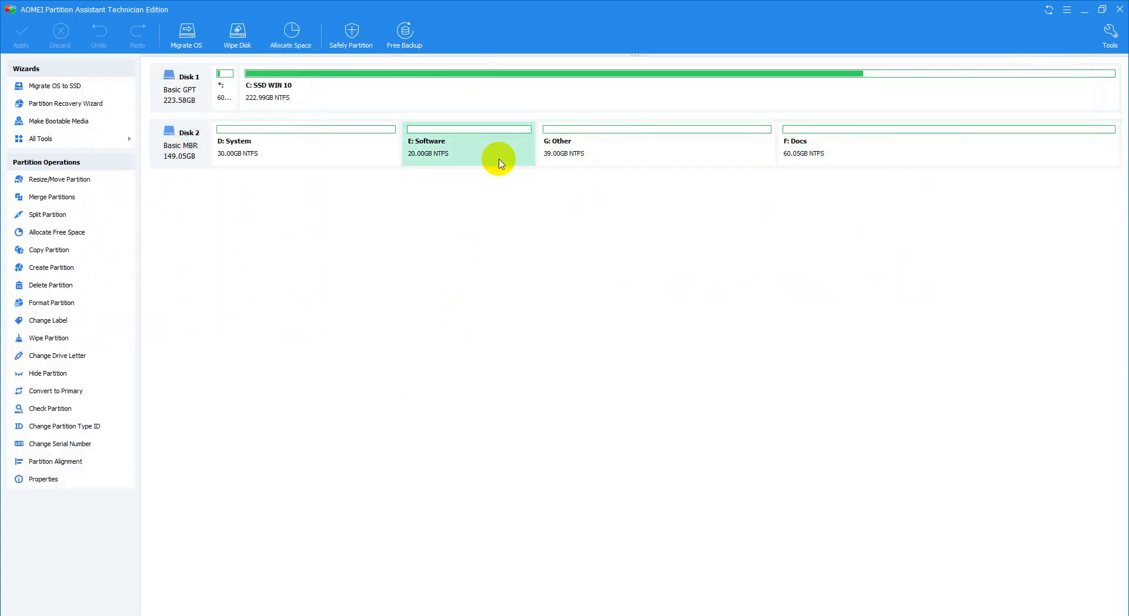
right_click(498, 158)
click(541, 203)
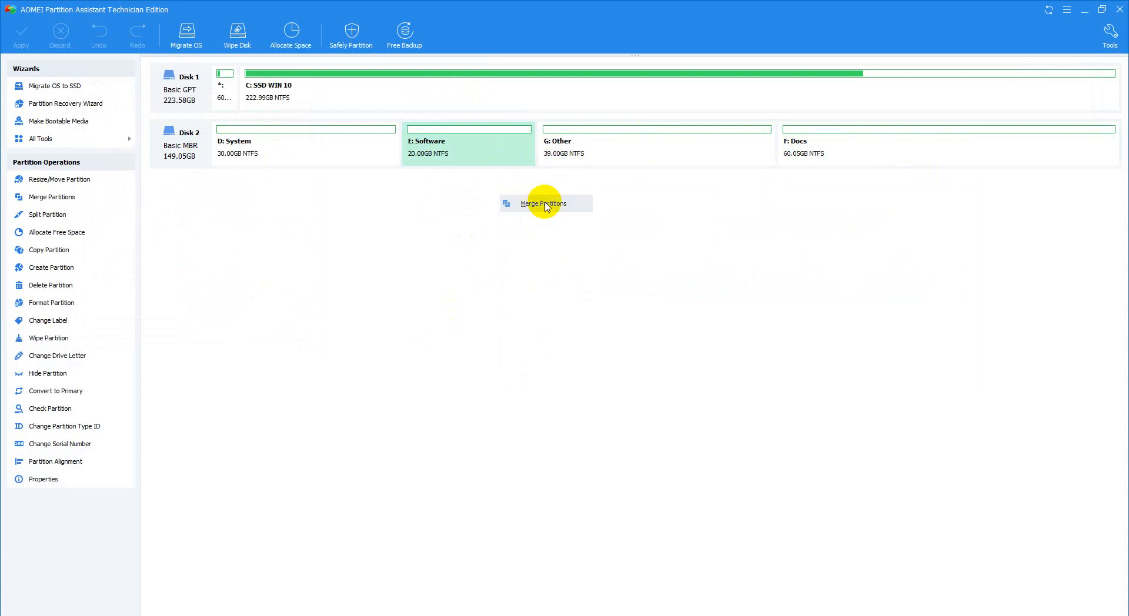
drag(498, 175, 536, 233)
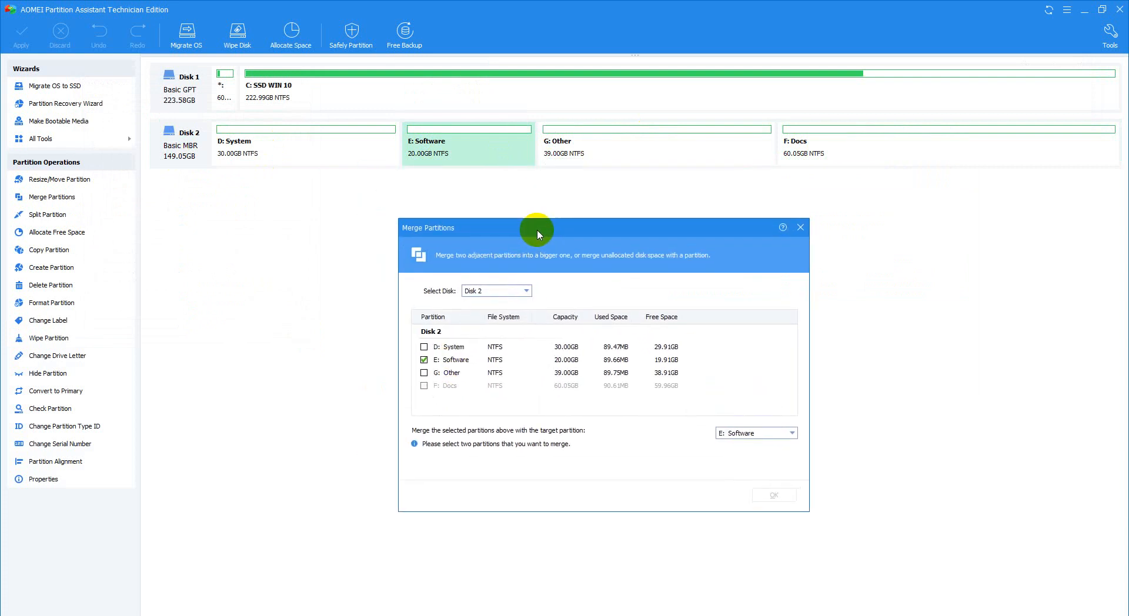
click(424, 373)
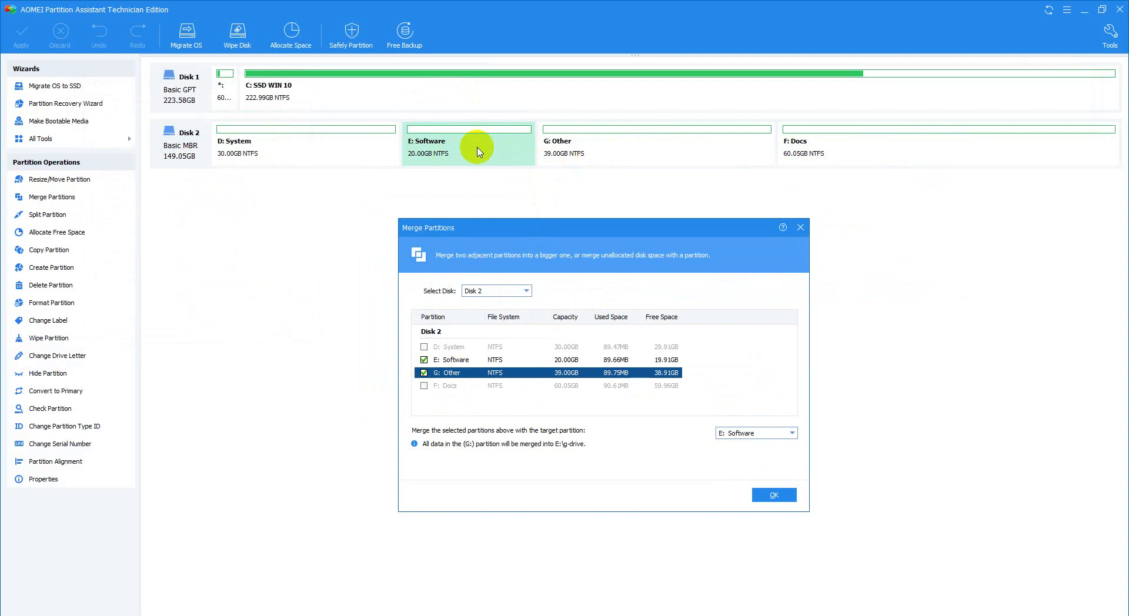
click(774, 495)
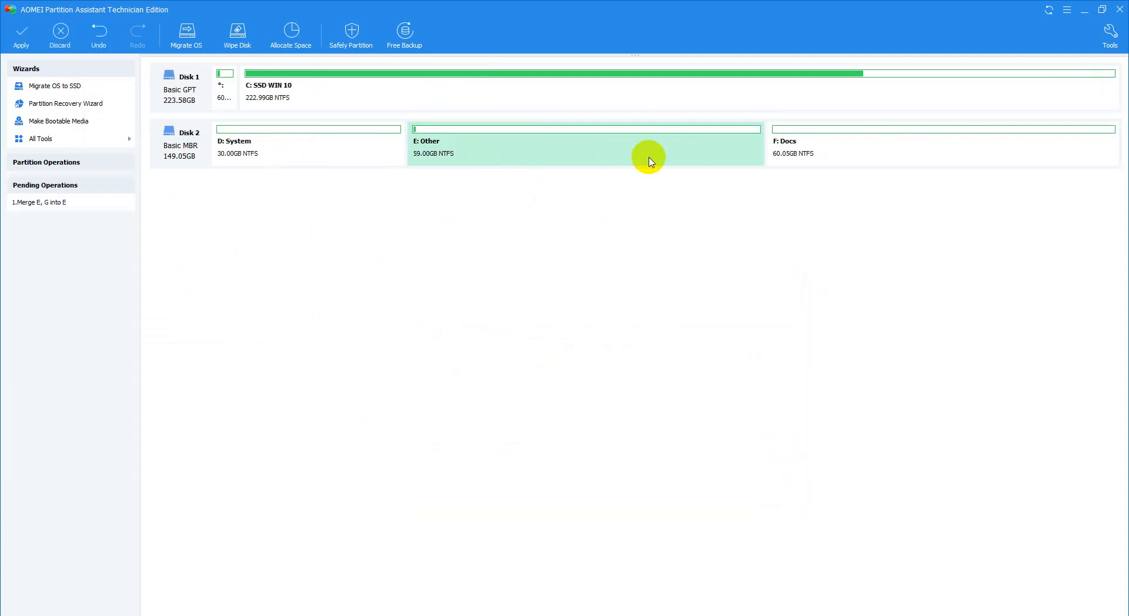
Execute the pending merge of the E: and G: partitions on Disk 2
click(24, 50)
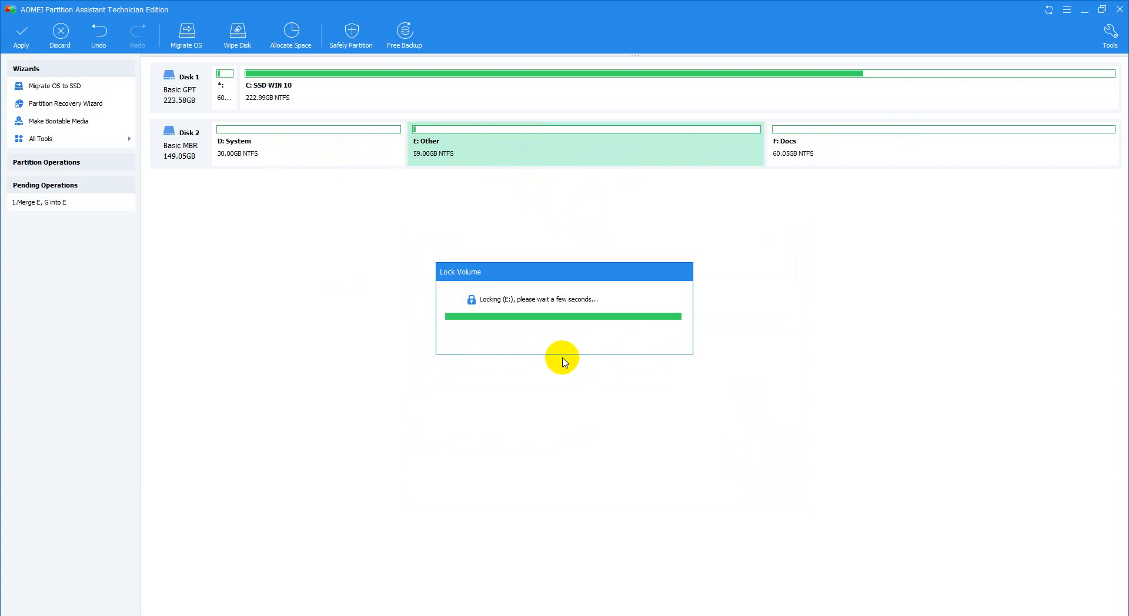
click(735, 438)
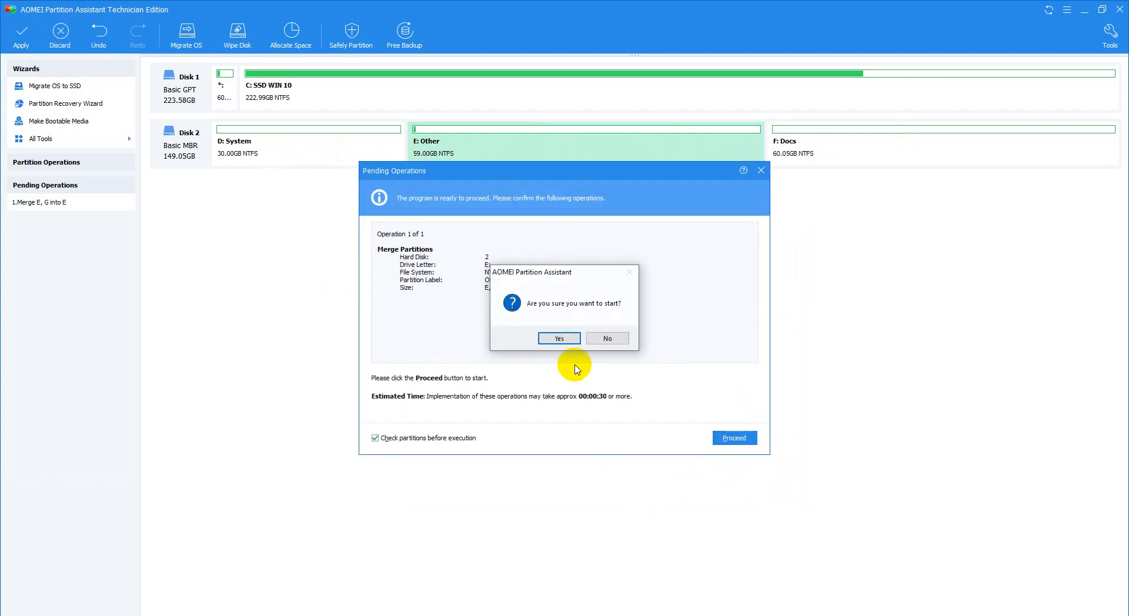
click(499, 339)
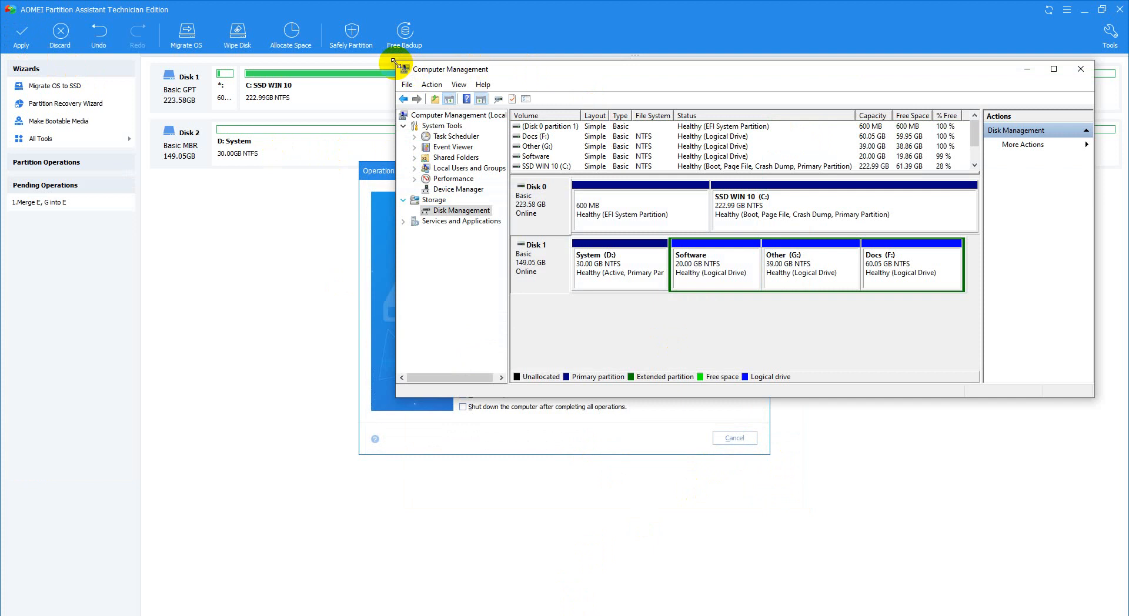
Resize the Disk Management window to watch the merge on Disk 1, and acknowledge the finished operation in AOMEI Partition Assistant
drag(393, 61, 655, 54)
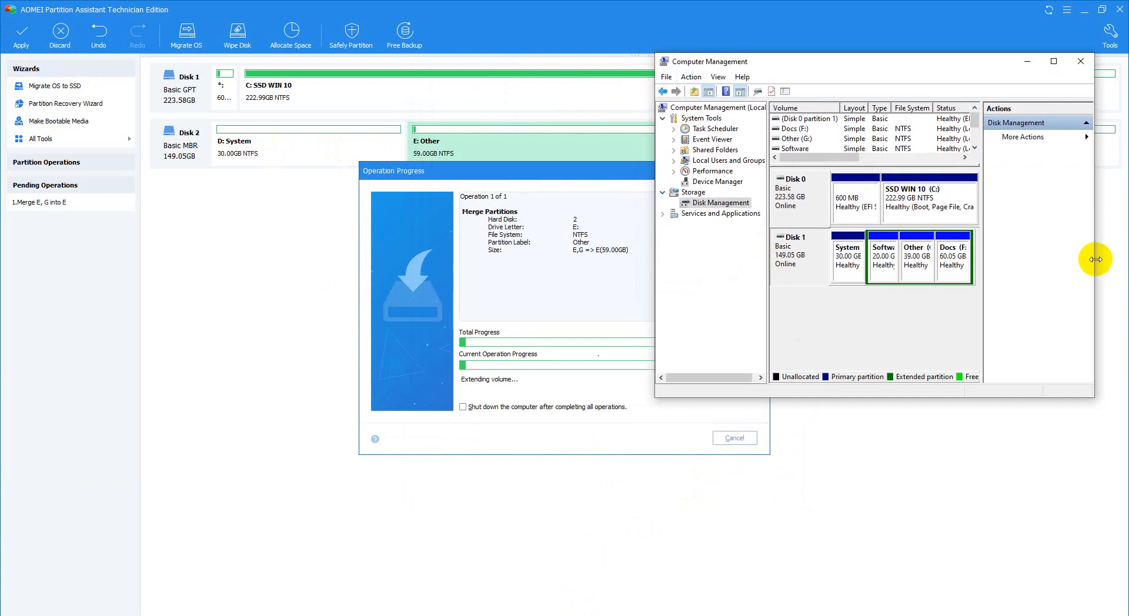
drag(1095, 259, 1126, 259)
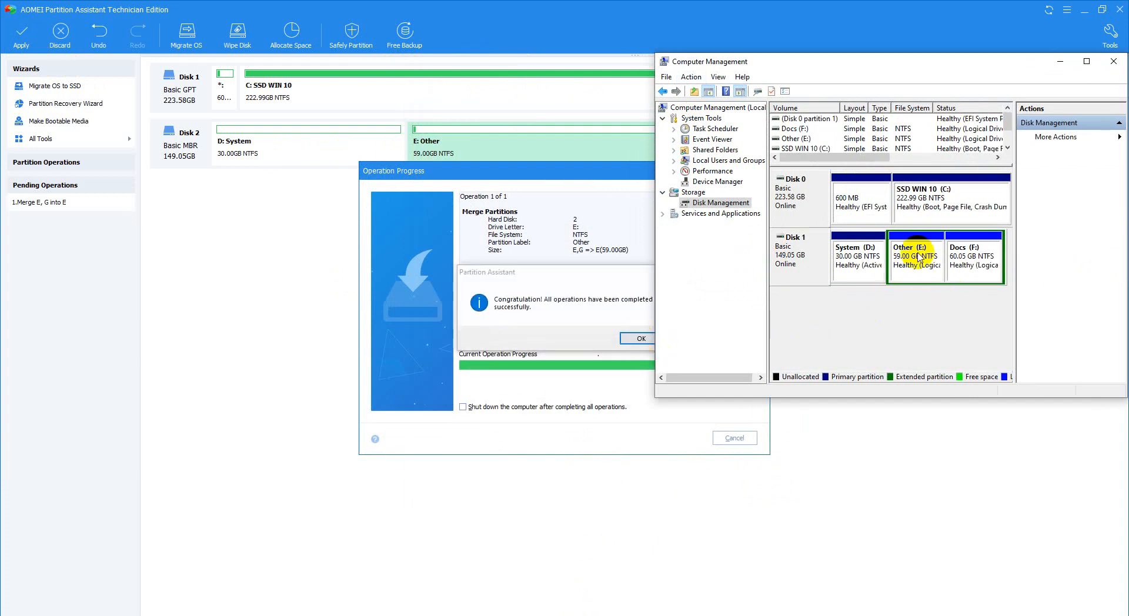
click(642, 338)
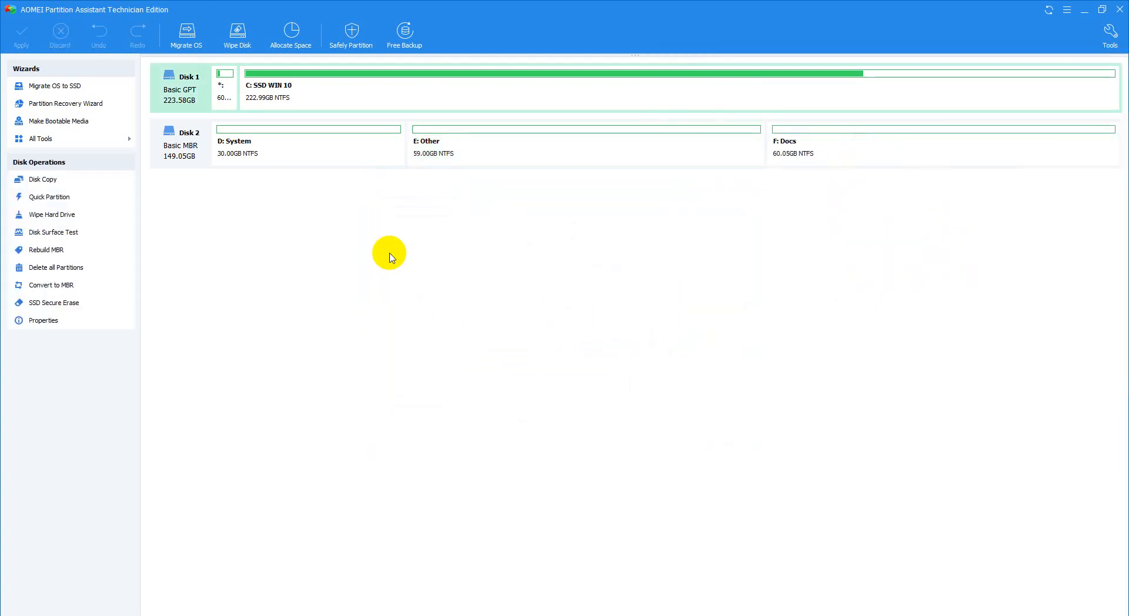
Review the partitions on Disk 2 and the advanced operations available for D: System
click(203, 154)
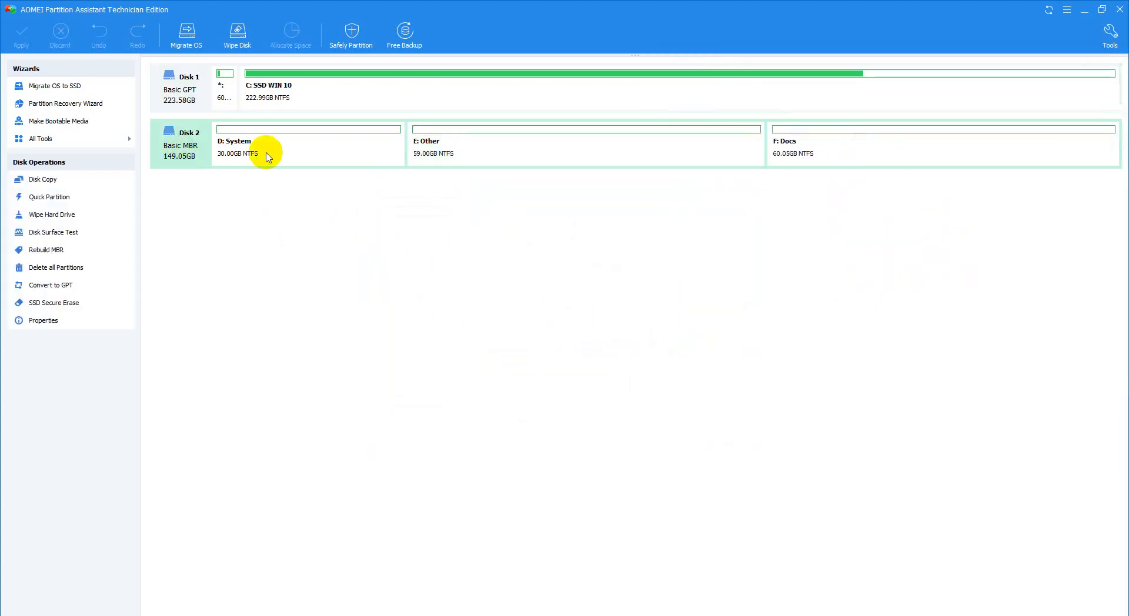
click(265, 151)
click(540, 161)
click(295, 151)
right_click(362, 138)
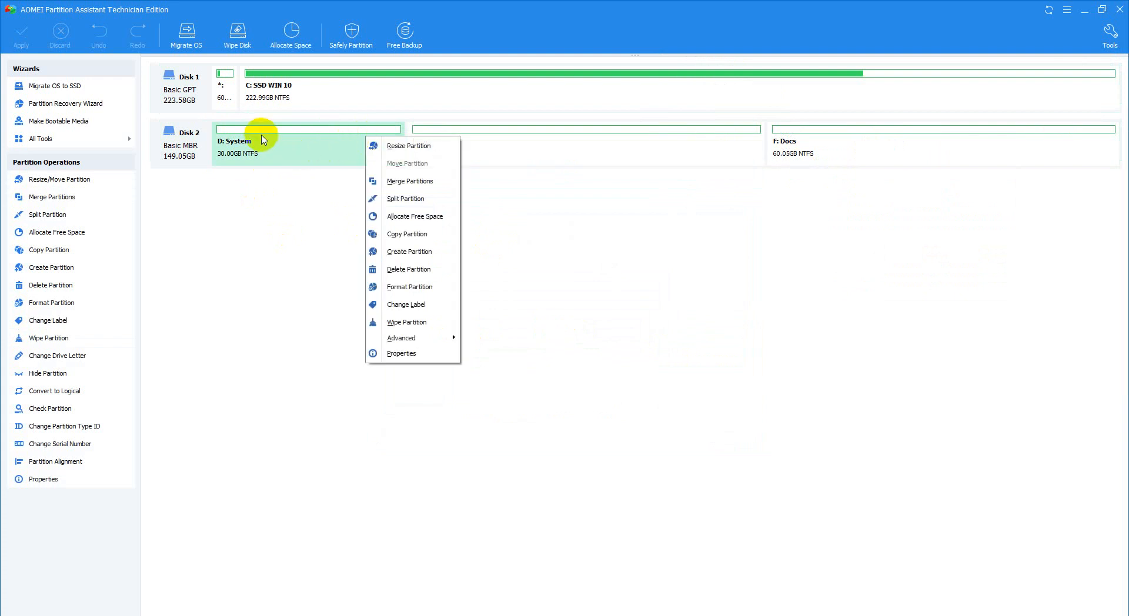
click(411, 340)
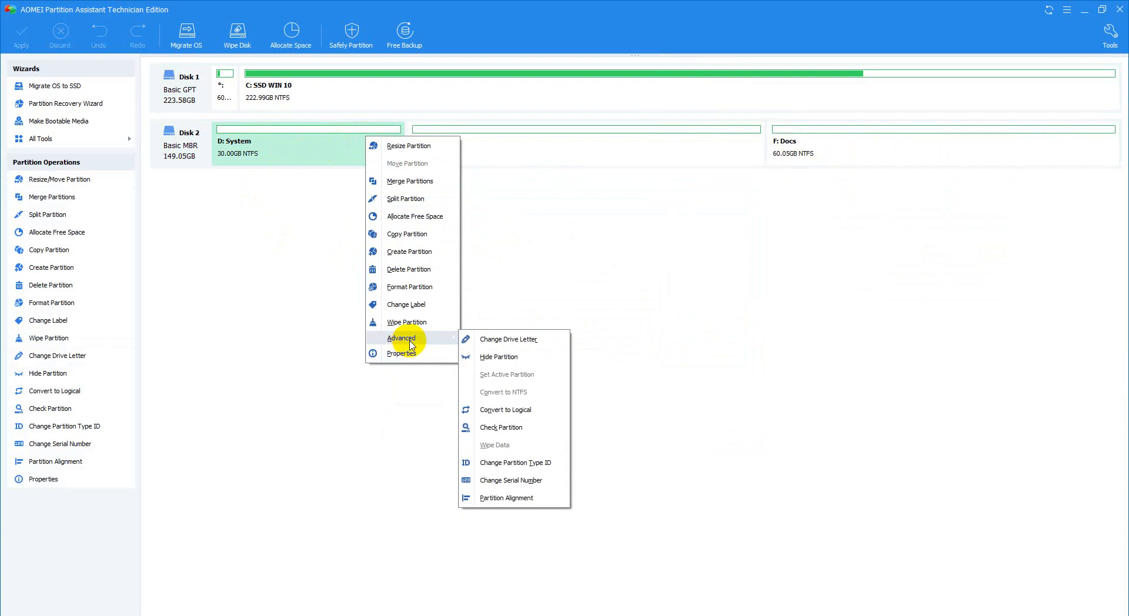
click(612, 157)
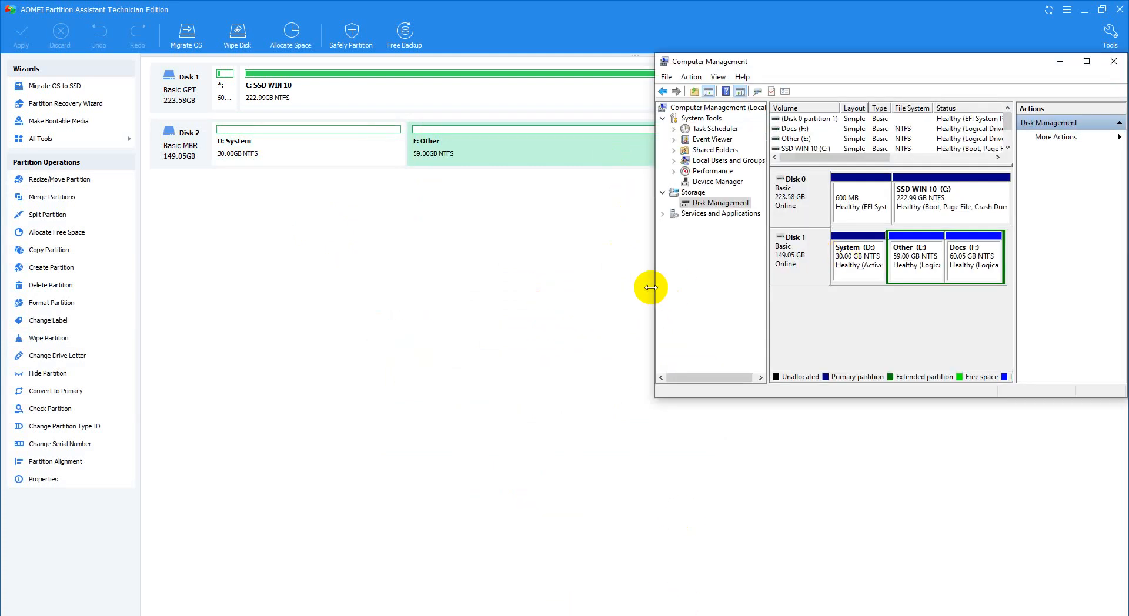
Enlarge the Disk Management window and its volume list, and examine the E: and F: logical drives on Disk 1
drag(651, 287, 396, 316)
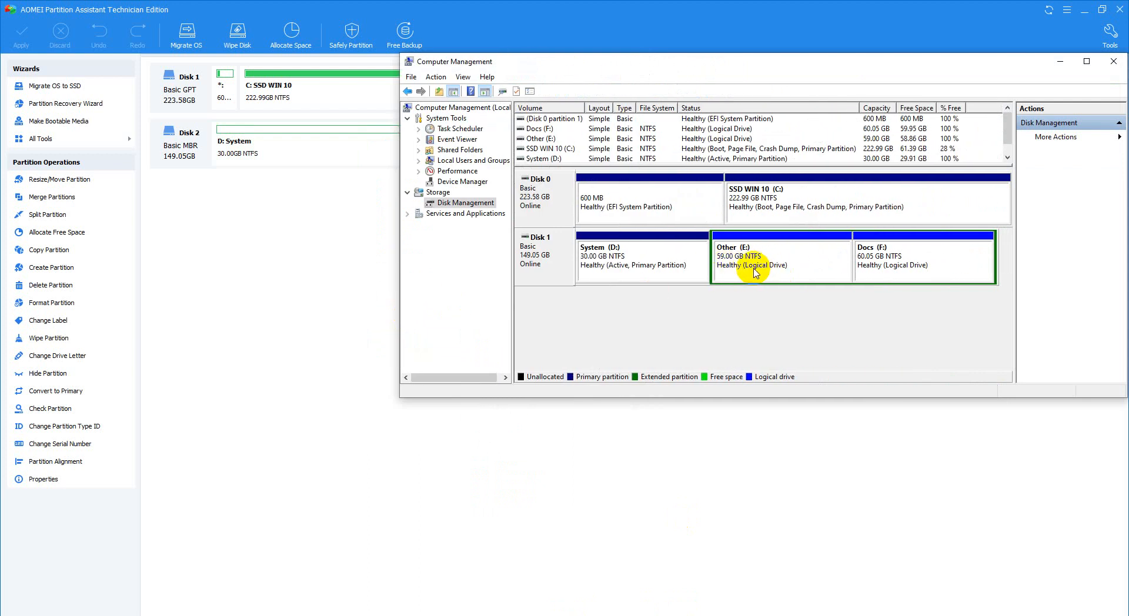
click(779, 272)
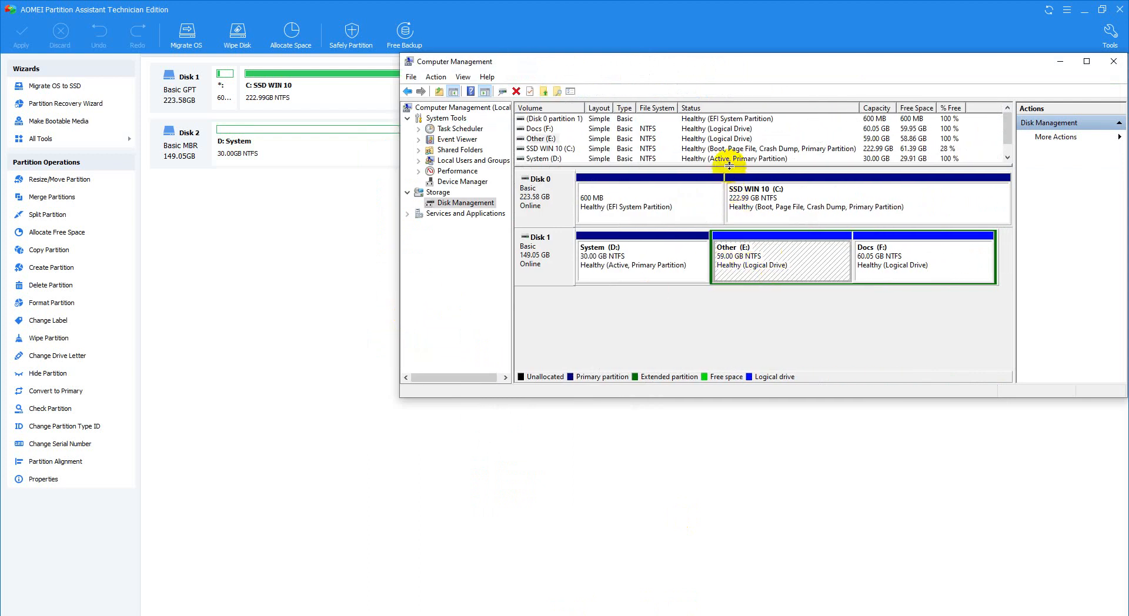
drag(735, 168, 738, 262)
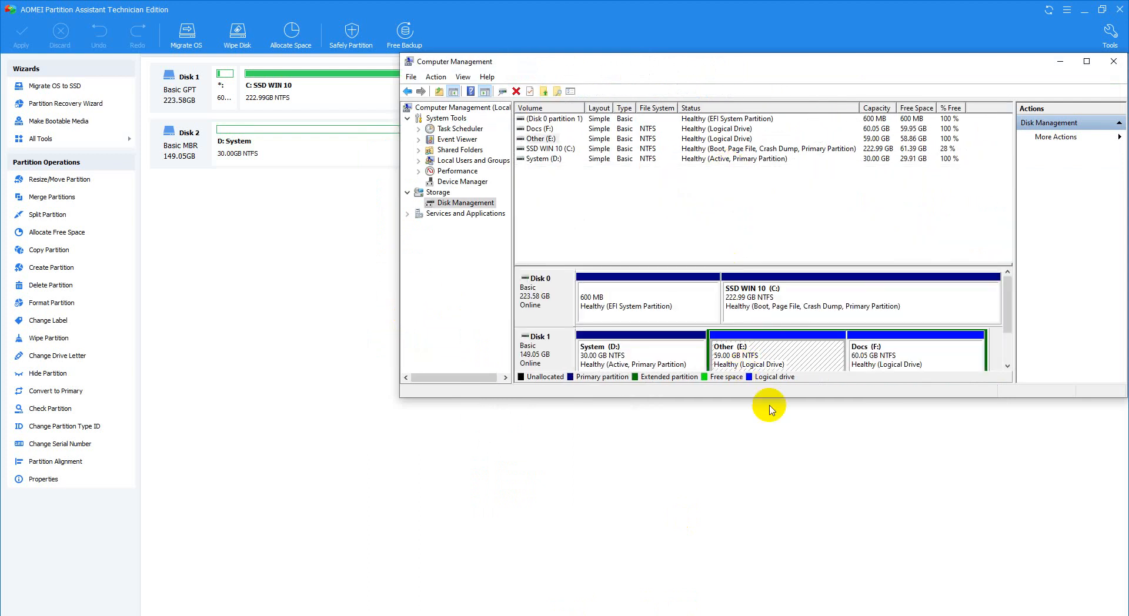
drag(771, 400, 771, 475)
click(889, 357)
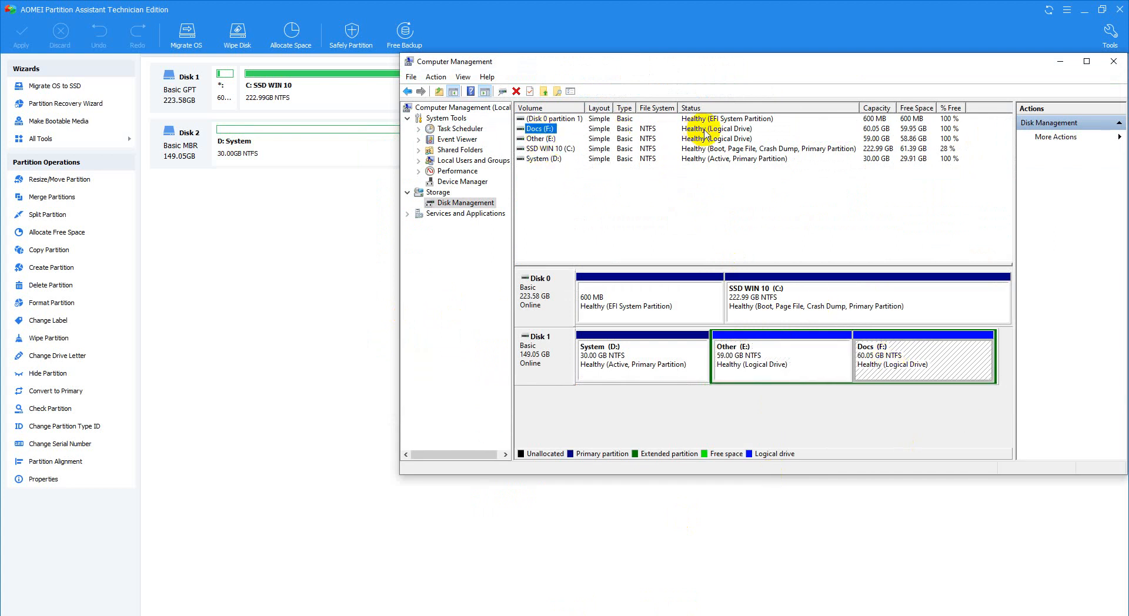
click(740, 134)
Inspect the properties of the Docs (F:) volume in Disk Management, and close them
right_click(910, 359)
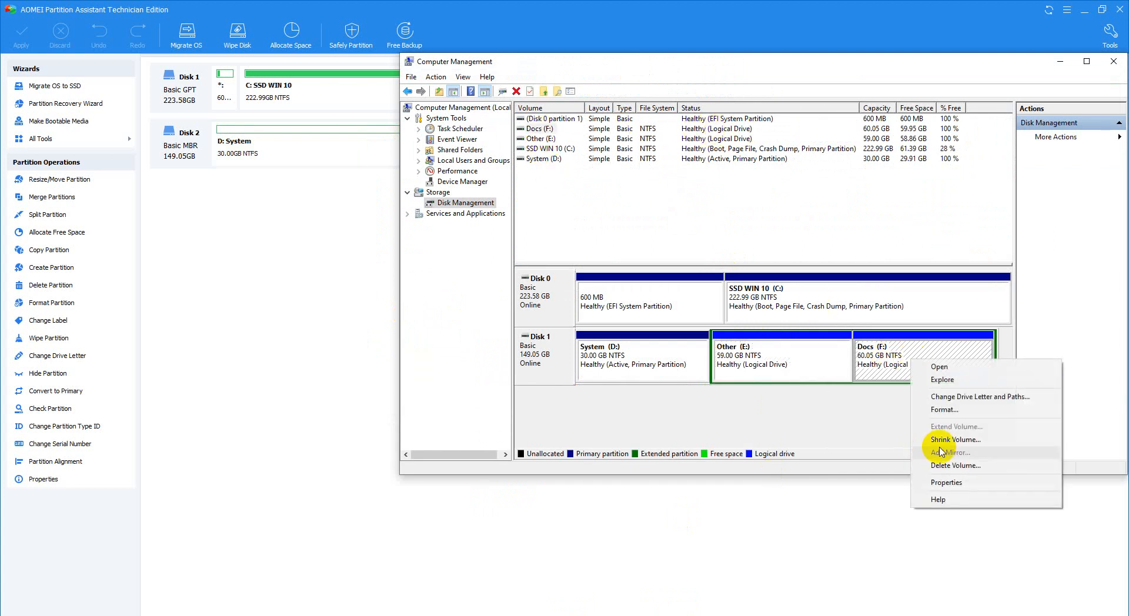
click(941, 479)
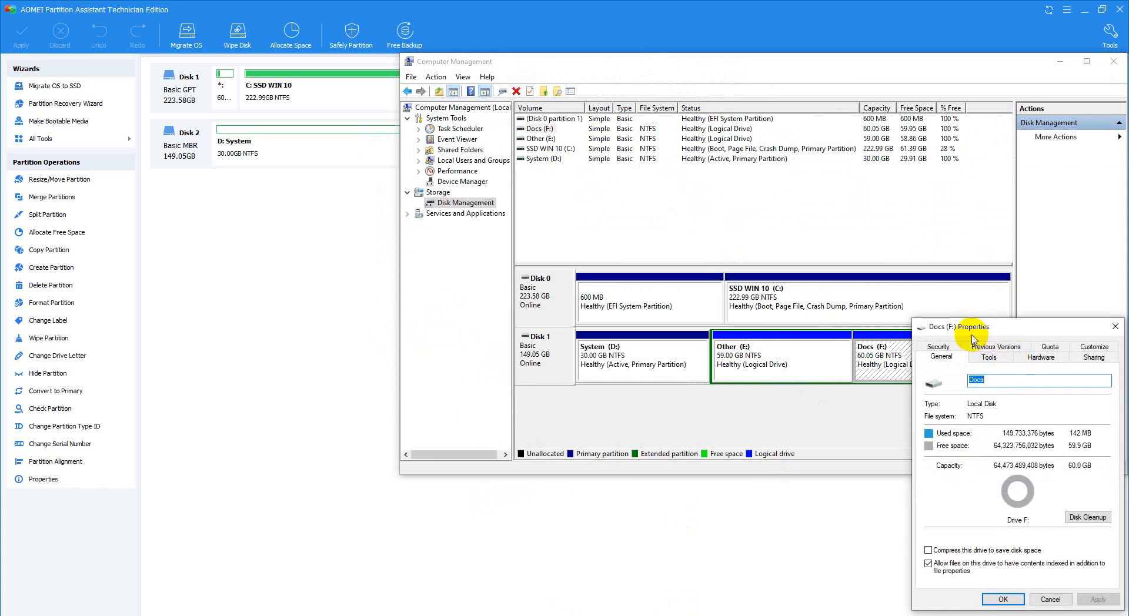
click(989, 357)
click(1115, 327)
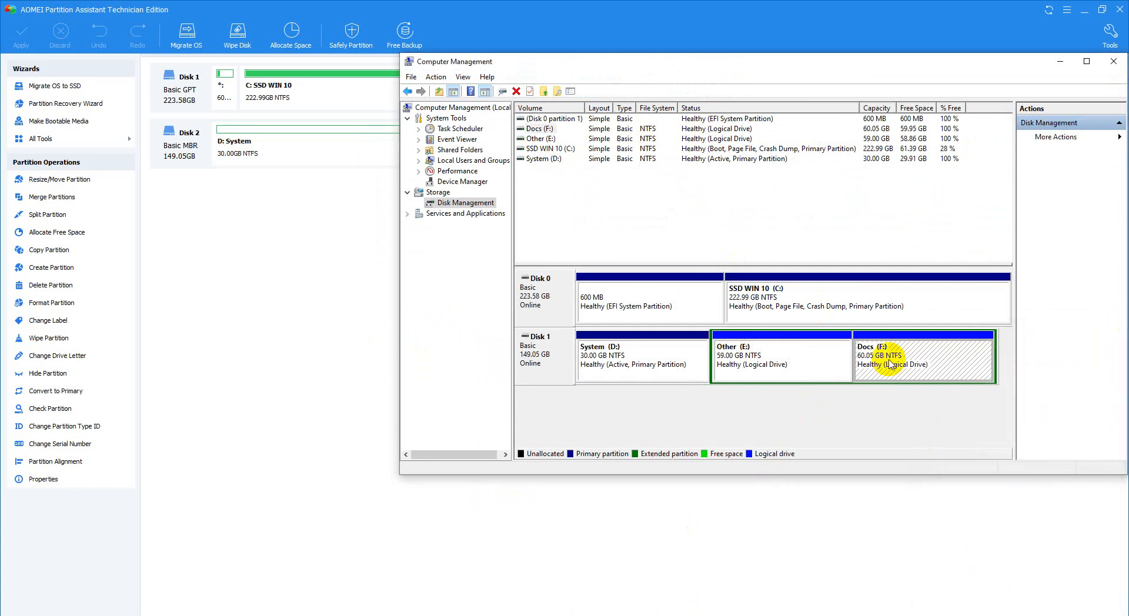
Switch to AOMEI Partition Assistant and queue the conversion of the F: Docs logical partition to primary
click(418, 6)
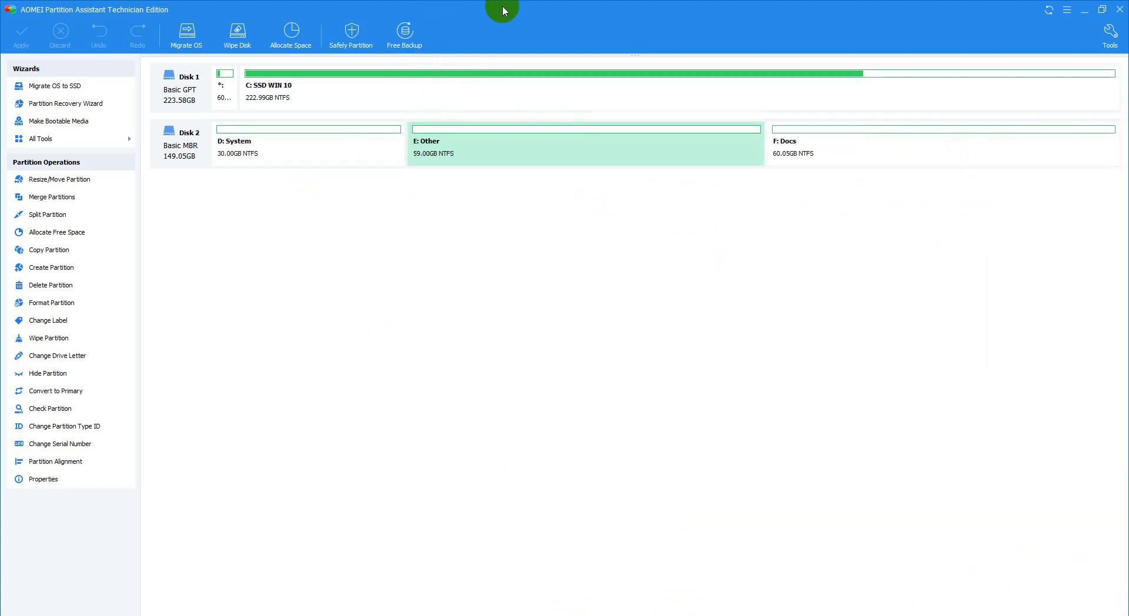
right_click(847, 144)
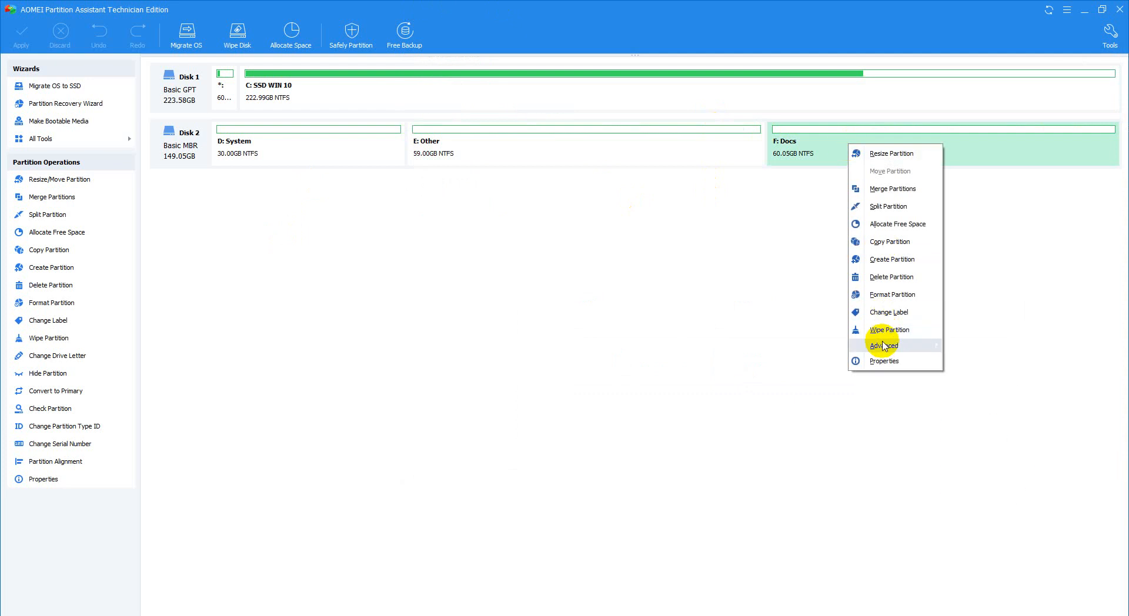
mouse_move(882, 345)
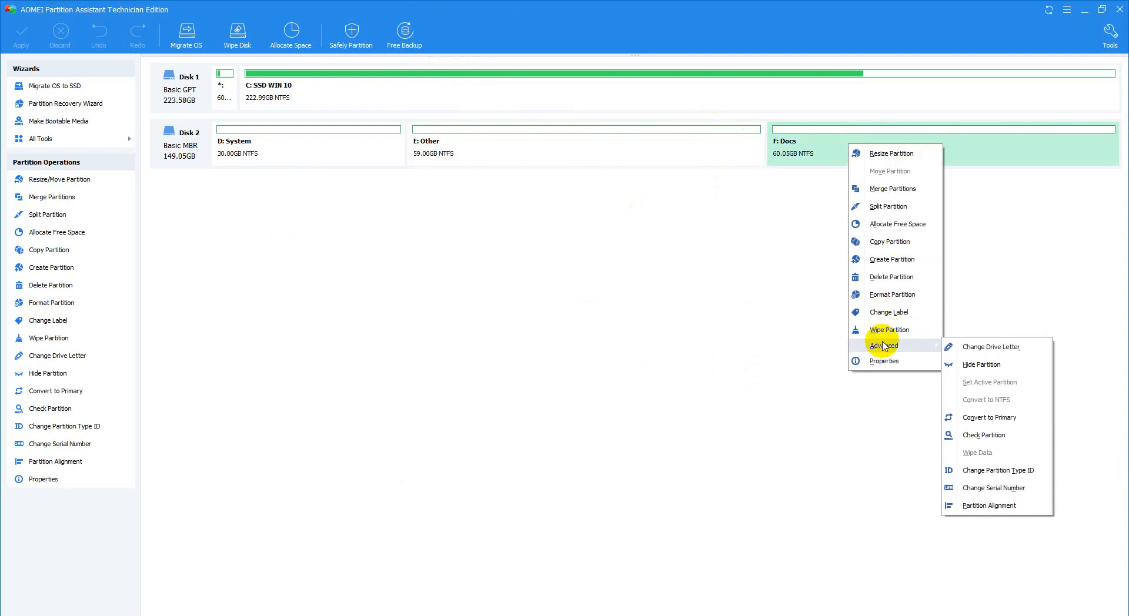
click(1008, 418)
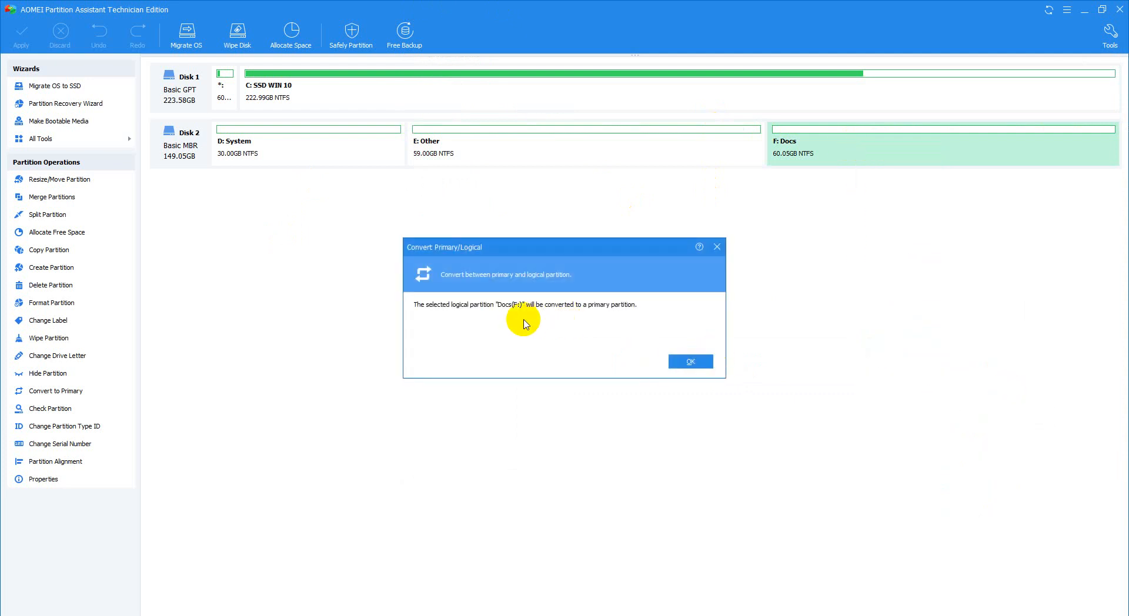
click(687, 362)
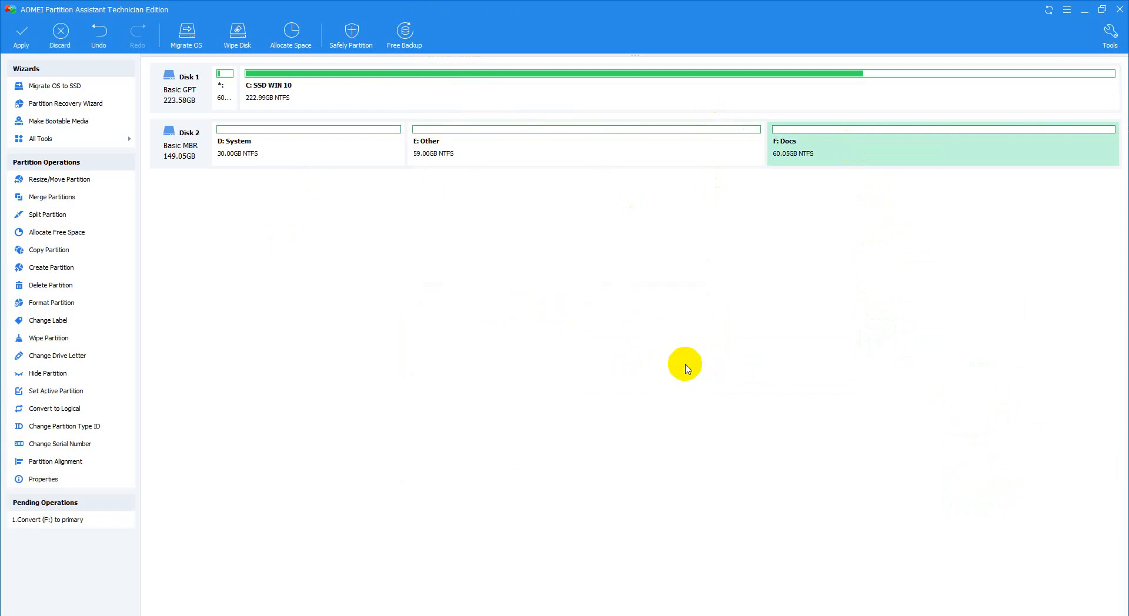
Review the pending conversion of F: Docs to a primary partition, and execute it
click(21, 35)
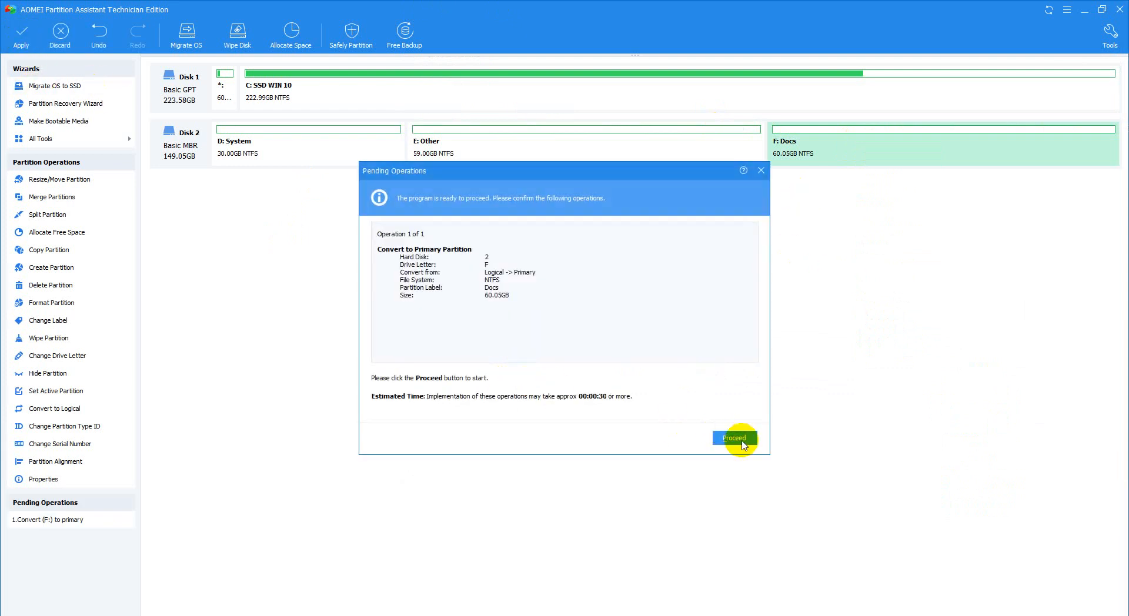
click(723, 438)
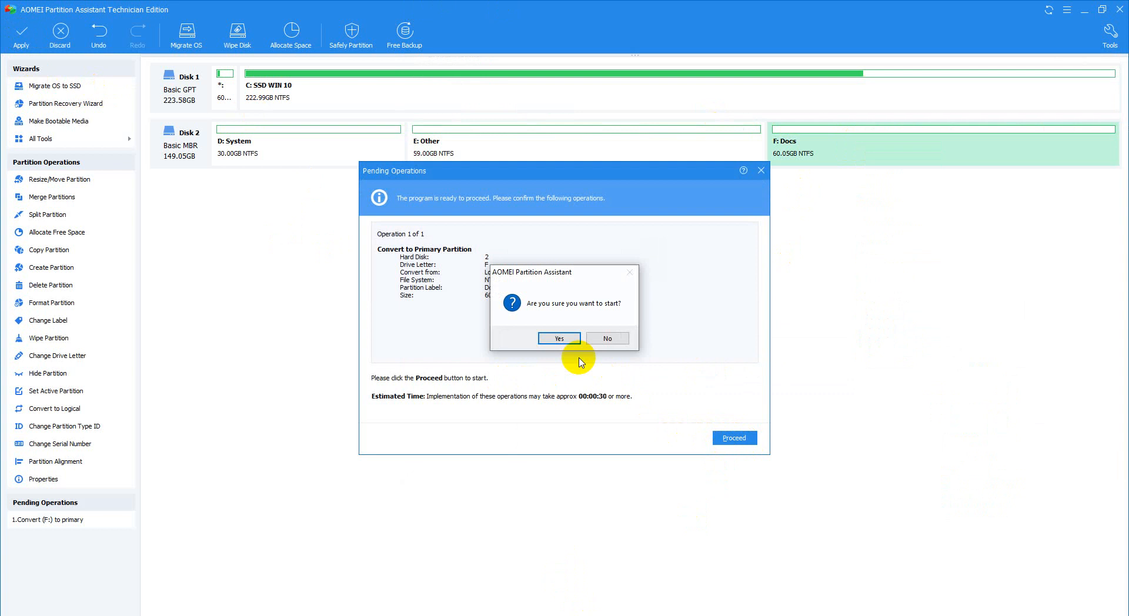
click(538, 269)
Check the Disk 1 layout in Disk Management, and acknowledge the finished conversion in AOMEI Partition Assistant
click(581, 615)
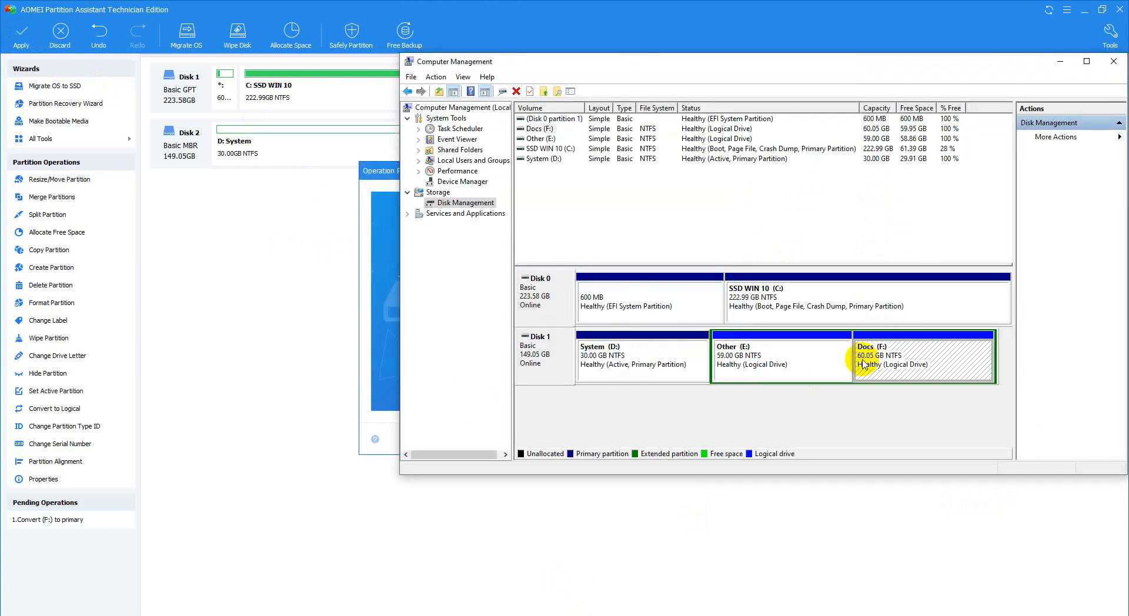
click(638, 370)
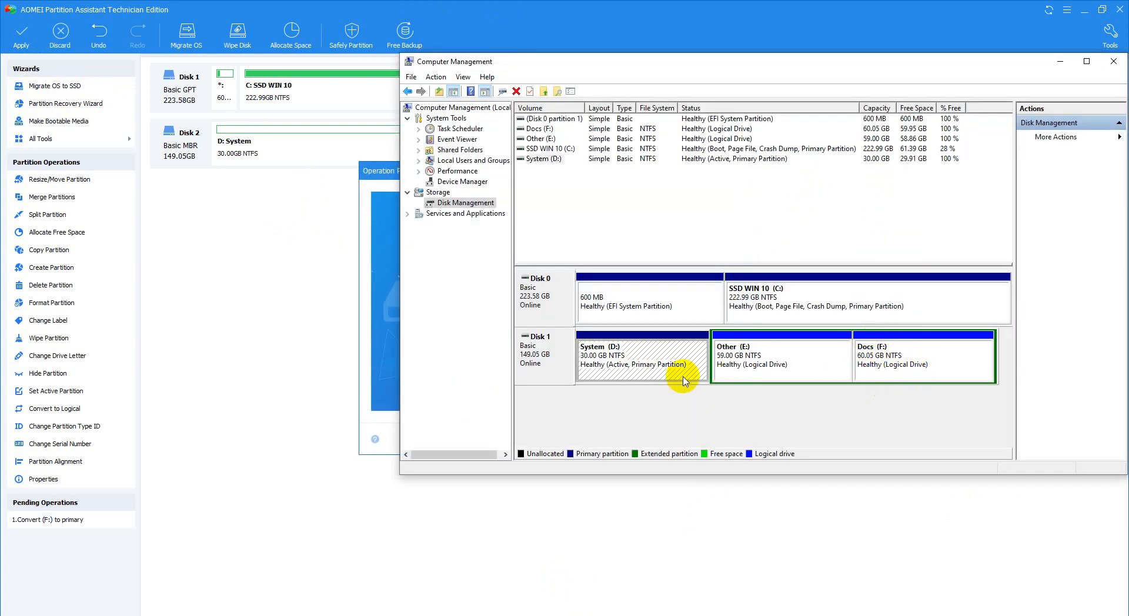
click(401, 386)
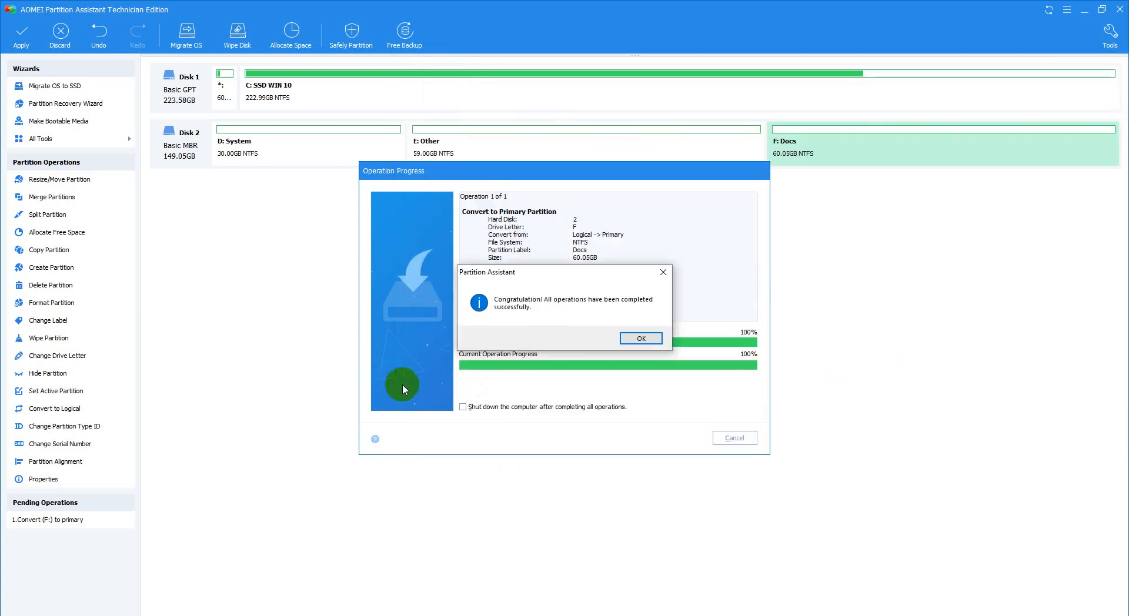
click(651, 337)
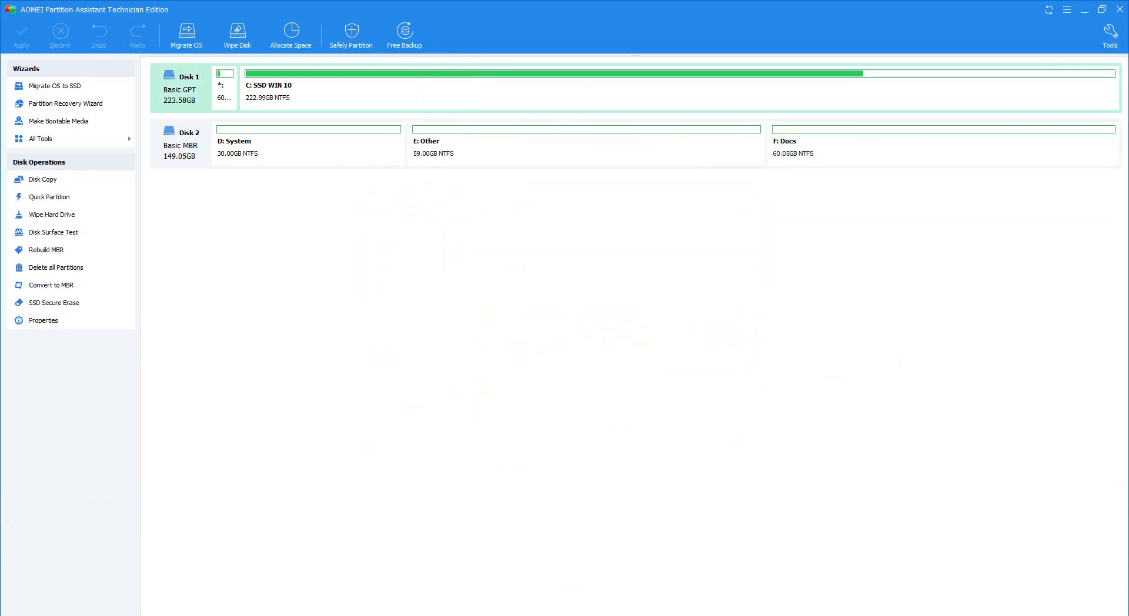
Compare the partition types of System (D:), Other (E:) and Docs (F:) on Disk 1 in Disk Management
click(570, 615)
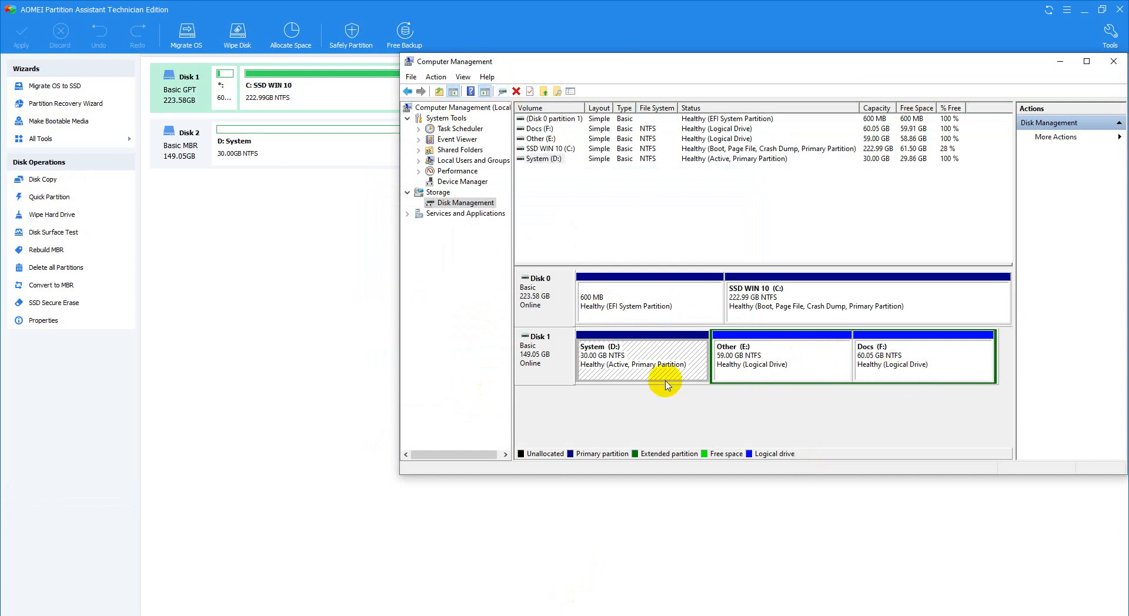
click(819, 377)
click(915, 359)
click(729, 365)
click(659, 365)
click(756, 360)
click(861, 356)
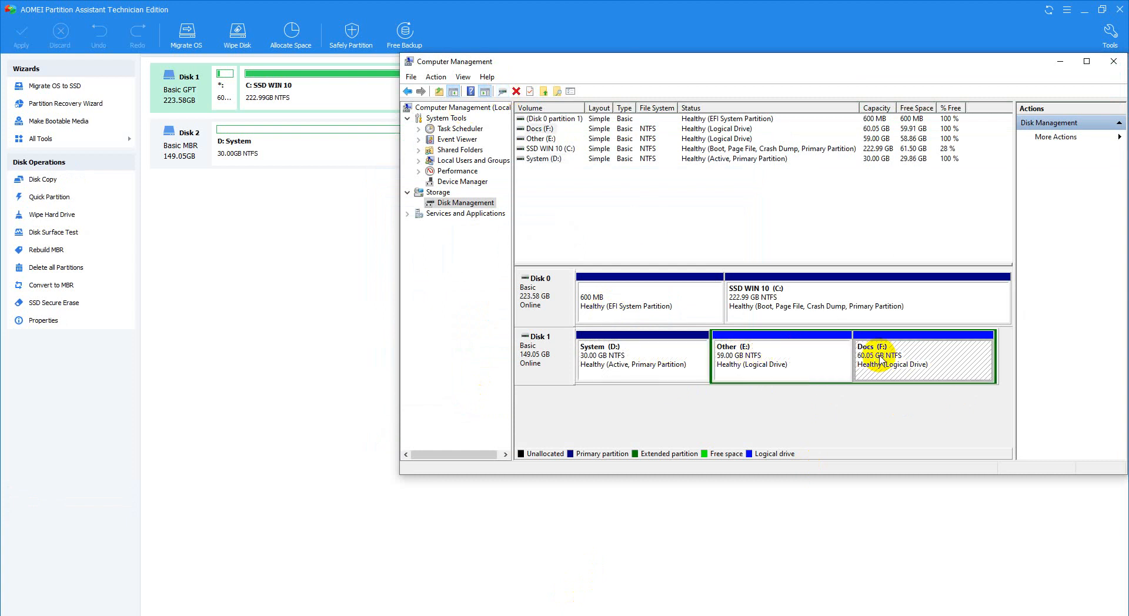
click(670, 356)
Examine the advanced operations for F: Docs in AOMEI Partition Assistant and the options for the same volume in Disk Management
click(319, 287)
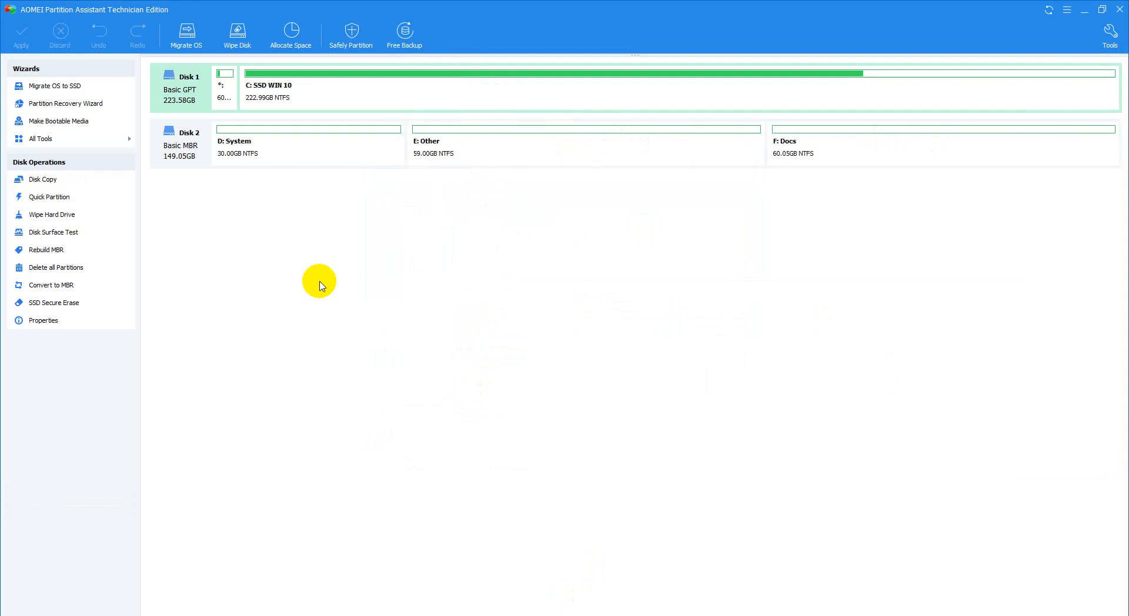
right_click(827, 155)
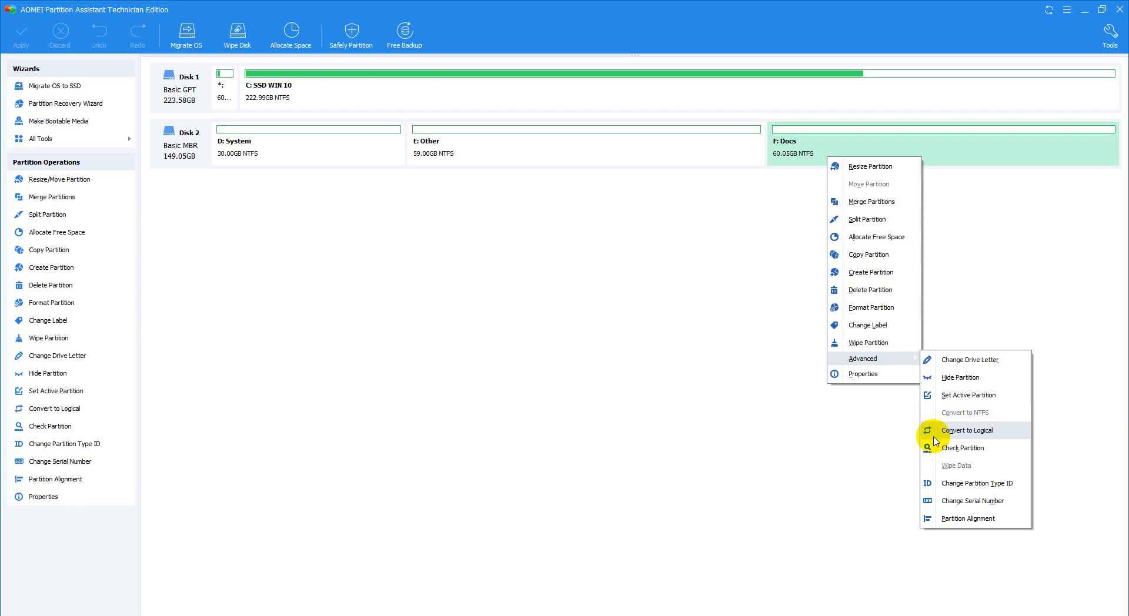
click(733, 417)
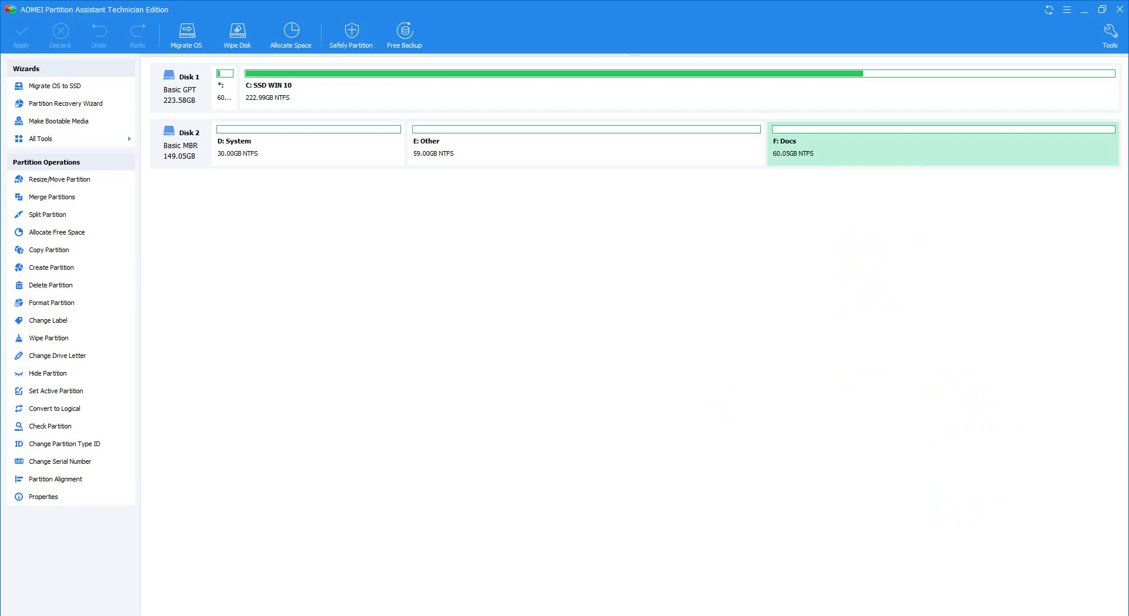
click(575, 615)
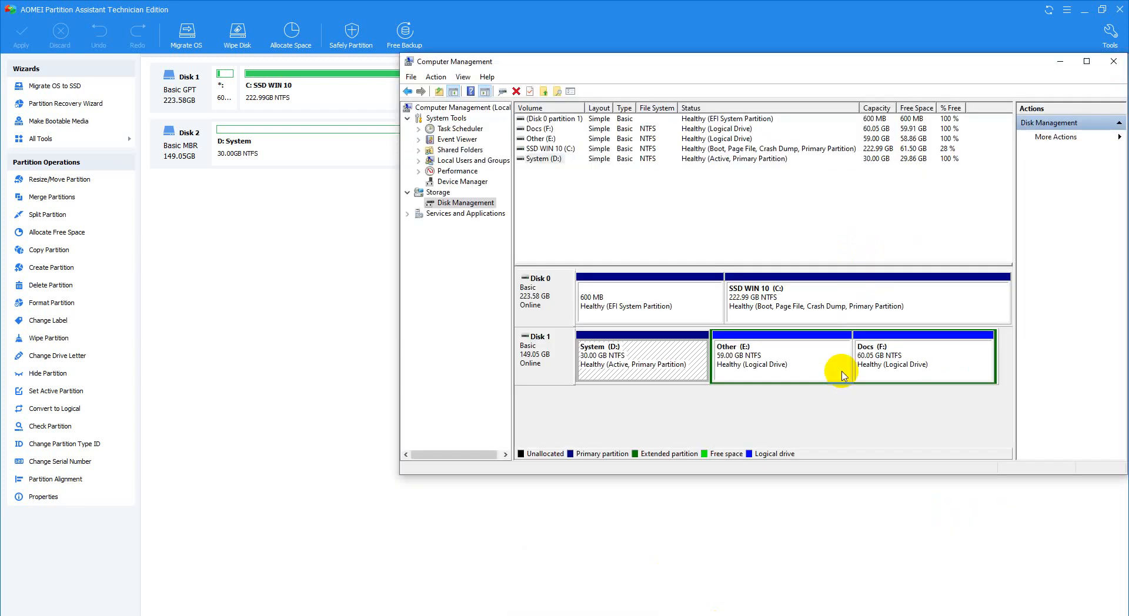
right_click(910, 356)
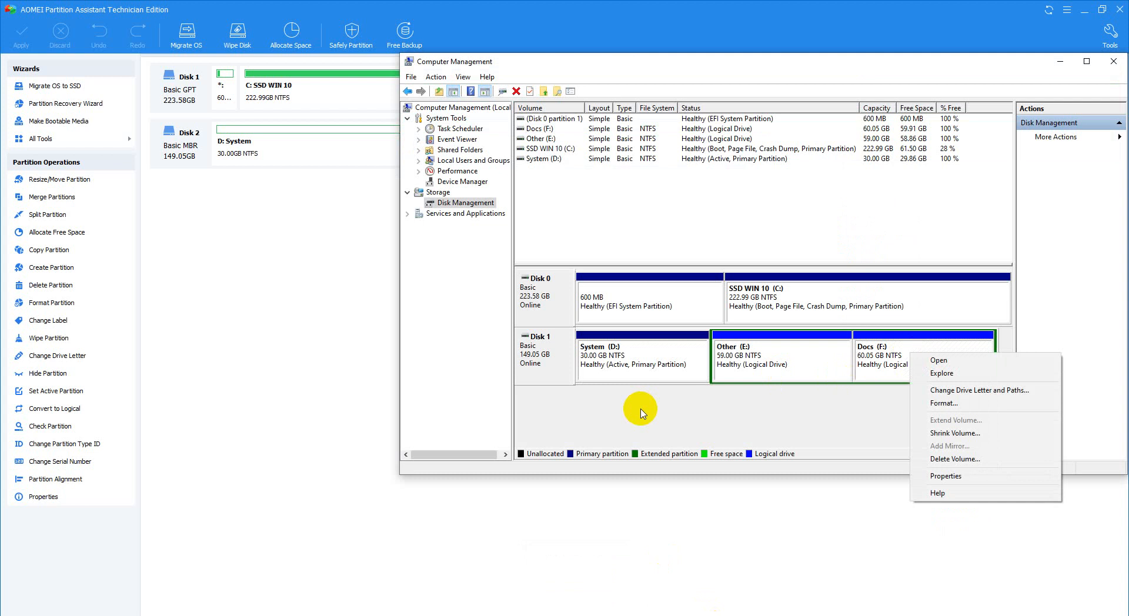
Try to refresh the disk and volume information in Disk Management
click(570, 390)
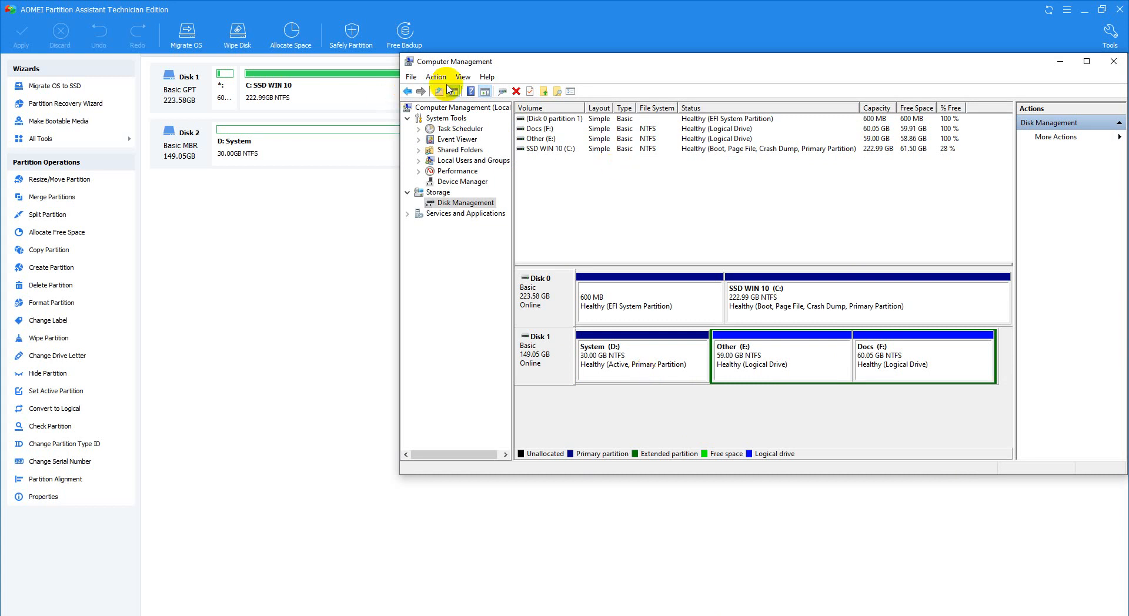
click(501, 92)
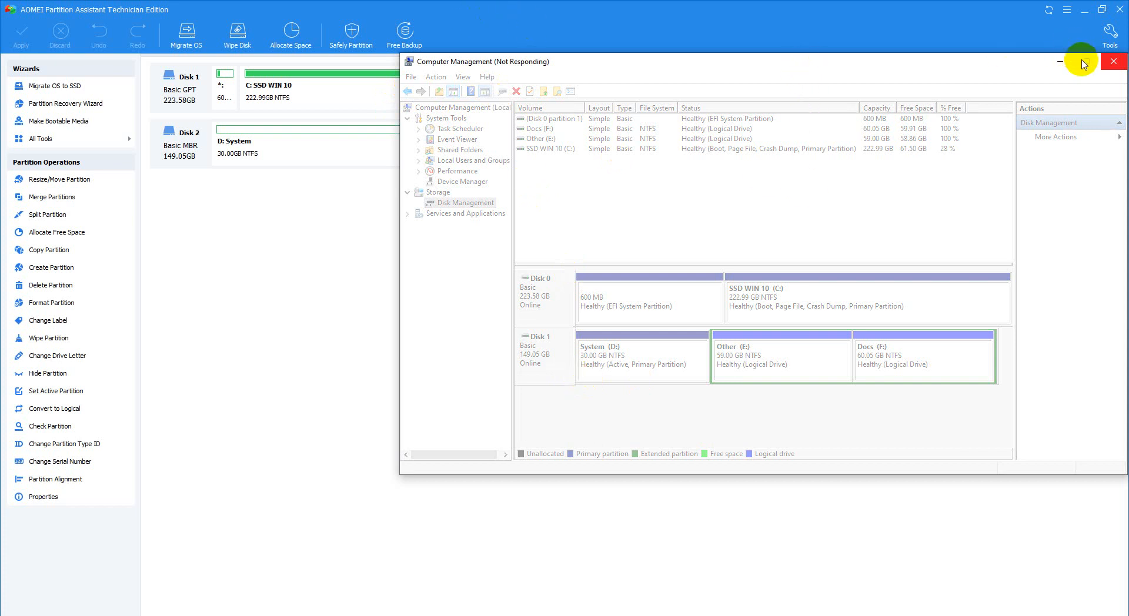
drag(996, 64, 885, 66)
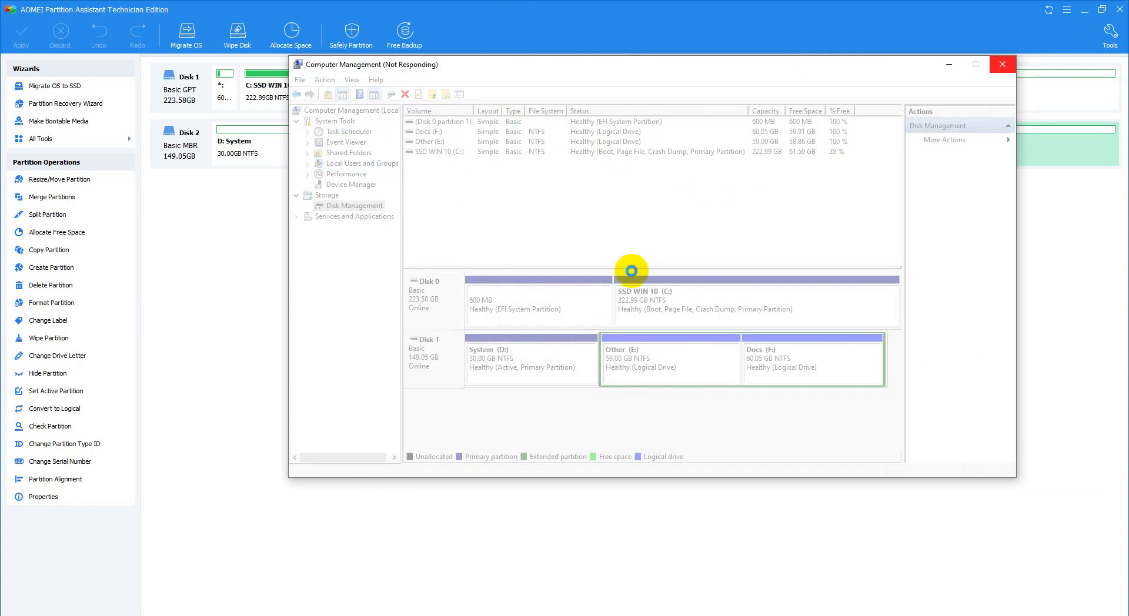
Check the activity of Disk 1 (D: E: F:) in Task Manager, keeping the Computer Management window in view
drag(607, 63, 664, 114)
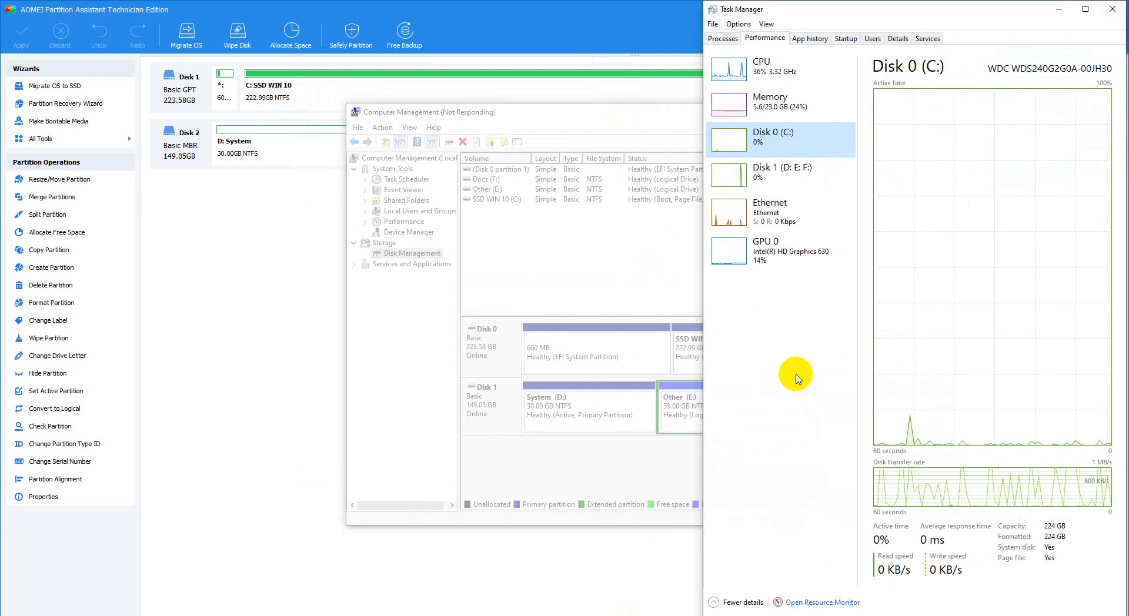
click(778, 167)
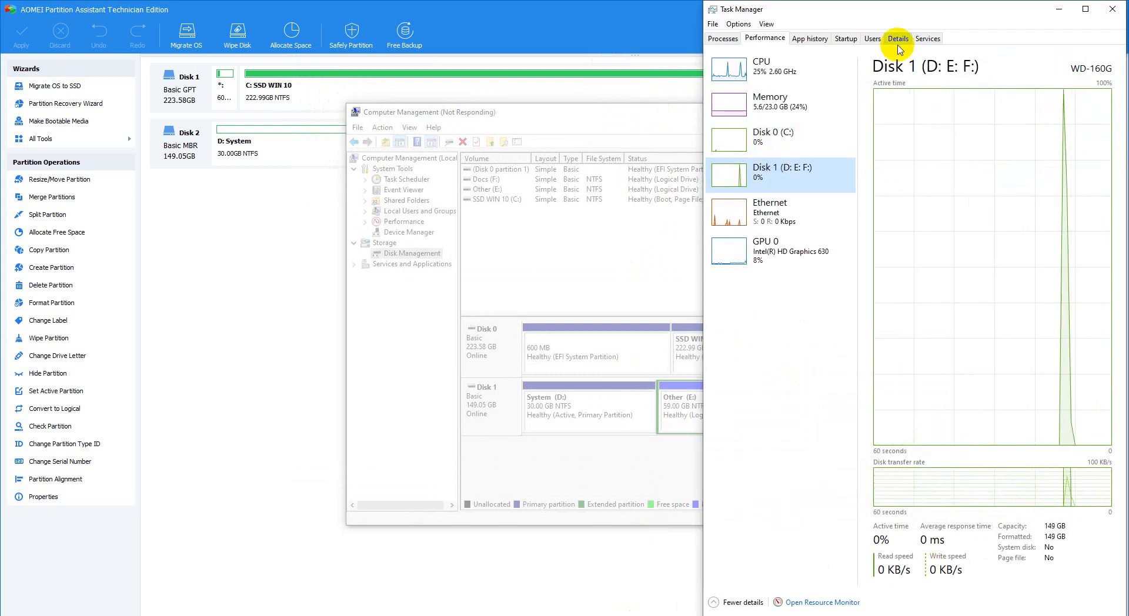
drag(908, 11, 230, 284)
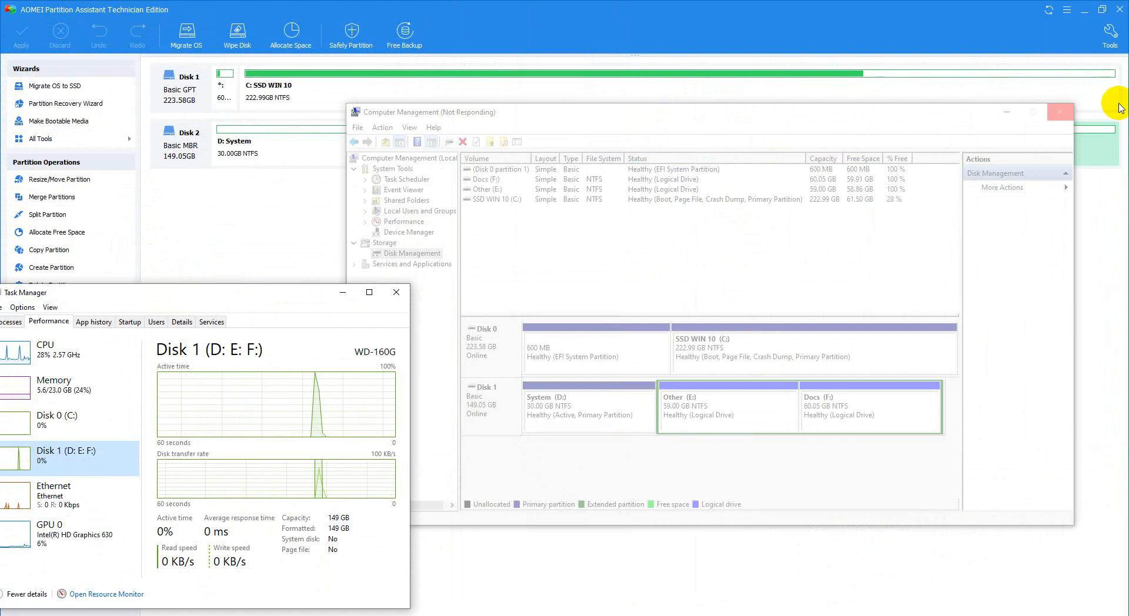
Close the unresponsive Microsoft Management Console, and reload the changed disk properties in AOMEI Partition Assistant
click(1061, 113)
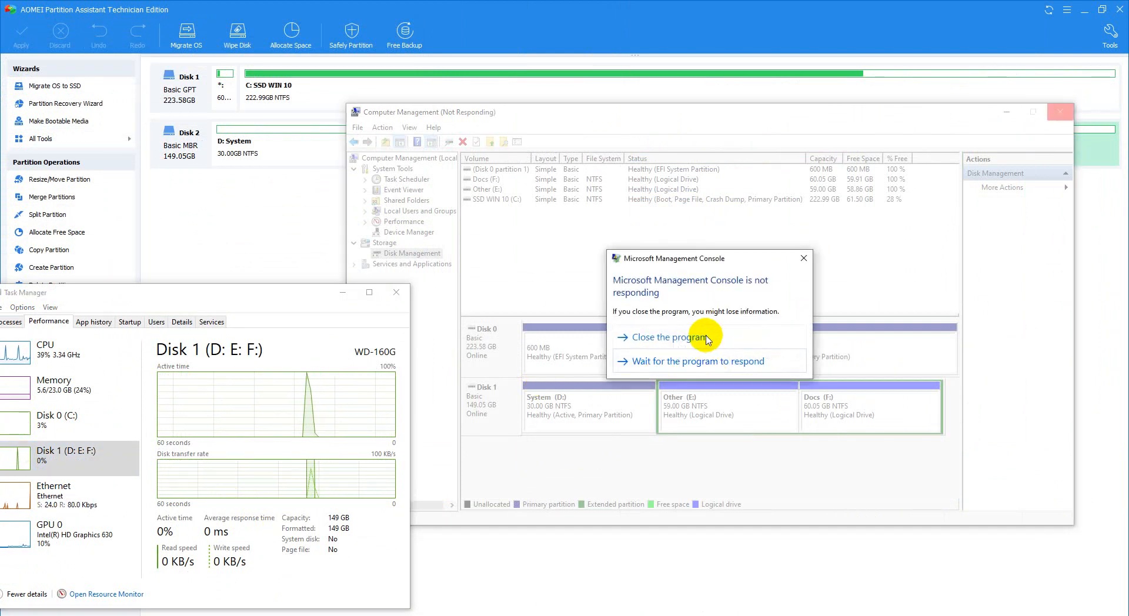
click(704, 339)
click(776, 351)
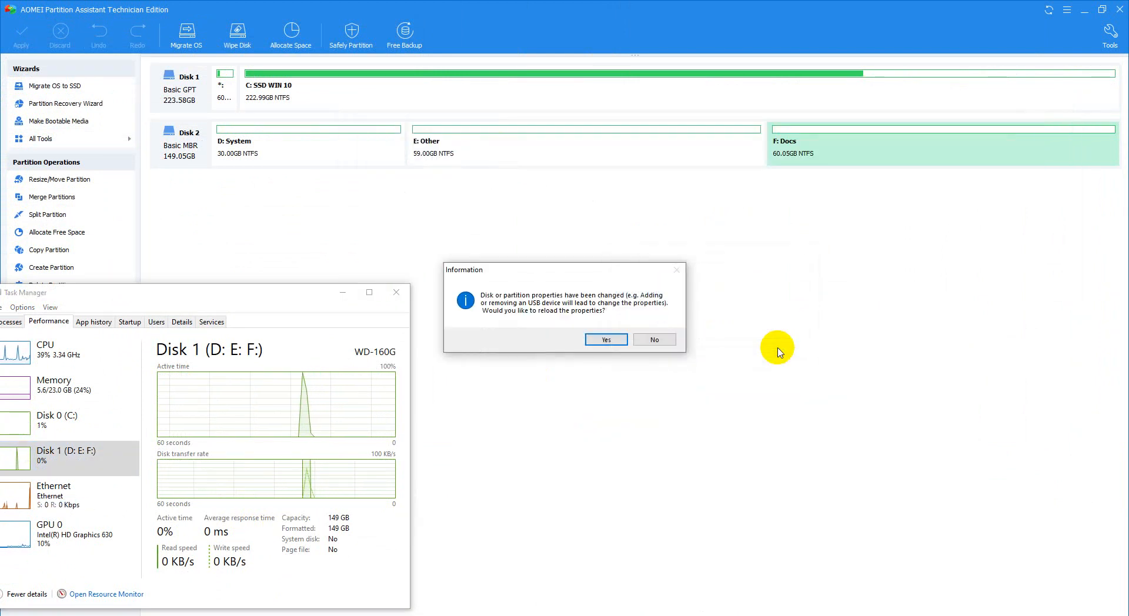
click(619, 346)
Look through the running processes and the performance view in Task Manager, and minimize it
drag(242, 293, 623, 177)
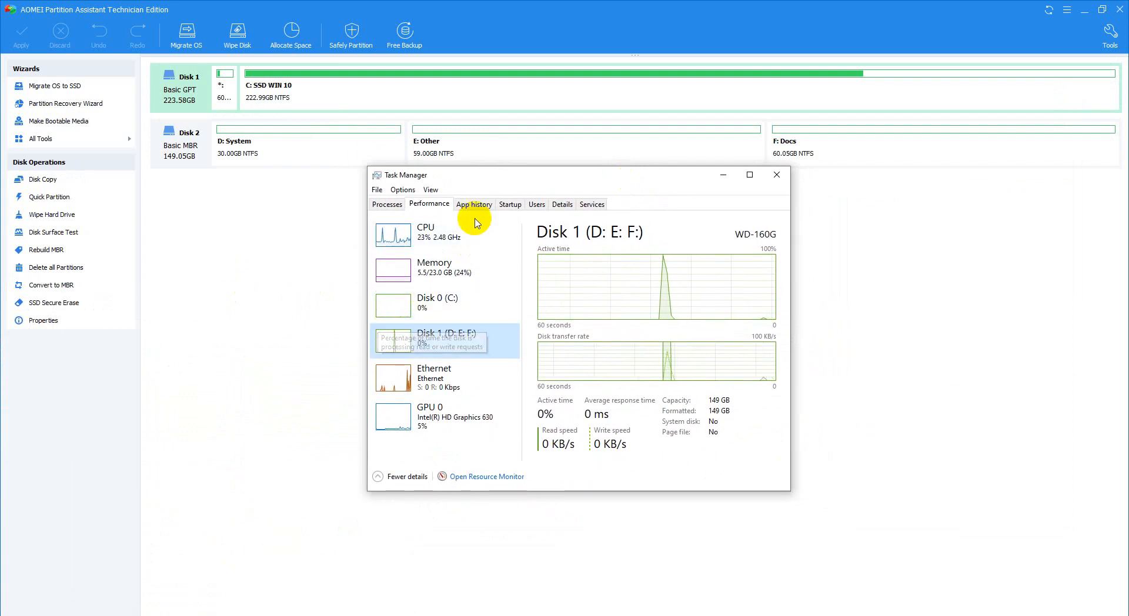
click(387, 204)
click(429, 204)
click(723, 175)
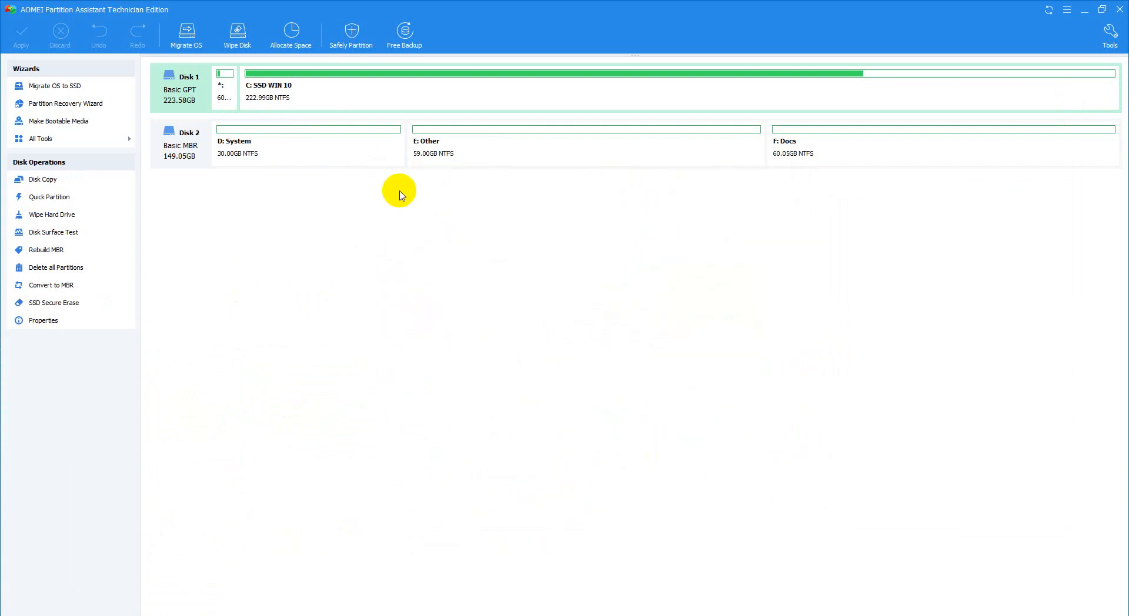
Check the F: Docs partition for errors by using chkdsk.exe, without fixing them, and close the finished report
click(751, 159)
click(797, 163)
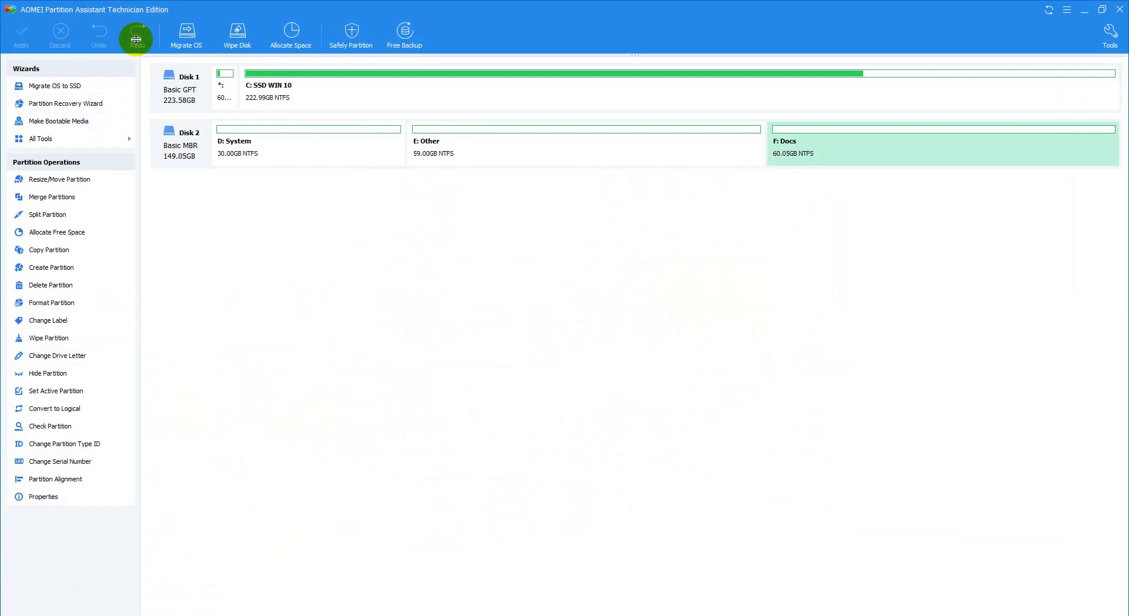
right_click(826, 154)
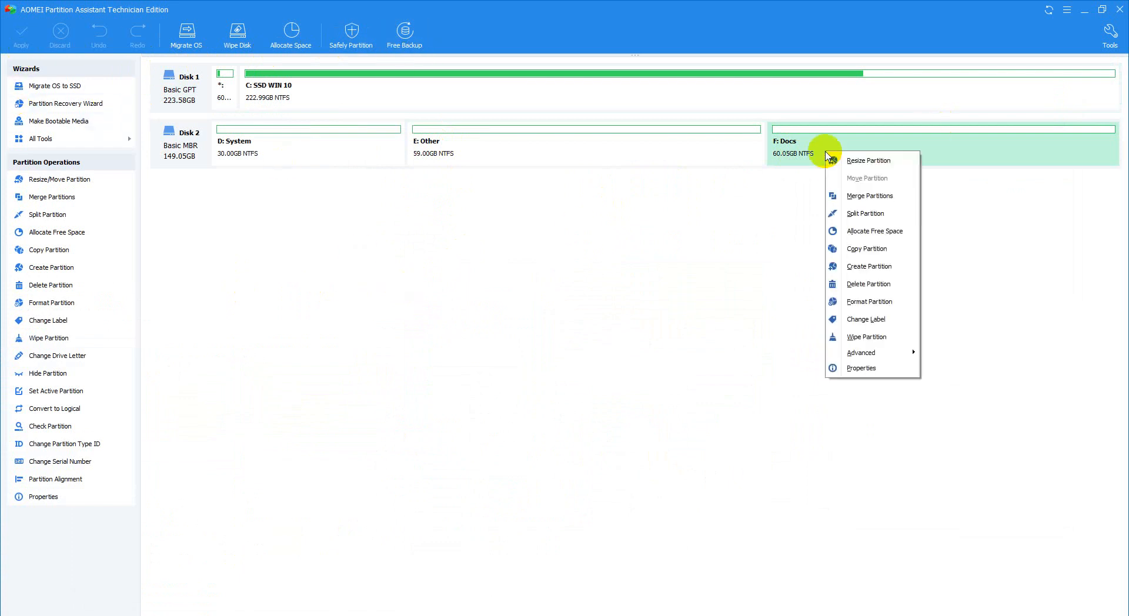
mouse_move(879, 352)
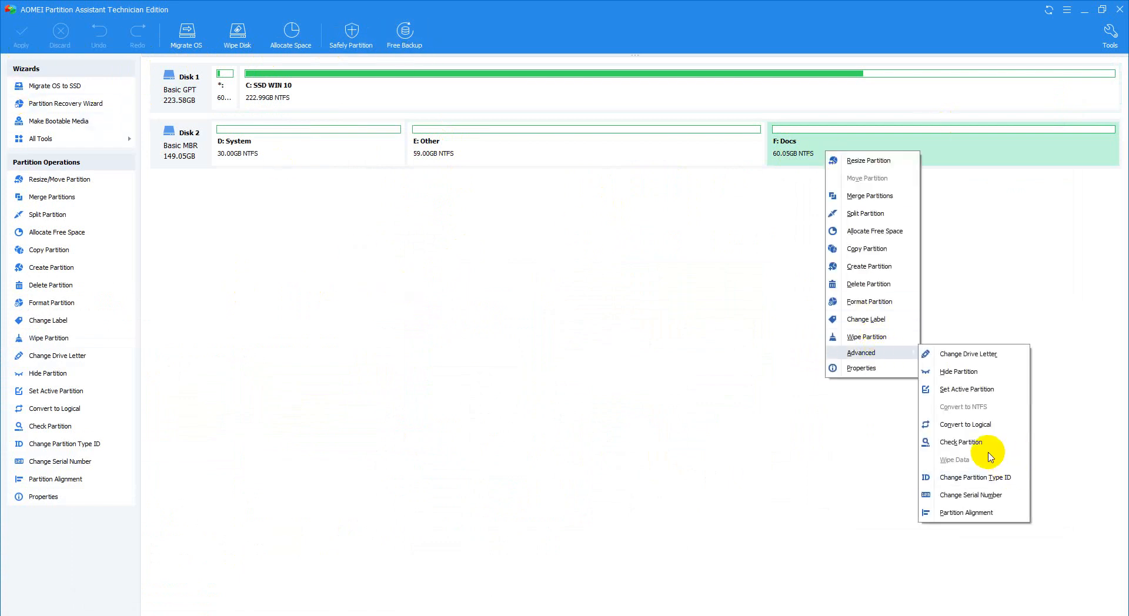
click(985, 443)
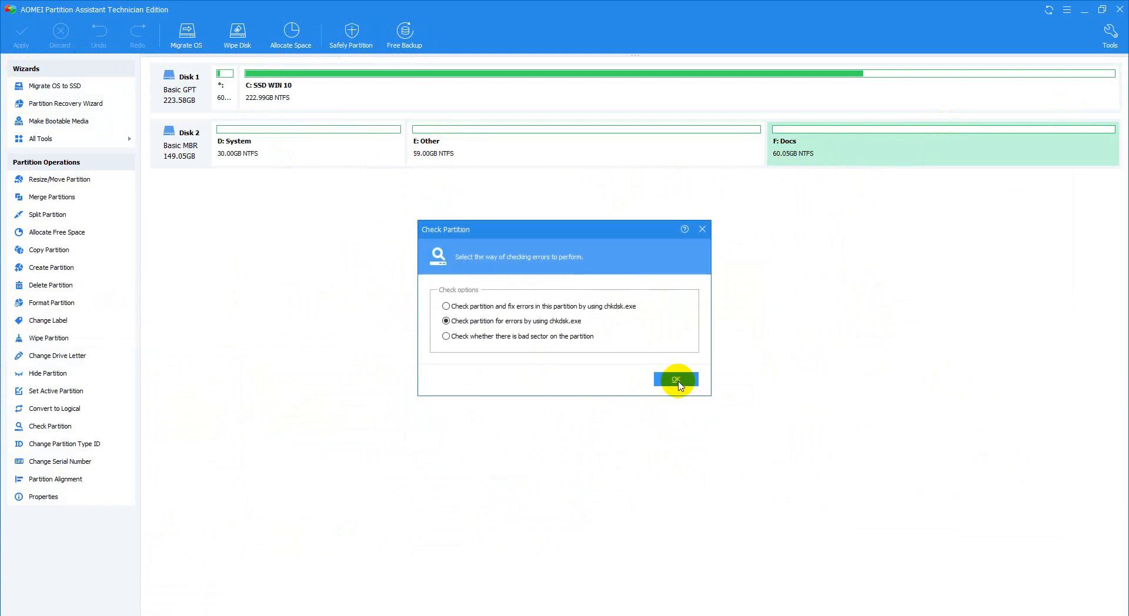
click(676, 379)
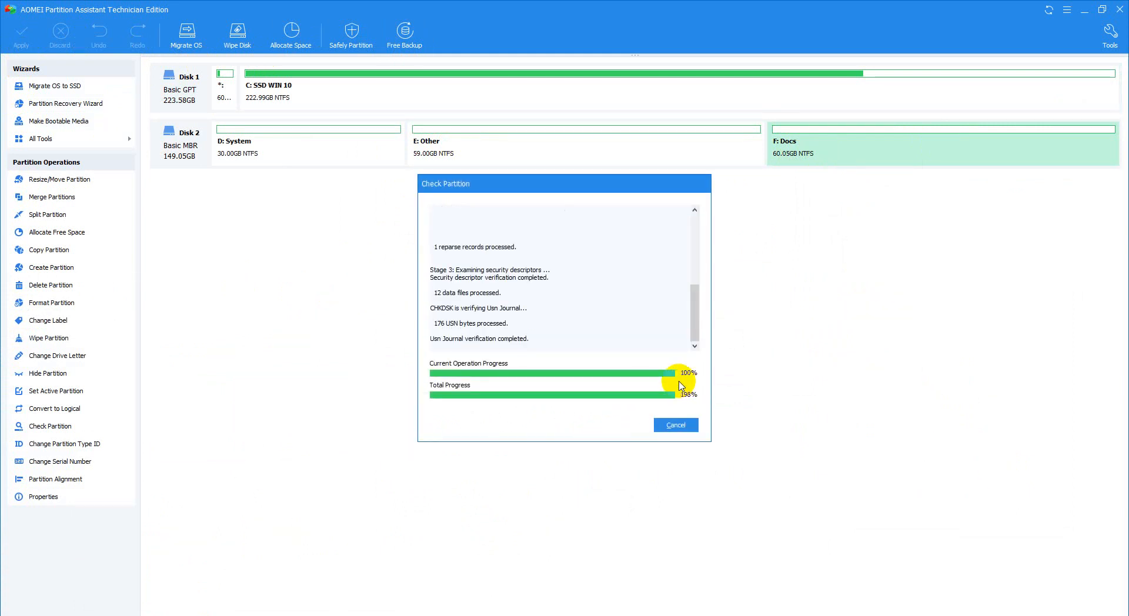
drag(531, 338, 400, 346)
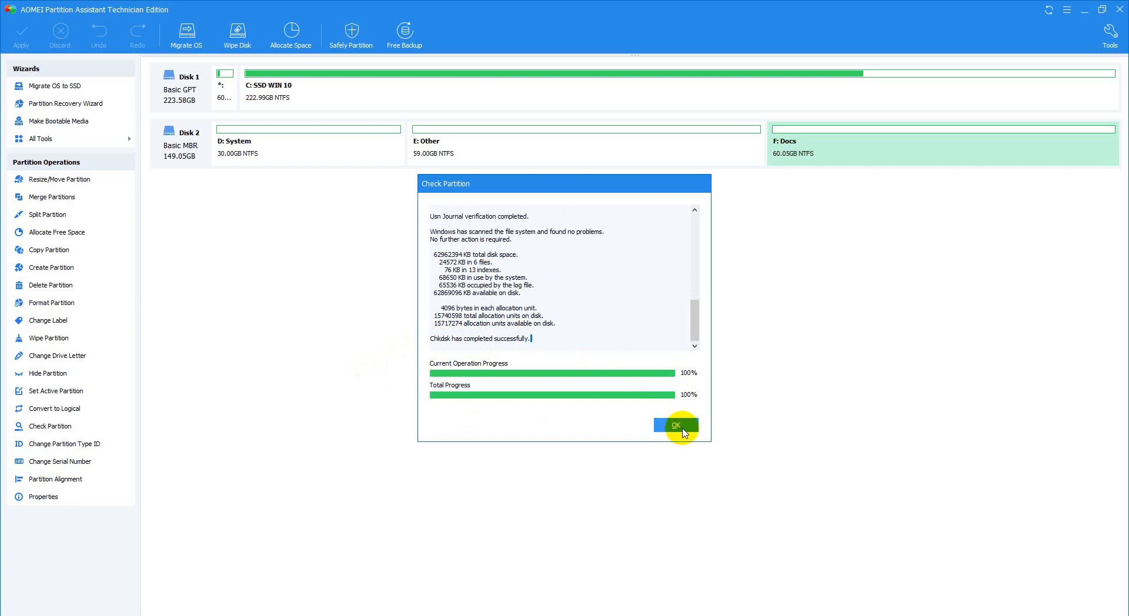
click(683, 432)
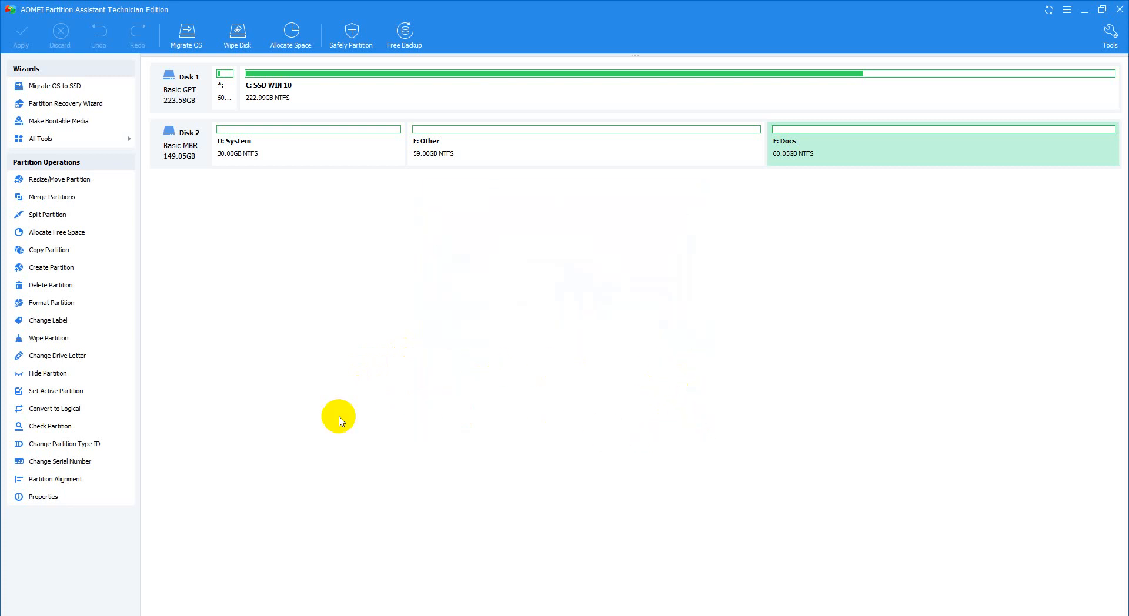
Switch to File Explorer, open Computer Management for This PC, and display its Disk Management view
key(super+e)
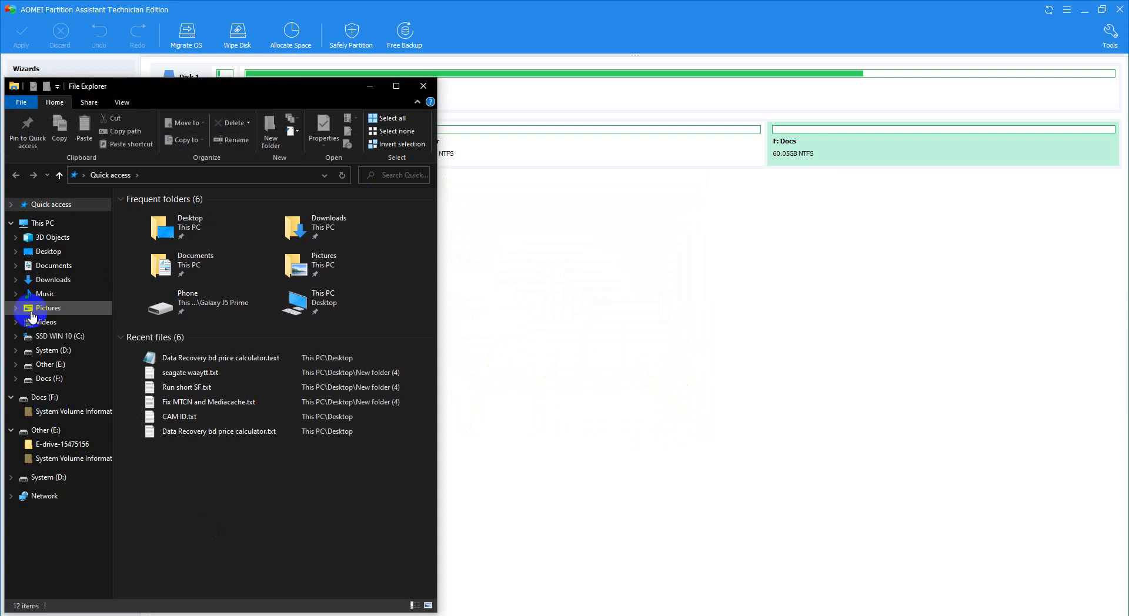
click(42, 223)
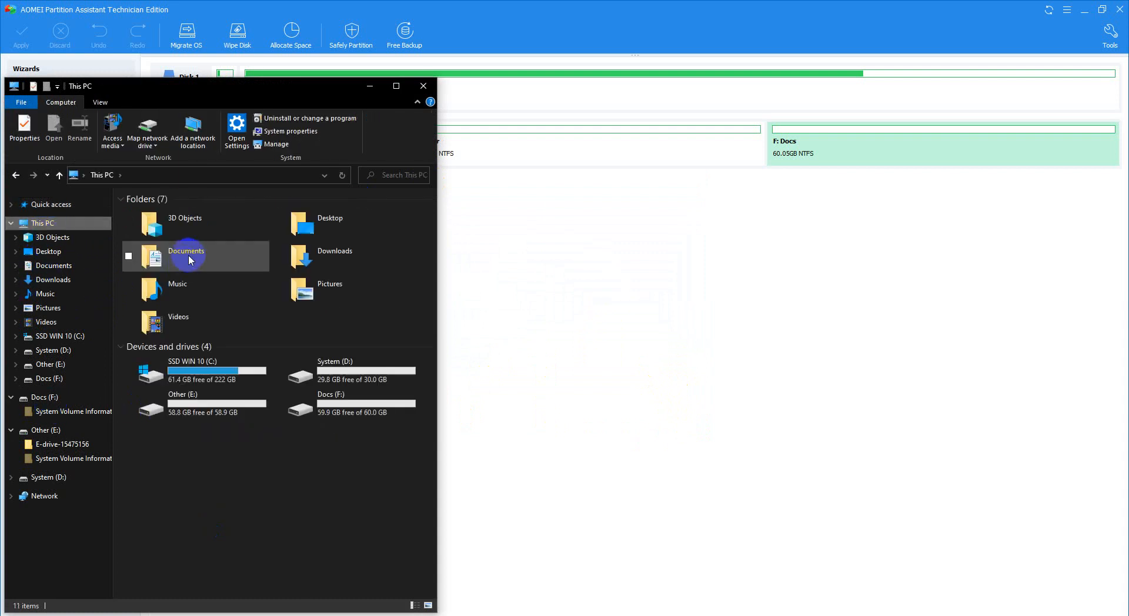
right_click(180, 374)
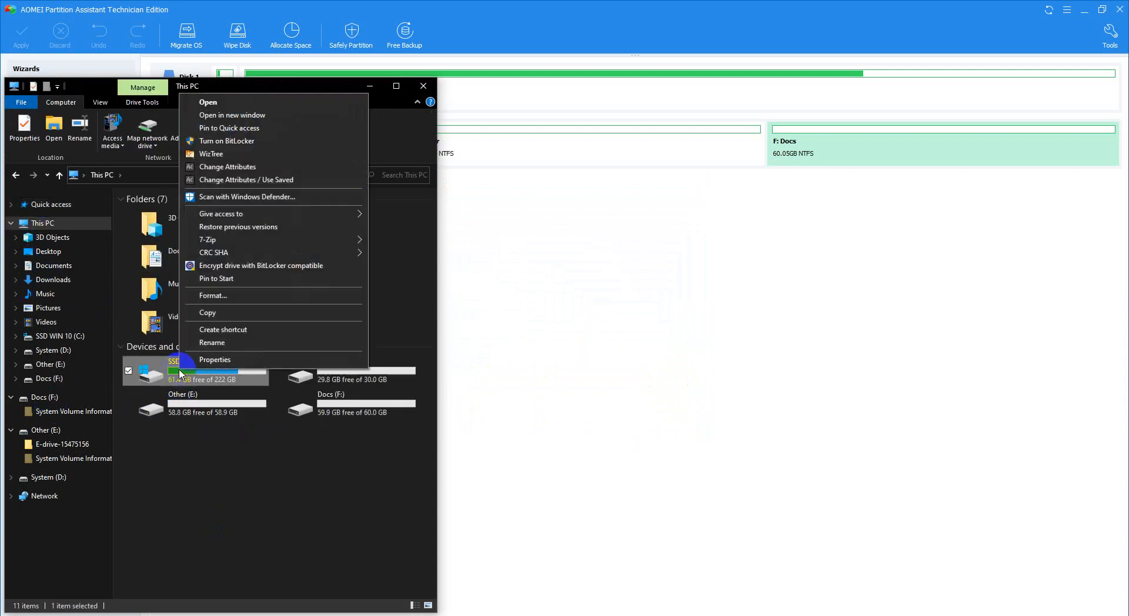
right_click(50, 223)
click(69, 246)
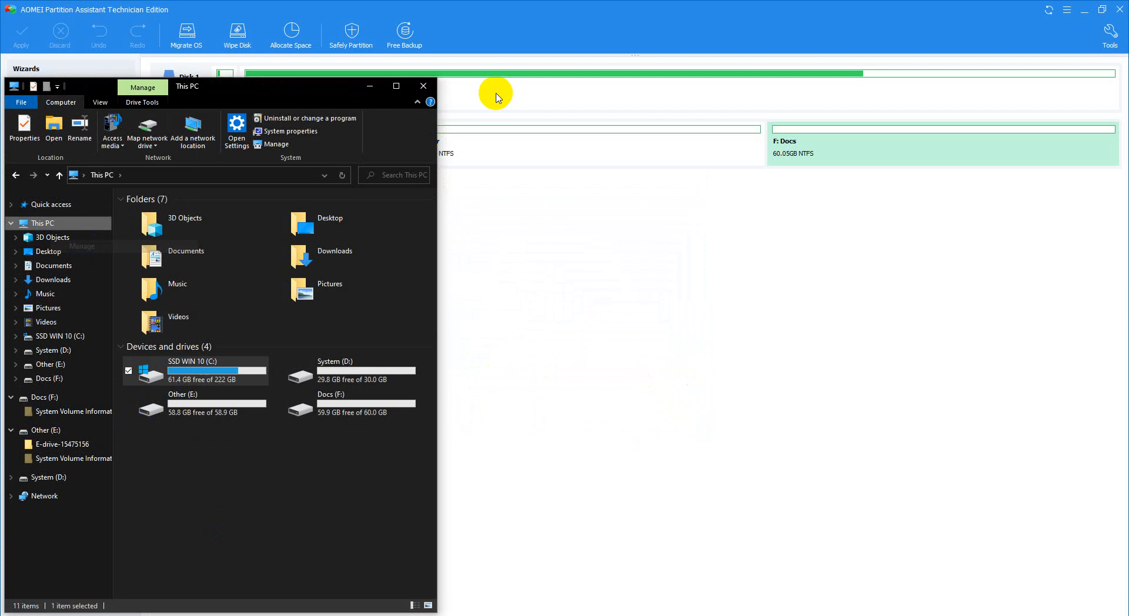
click(435, 86)
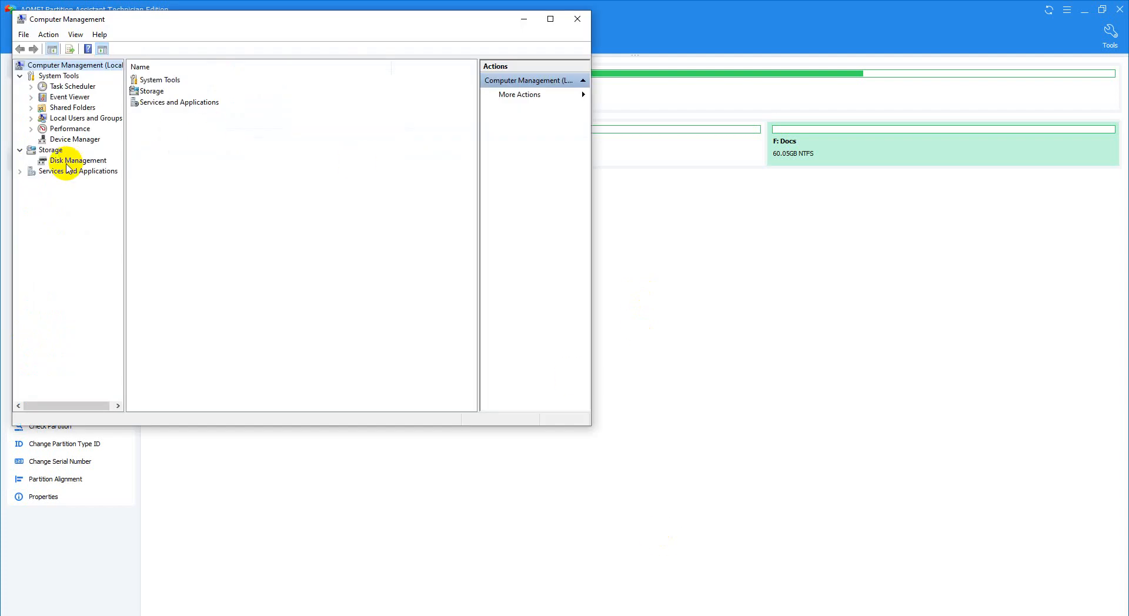
click(67, 168)
drag(264, 20, 424, 30)
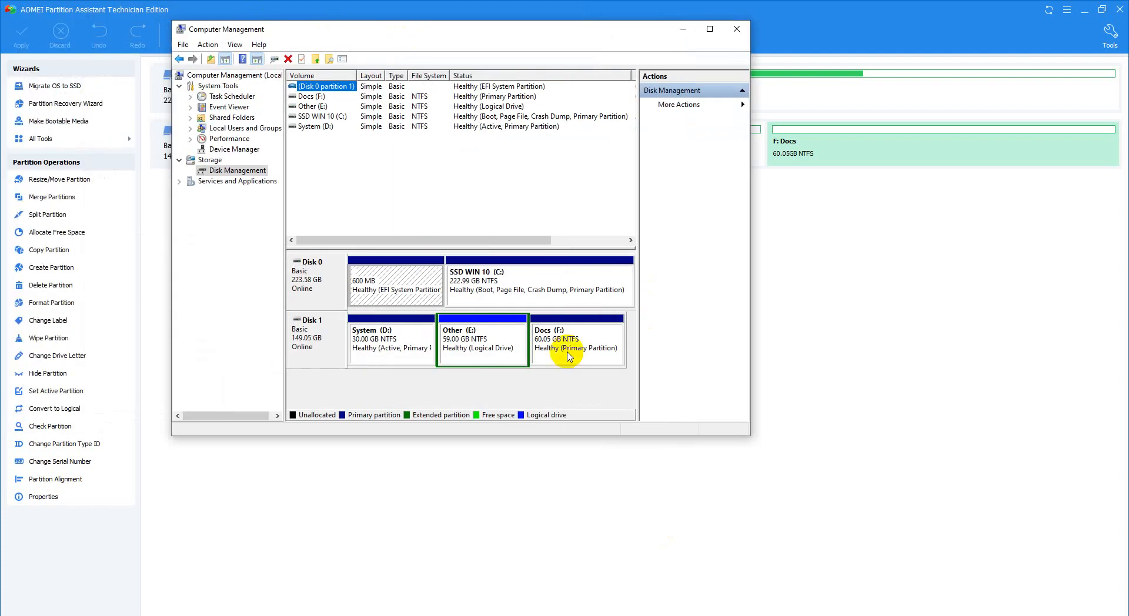
Enlarge the Computer Management window, and inspect the partition types of Docs (F:) and Other (E:) on Disk 1
click(584, 351)
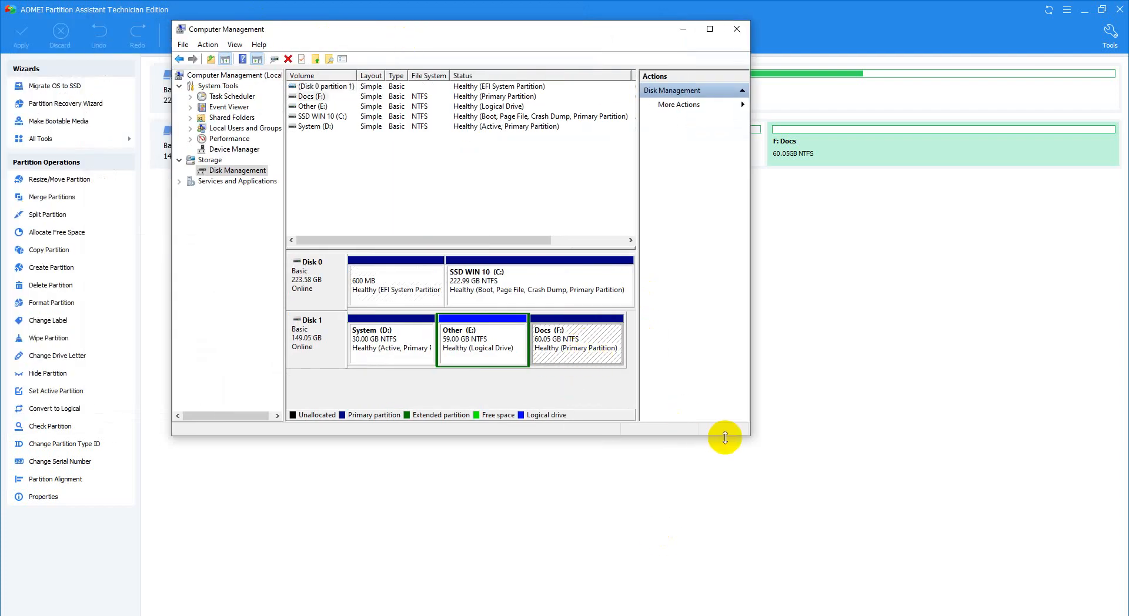
drag(747, 438, 936, 496)
drag(499, 23, 632, 95)
click(637, 412)
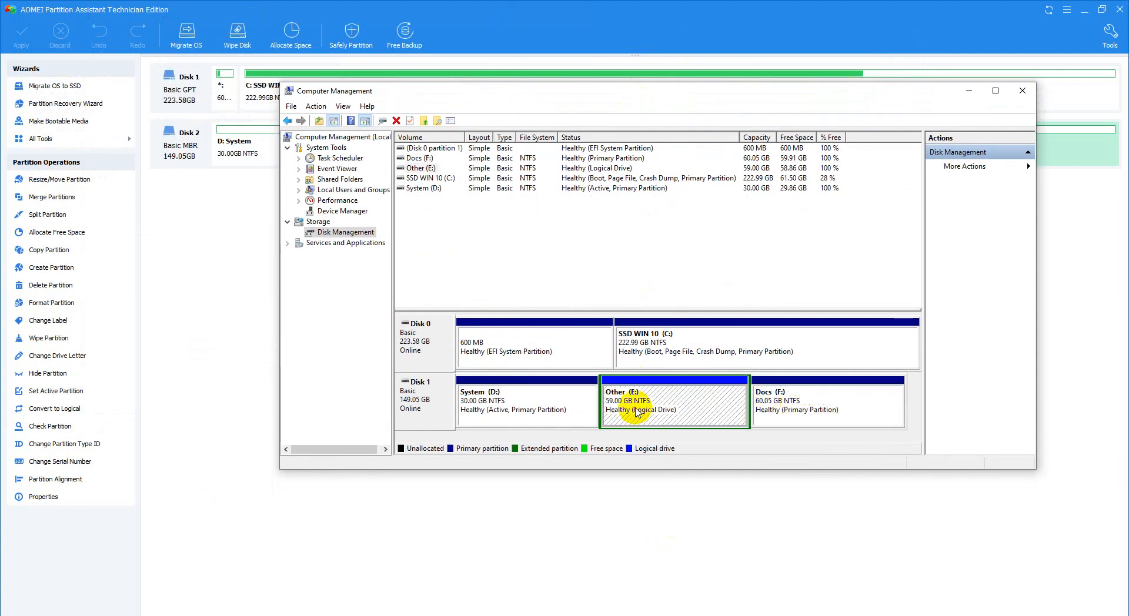
Switch to AOMEI Partition Assistant, and set the logical partition E: Other for conversion to a primary partition
click(231, 351)
right_click(571, 148)
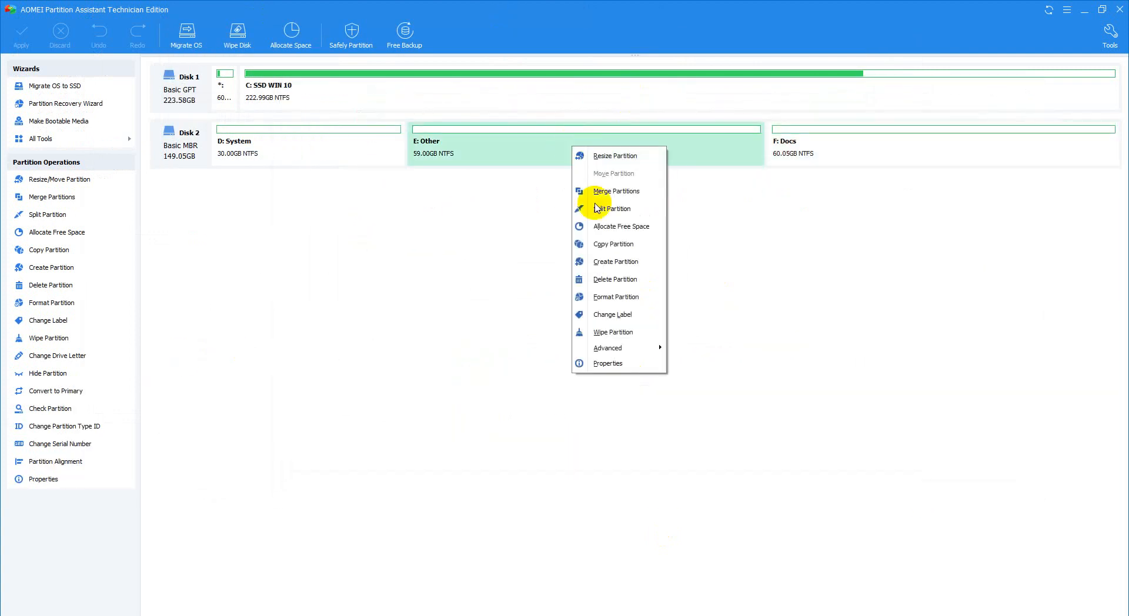
mouse_move(649, 352)
click(676, 420)
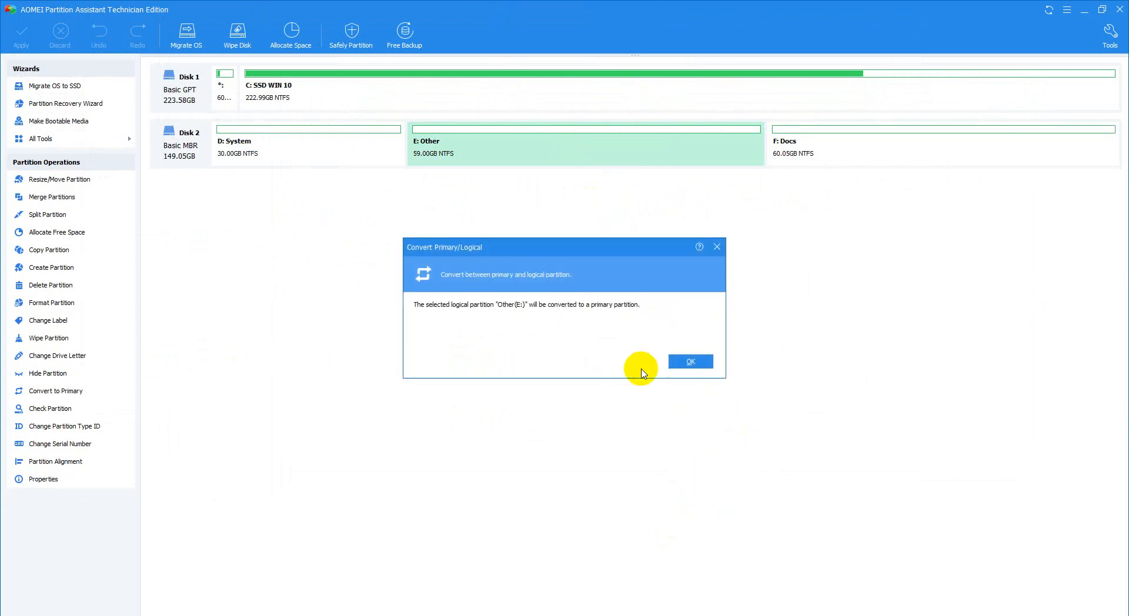
click(687, 362)
Apply the pending conversion of E: Other, and confirm that it should start
click(21, 30)
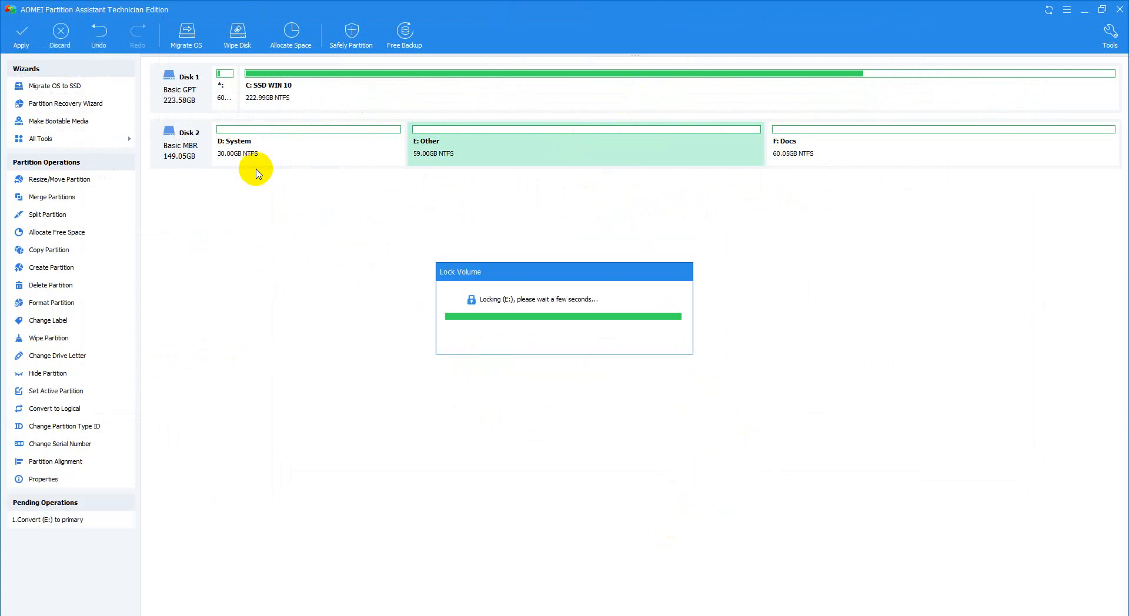
click(722, 442)
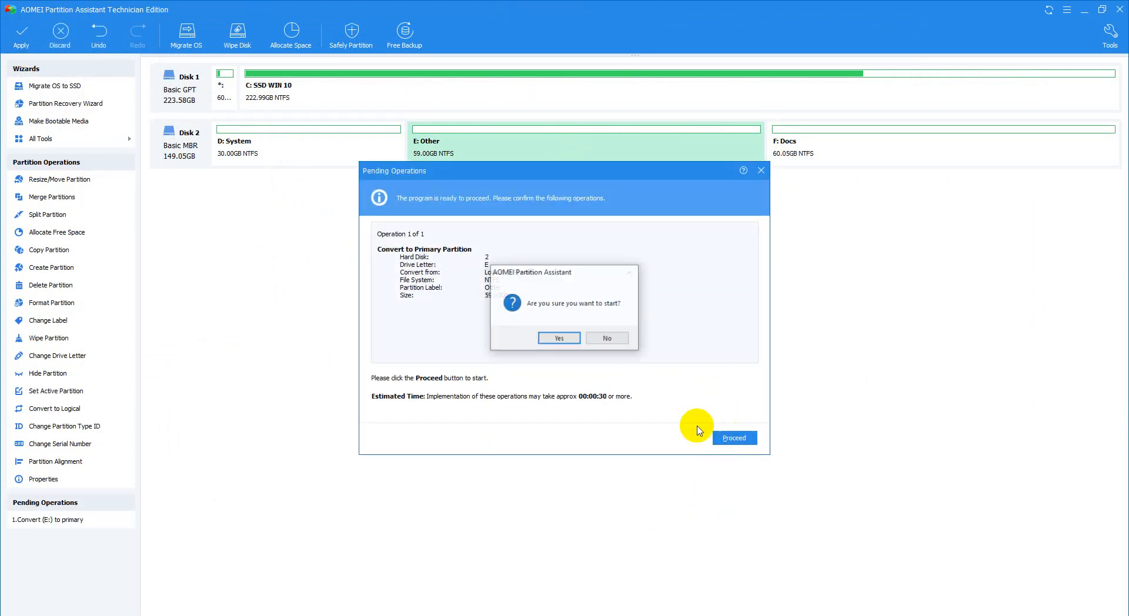
click(557, 335)
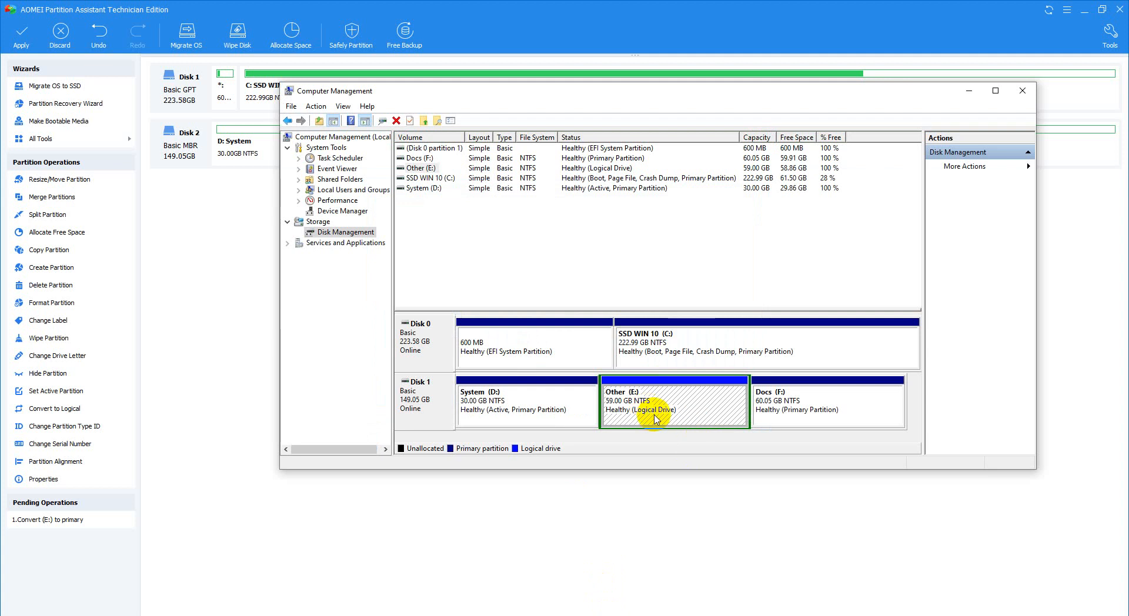
Inspect Docs (F:) and System (D:) on Disk 1 in Disk Management, and return to AOMEI Partition Assistant
click(762, 414)
click(546, 412)
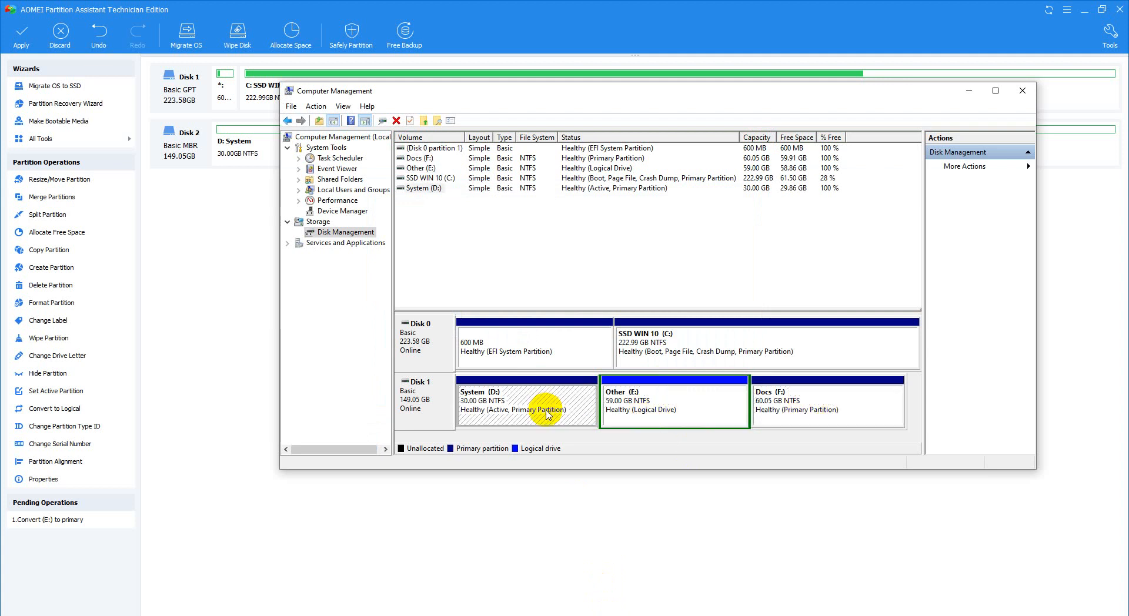
click(714, 337)
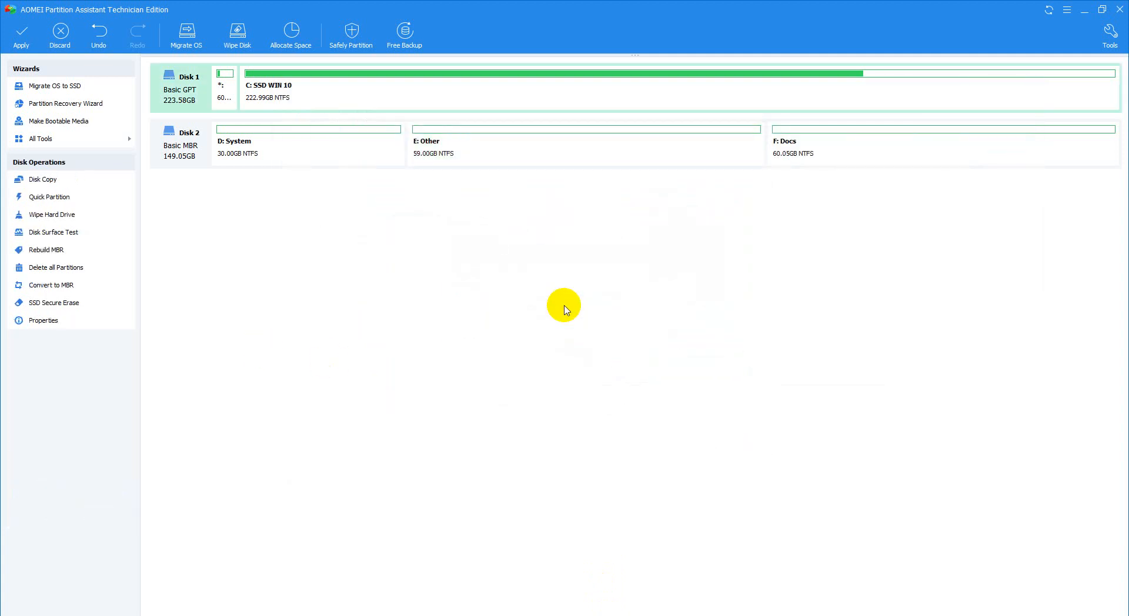
Switch to Computer Management, and check the partition types of the volumes on Disk 1
key(alt+Tab)
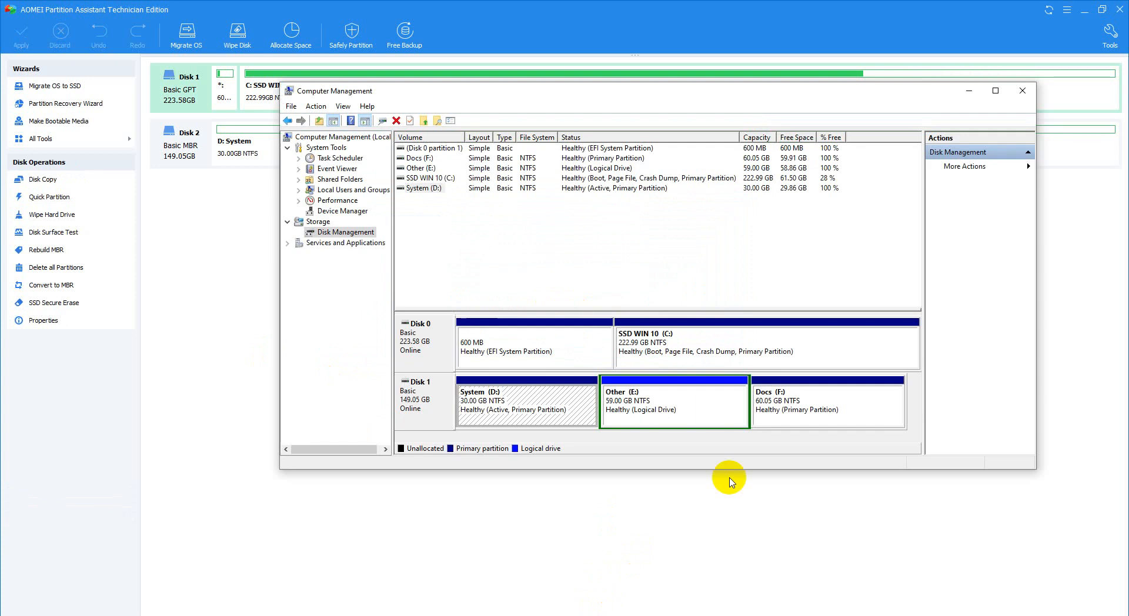
click(789, 412)
click(547, 395)
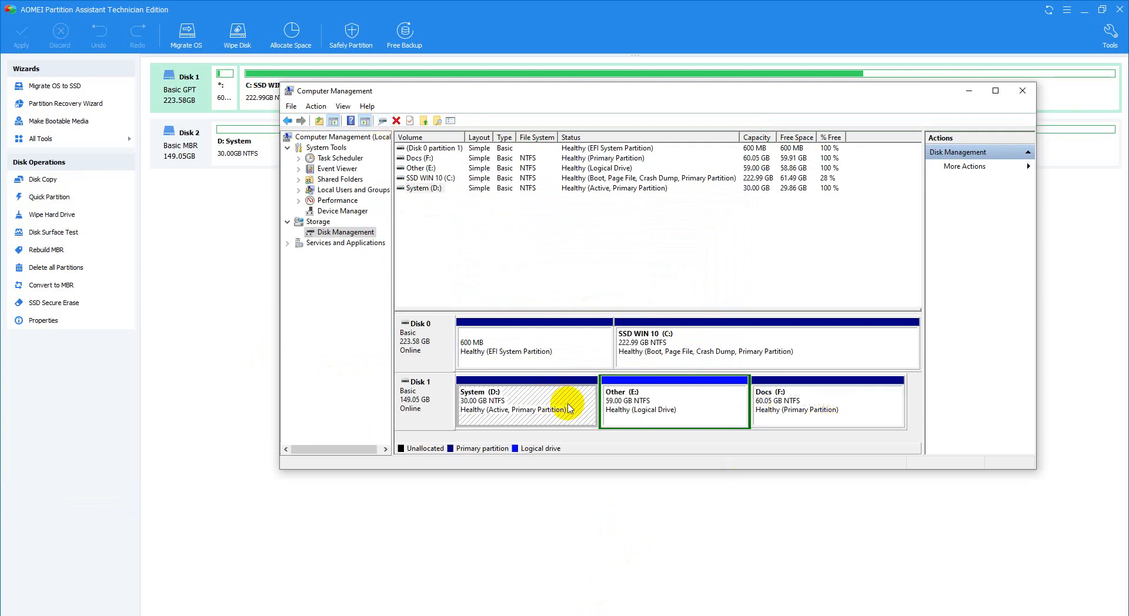
Uninstall the WD-160G disk drive in Device Manager, and confirm the uninstallation
click(351, 212)
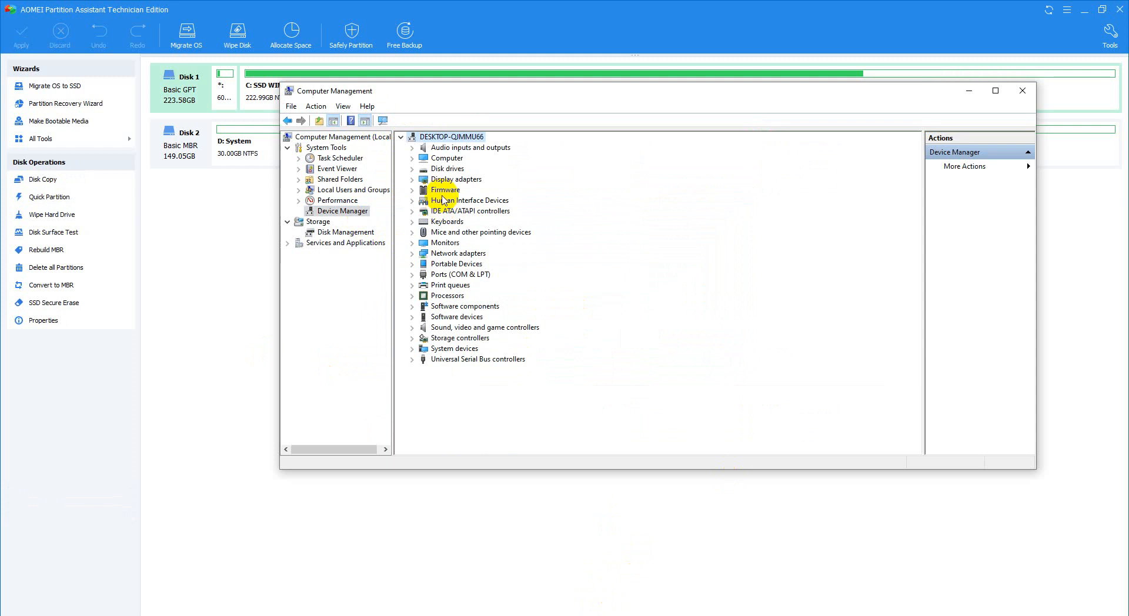
click(413, 169)
click(445, 180)
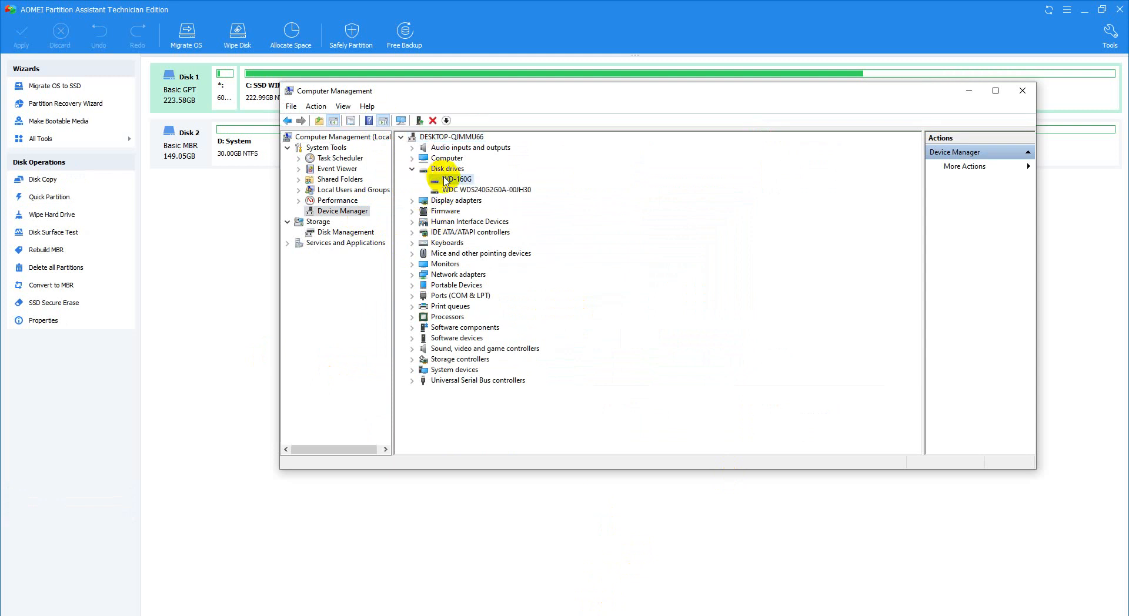
right_click(445, 179)
click(464, 210)
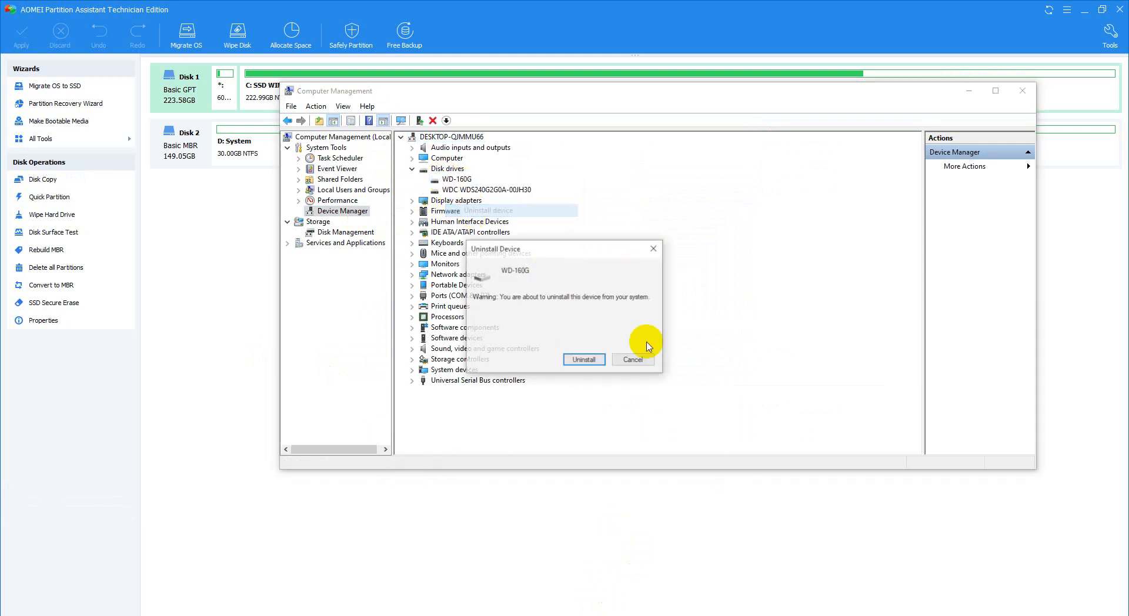
click(585, 360)
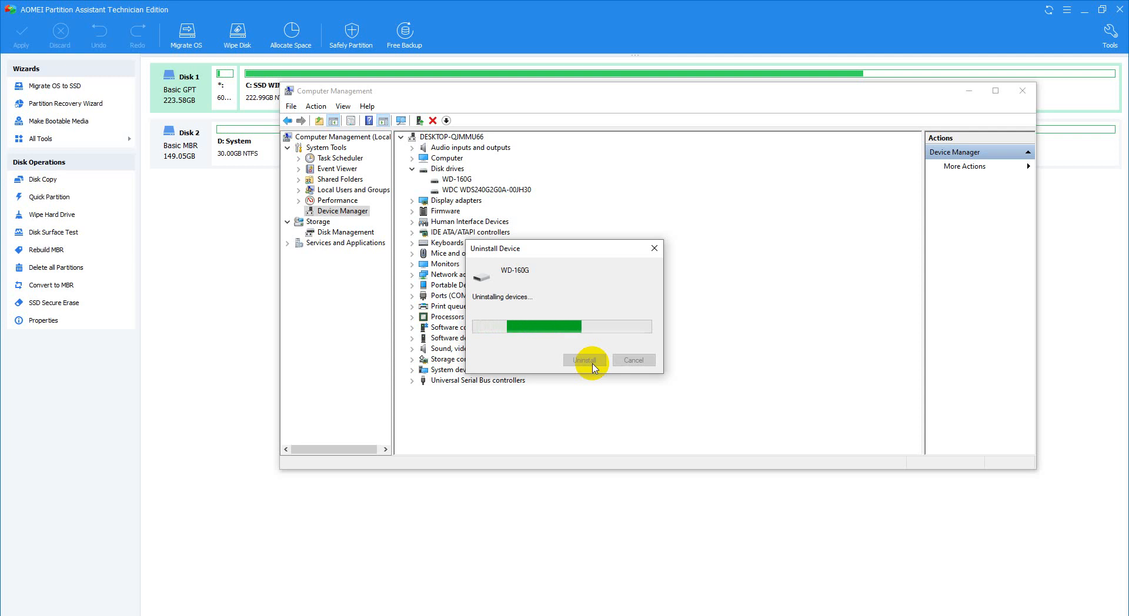
Bring up Task Manager, move it clear of the Device Manager list, and decline the computer restart
click(581, 615)
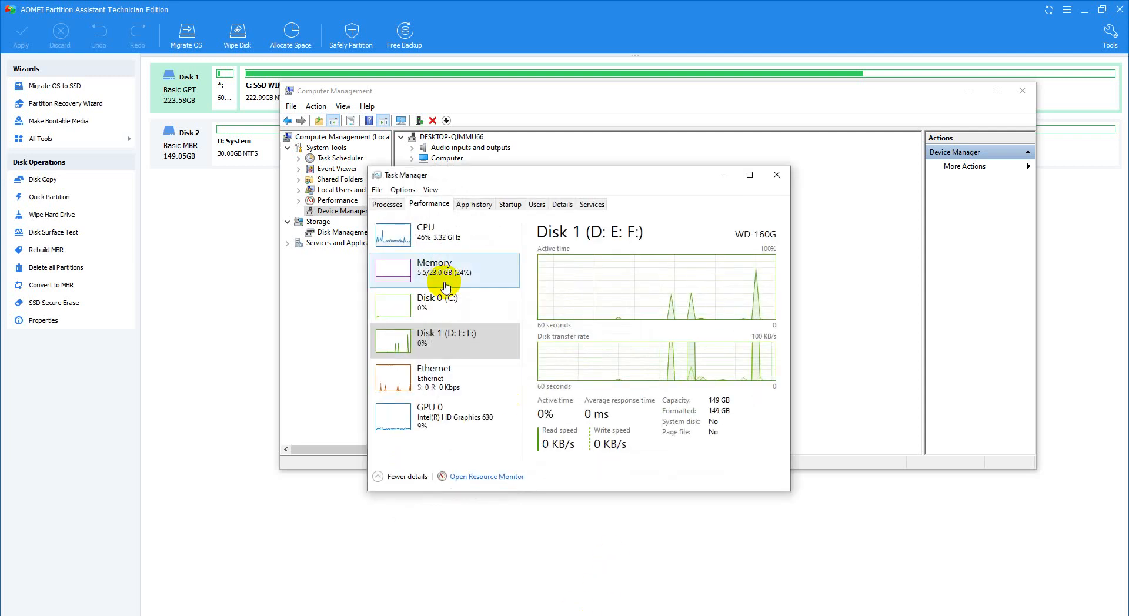
drag(659, 176, 280, 217)
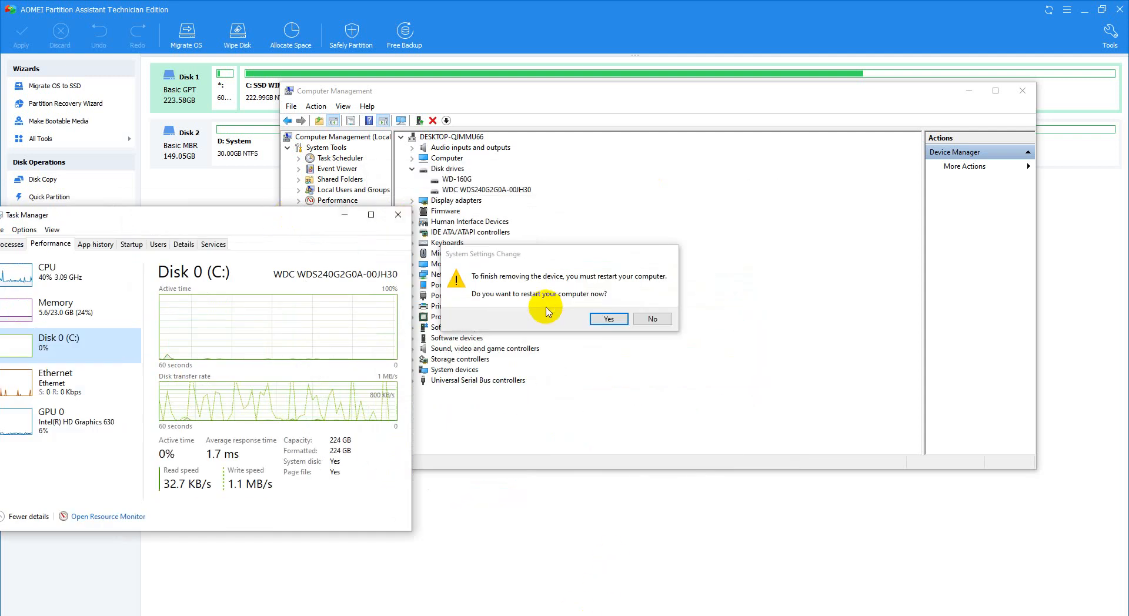
click(653, 319)
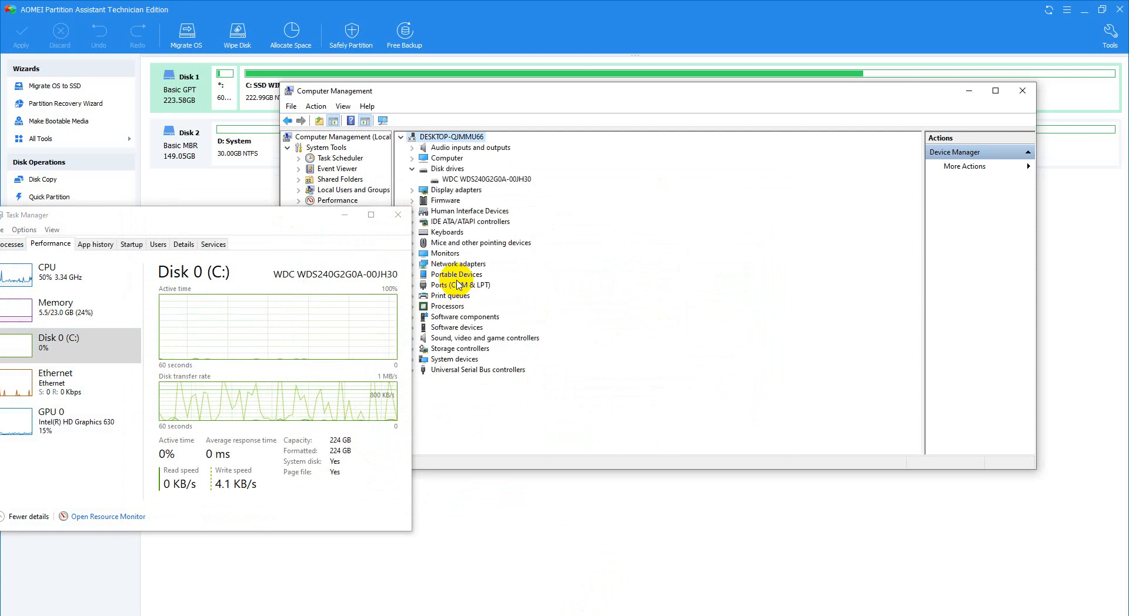
Scan for hardware changes in Device Manager, and show the performance of Disk 1 (D: E: F:) in Task Manager
click(84, 355)
click(379, 118)
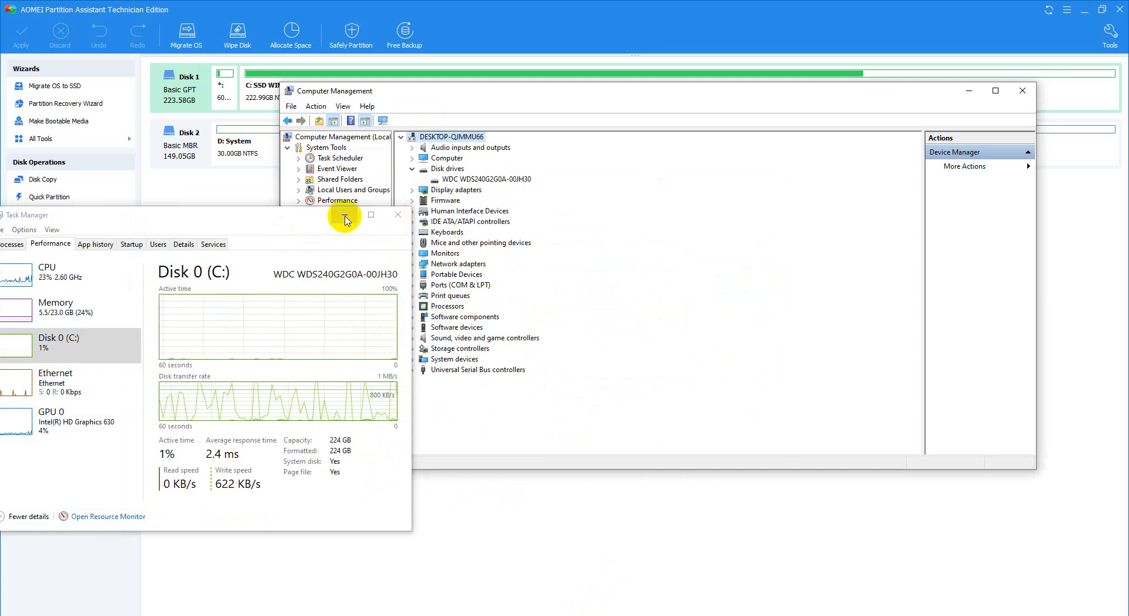
drag(298, 219, 399, 259)
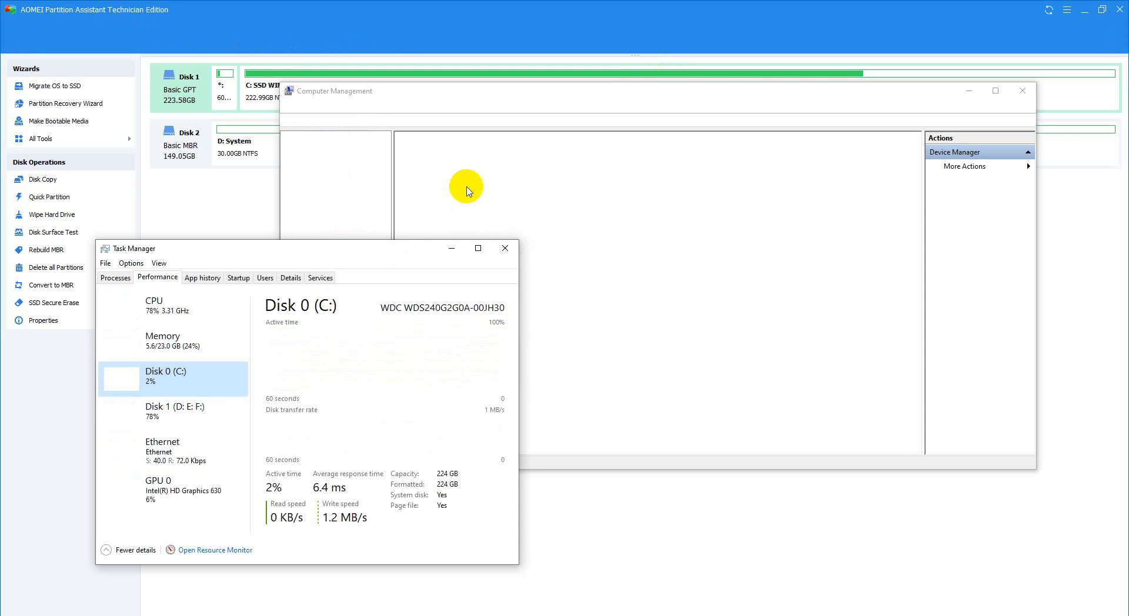
click(206, 406)
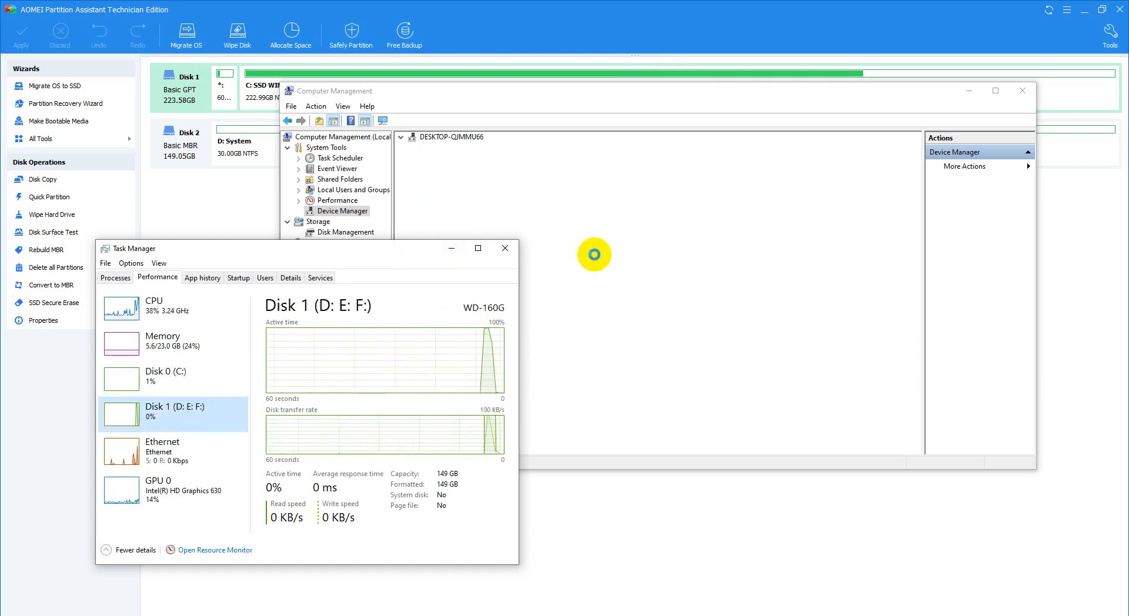
Minimize Task Manager, and inspect the partition type of Other (E:) on Disk 1 in Disk Management
click(452, 248)
click(359, 232)
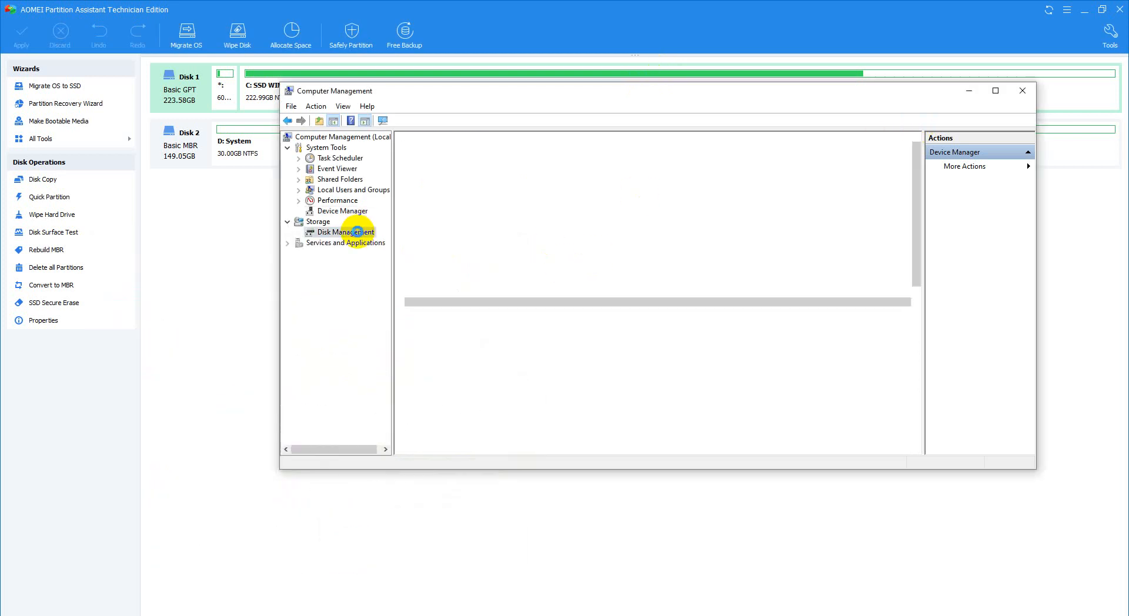
click(683, 409)
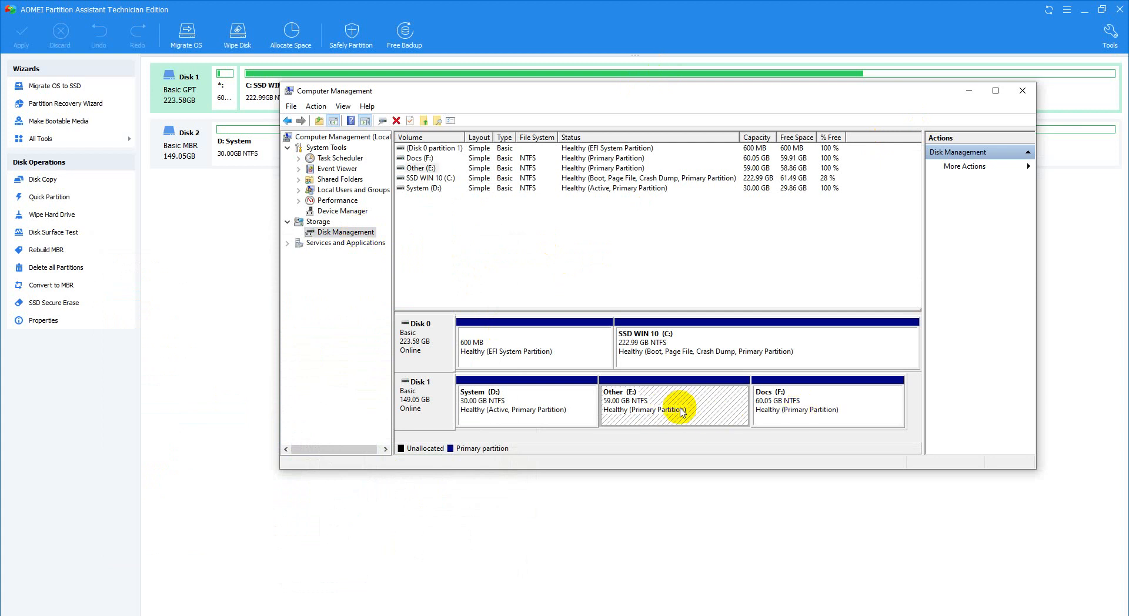
Return to AOMEI Partition Assistant, reload the disk properties, and set the primary partition E: Other for conversion to logical
click(226, 352)
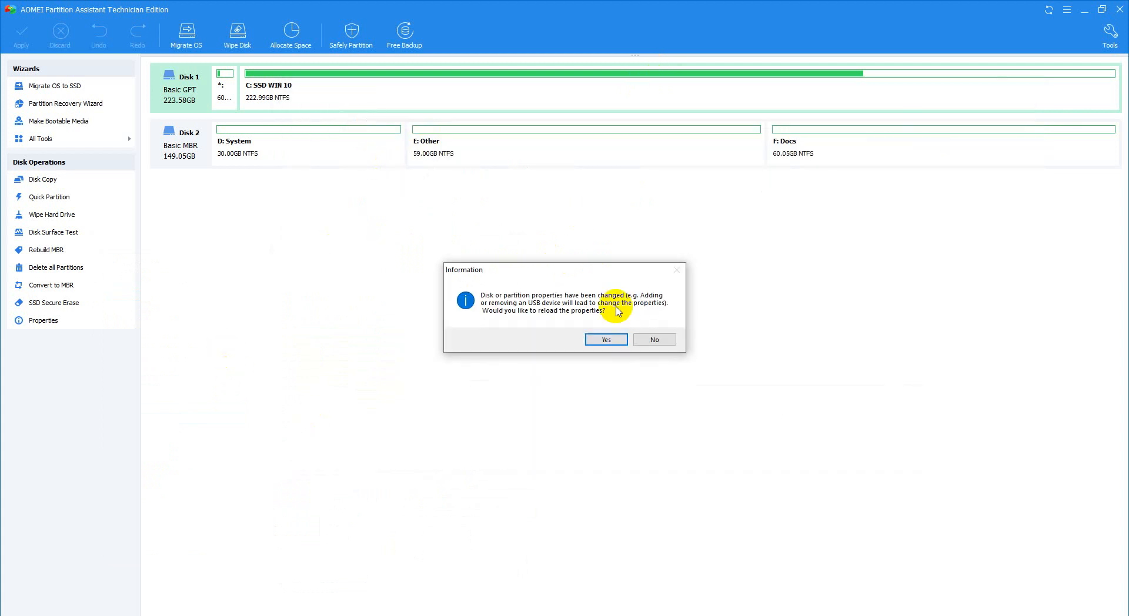
click(618, 341)
click(487, 149)
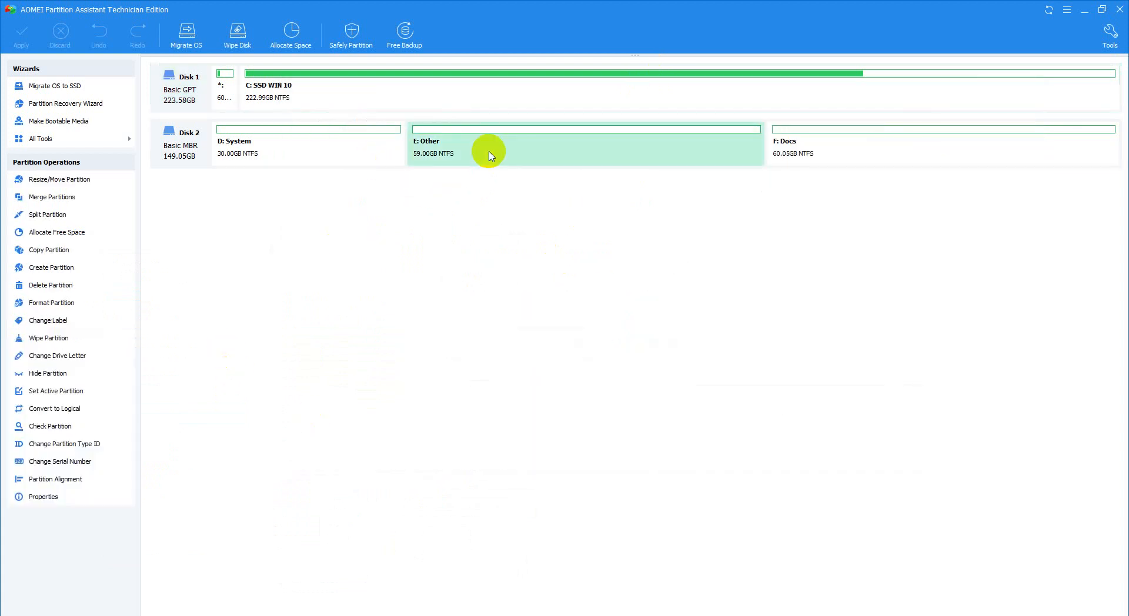
right_click(491, 155)
mouse_move(573, 357)
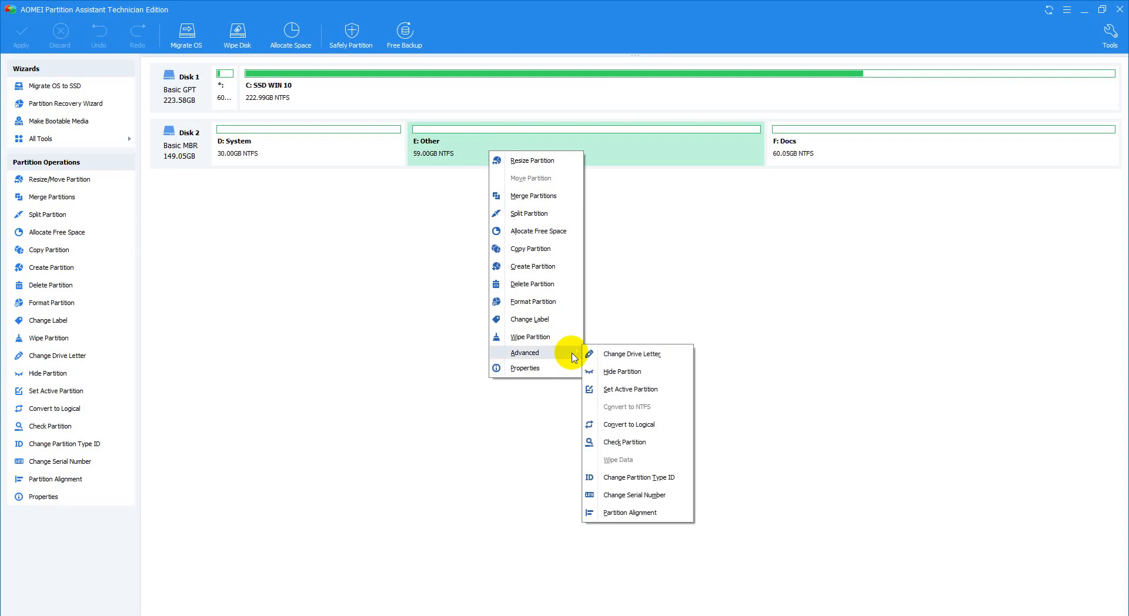
click(638, 424)
click(680, 363)
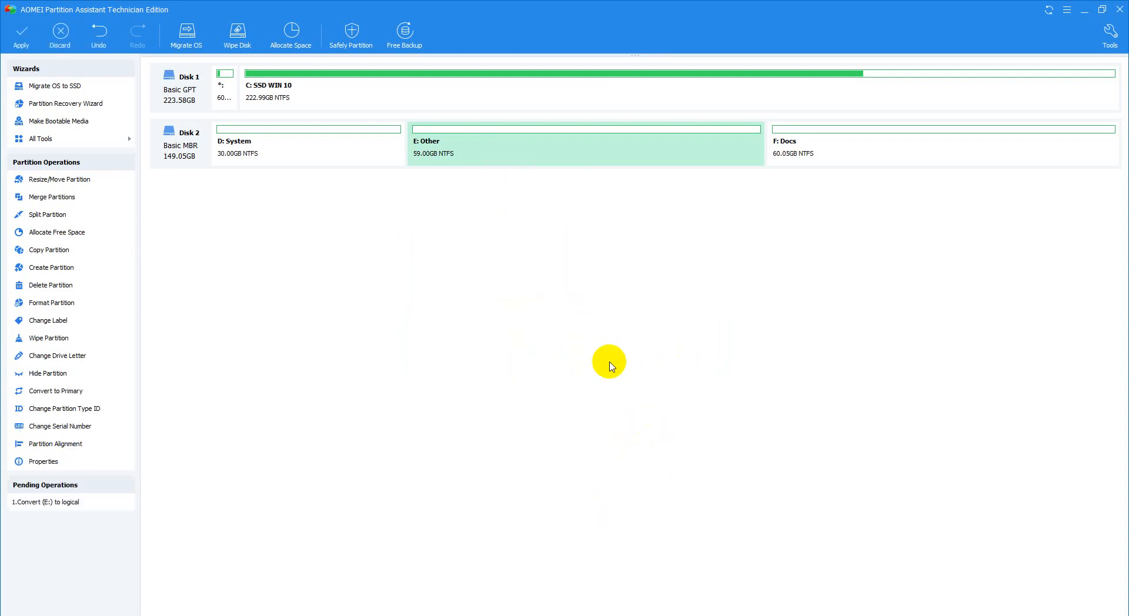
Check Disk 1 in Disk Management, and set the primary partition F: Docs for conversion to logical in AOMEI Partition Assistant
click(602, 615)
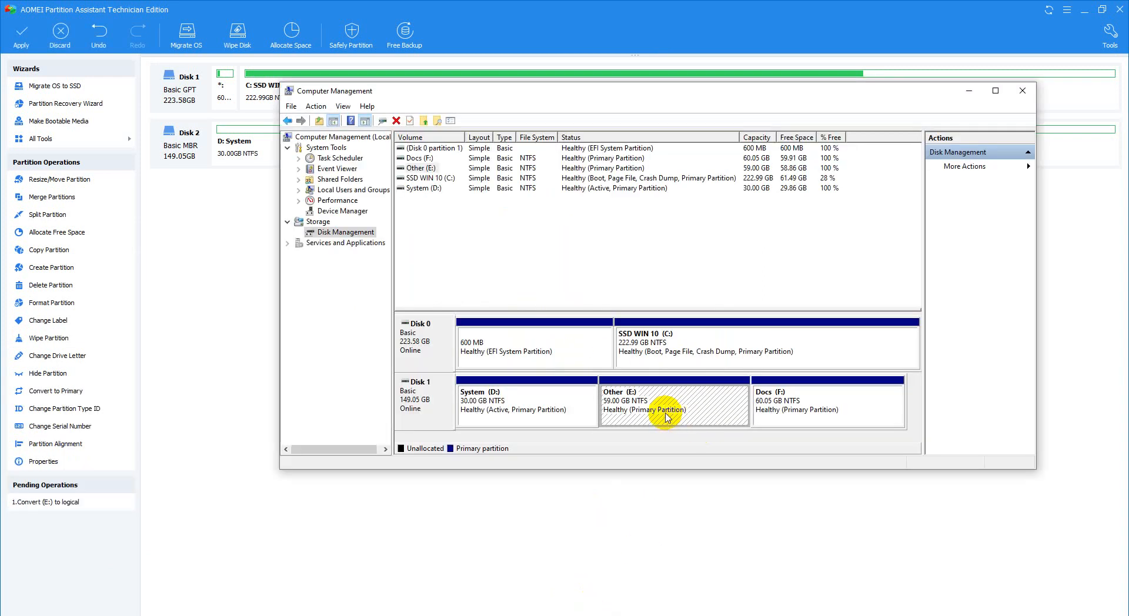
click(266, 316)
right_click(819, 155)
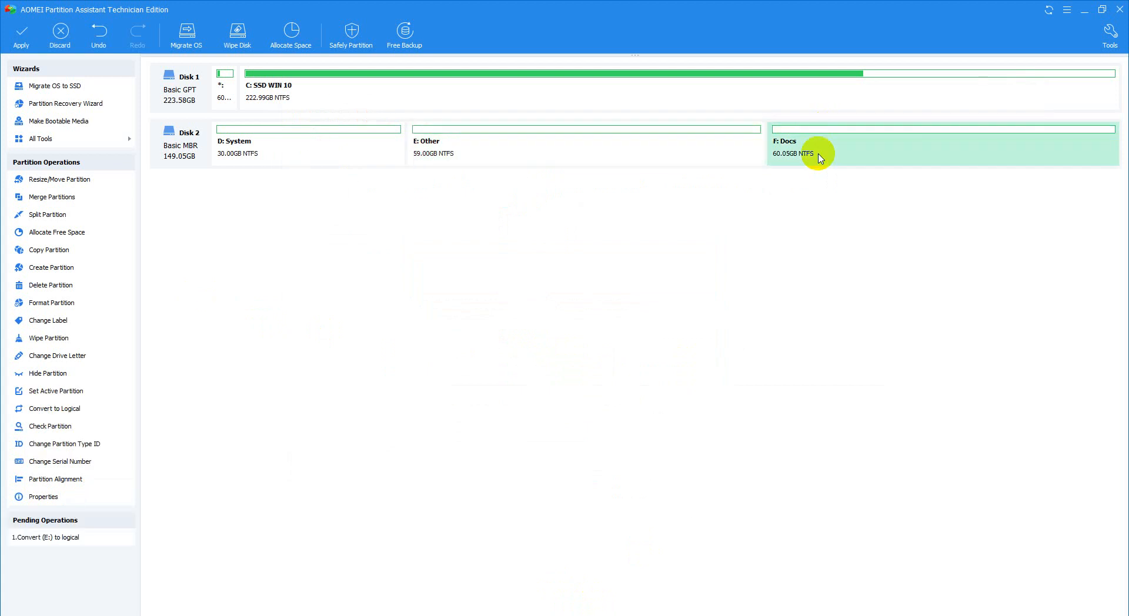
mouse_move(852, 355)
click(972, 424)
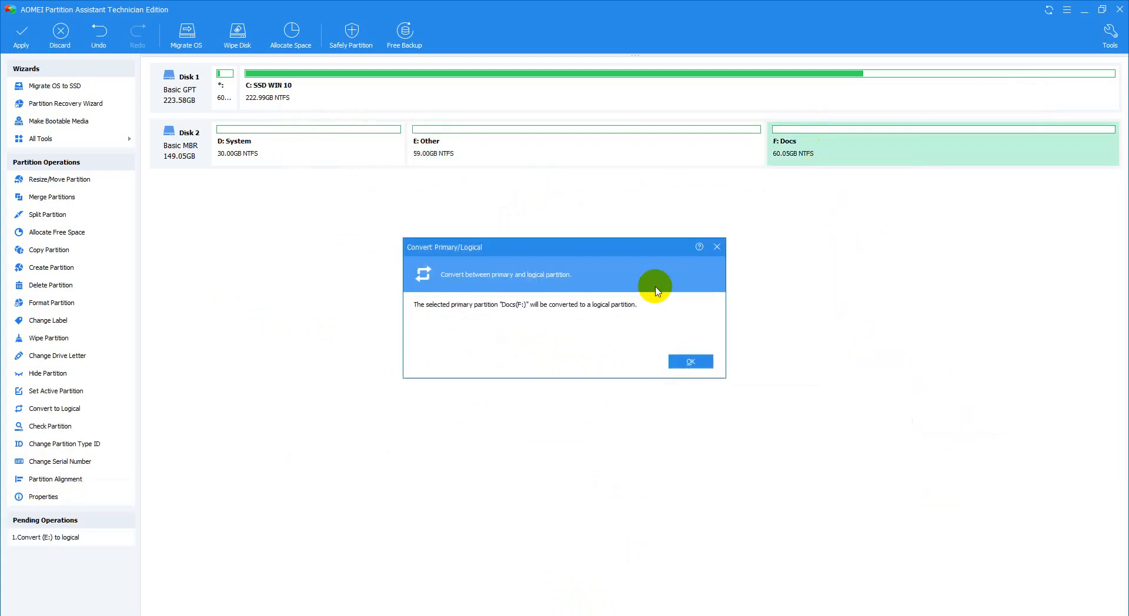
click(681, 363)
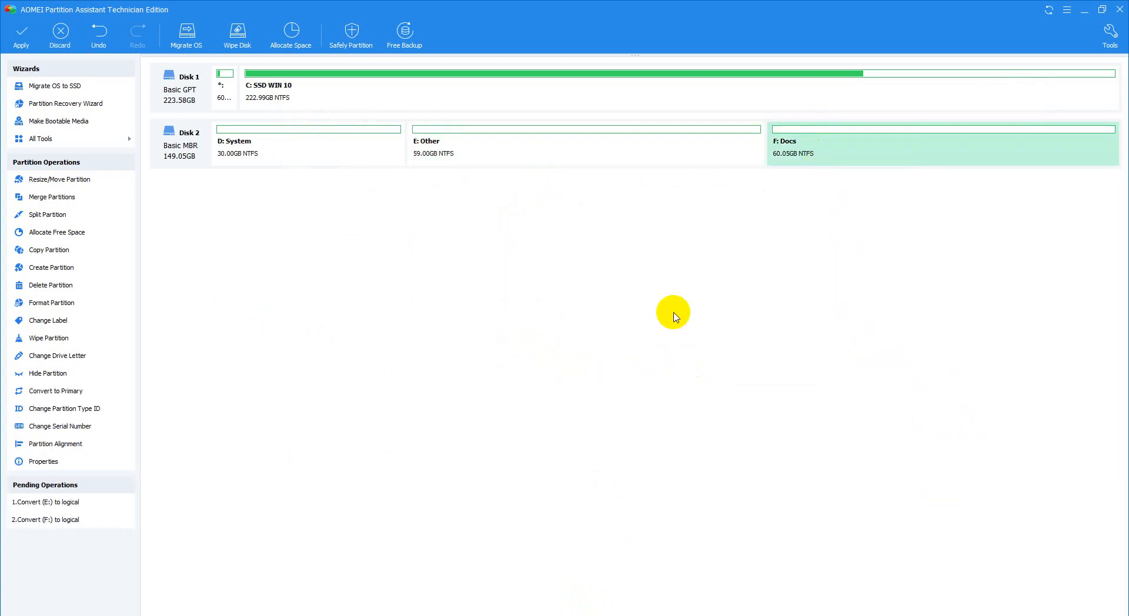
Review the two pending conversions of E: and F: from primary to logical, apply them, and acknowledge the completion
click(21, 35)
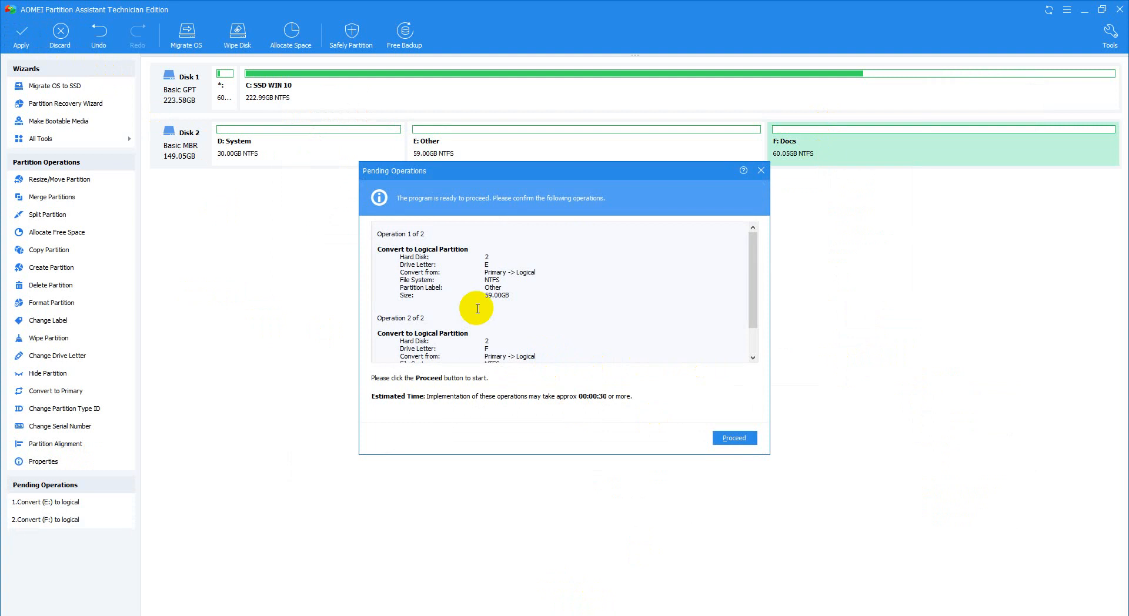
drag(487, 272, 565, 269)
scroll(564, 270, down, 2)
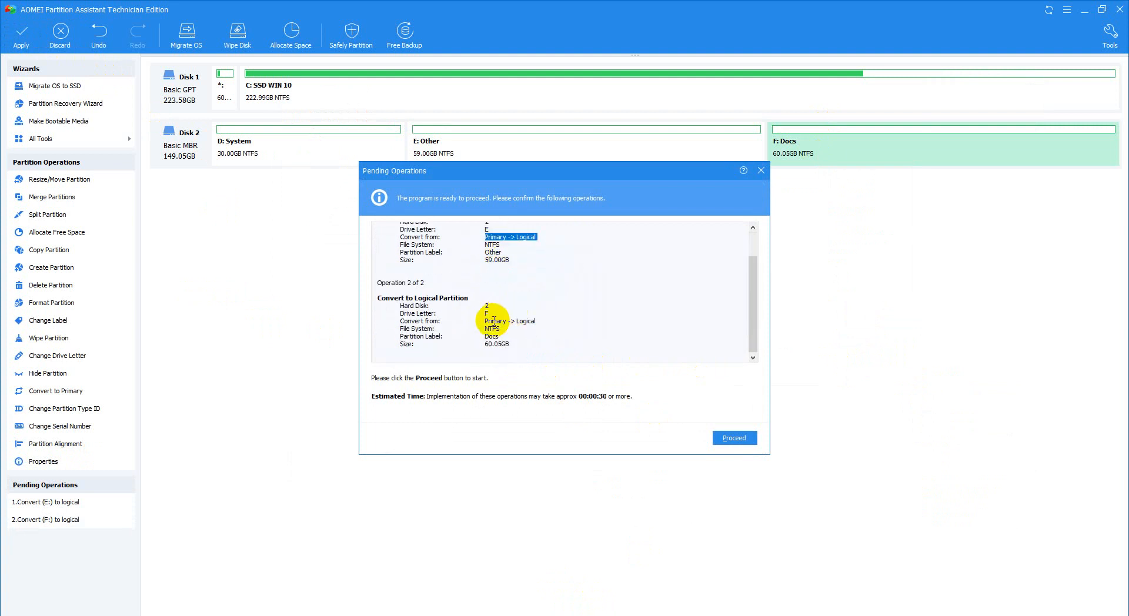
click(734, 438)
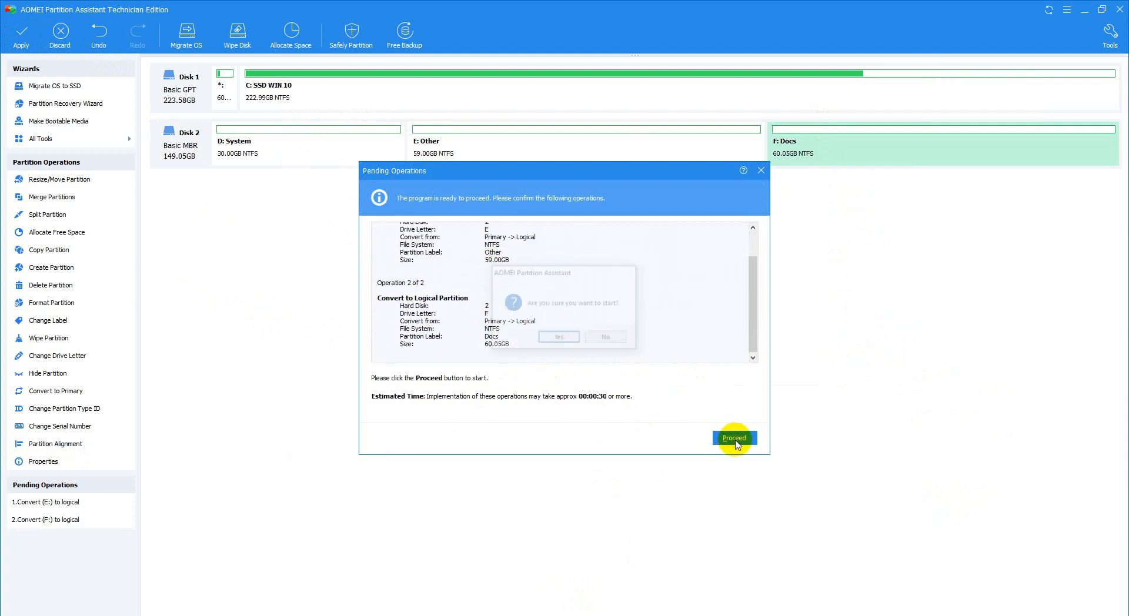
click(544, 339)
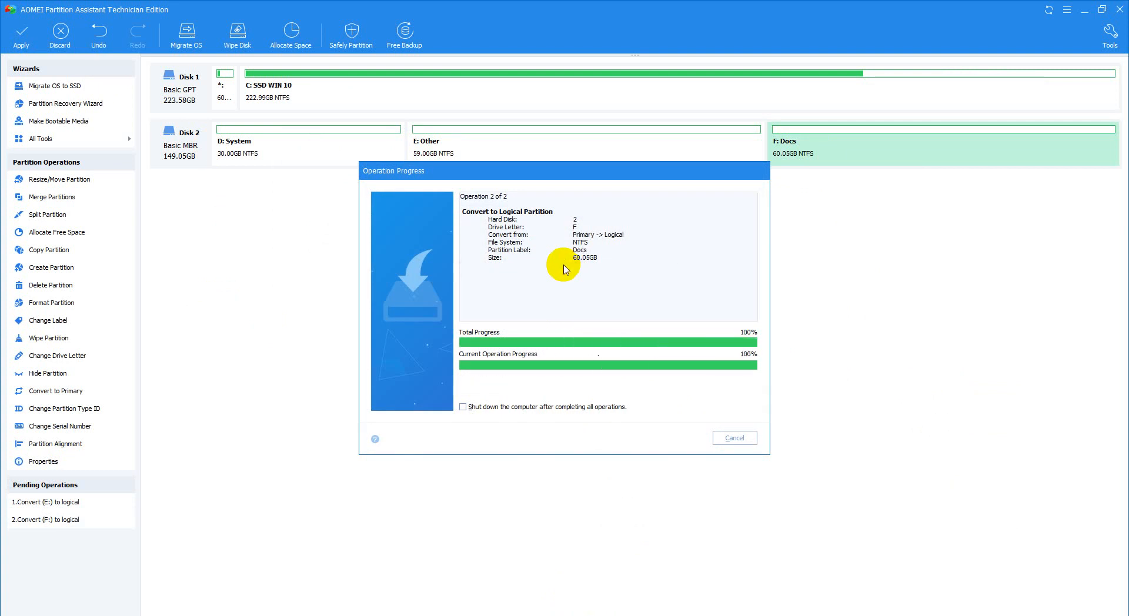
click(643, 339)
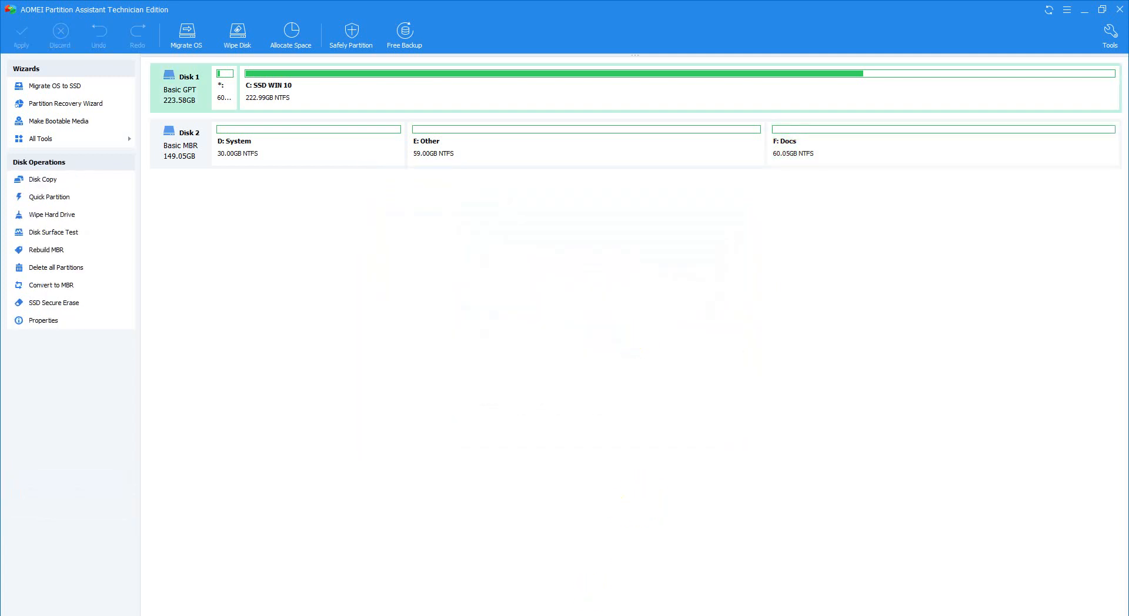
Switch to Computer Management, and uninstall the WD-160G disk drive in Device Manager
click(617, 615)
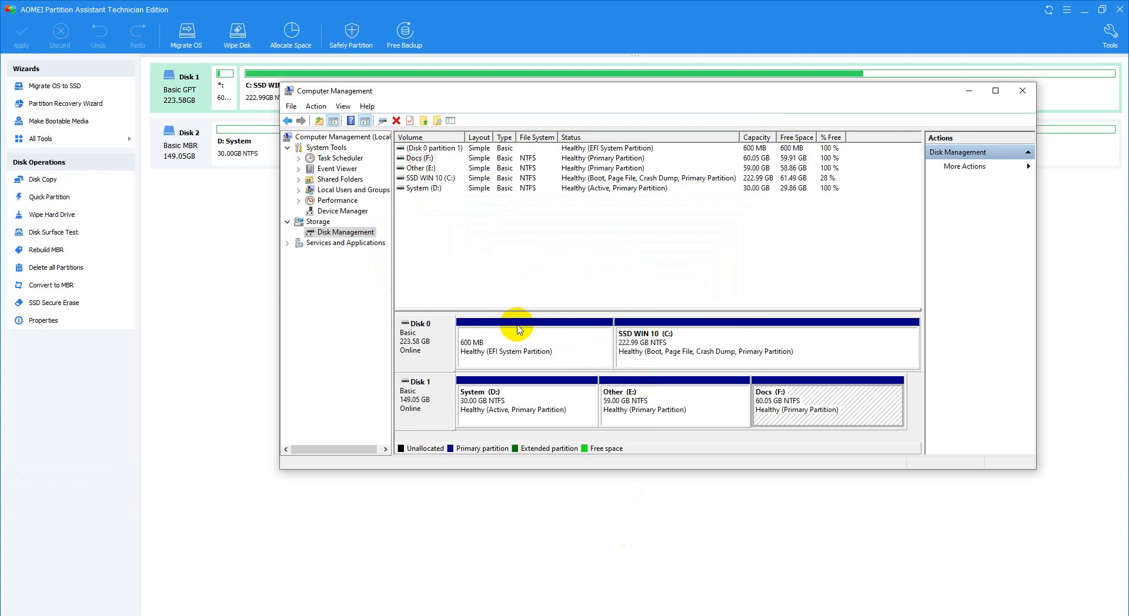
click(353, 212)
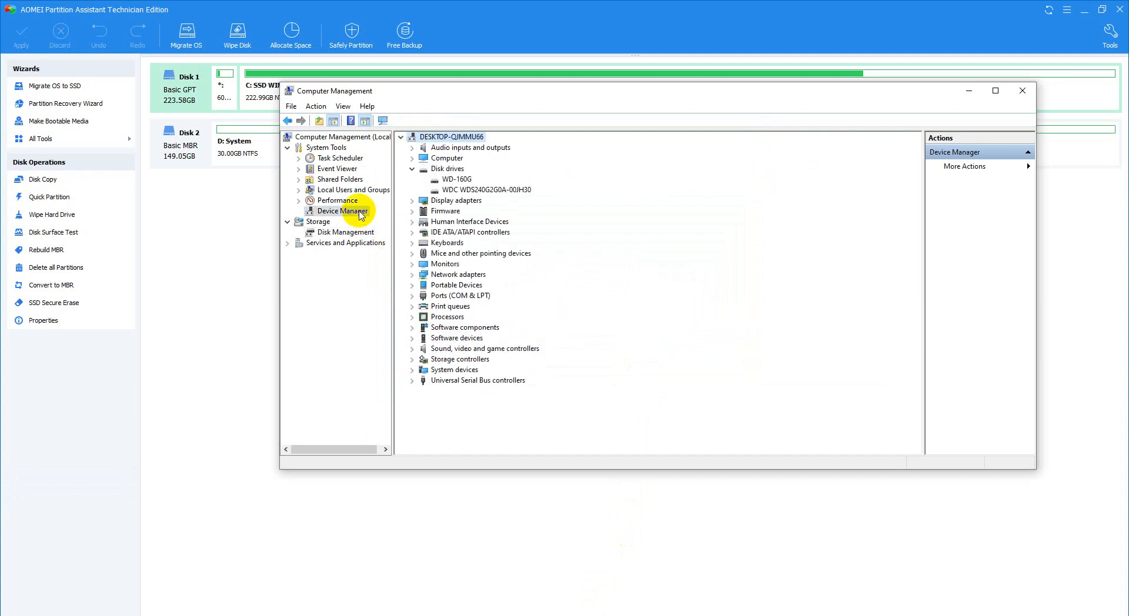
right_click(450, 179)
click(461, 216)
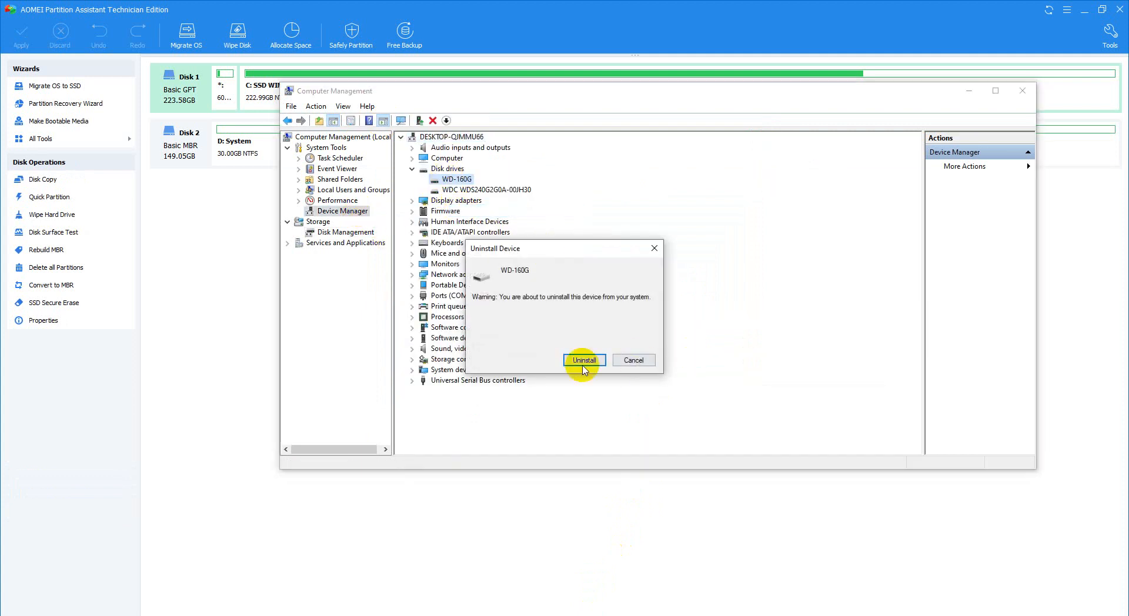
click(585, 361)
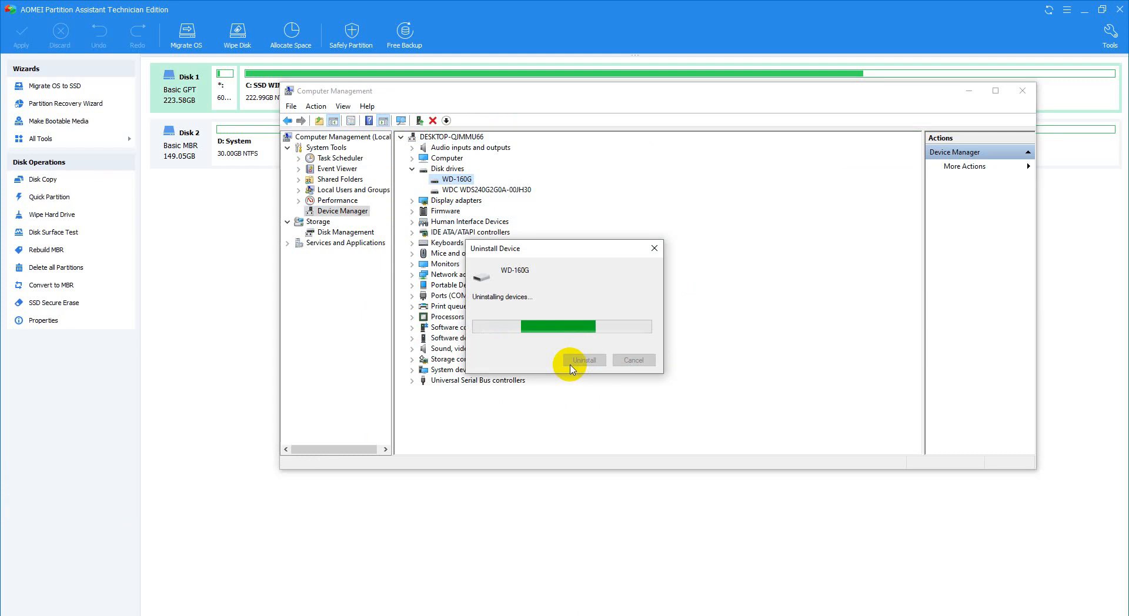
Bring up Task Manager, move it aside, and decline restarting the computer after the WD-160G removal
click(588, 615)
drag(319, 254, 229, 253)
click(666, 318)
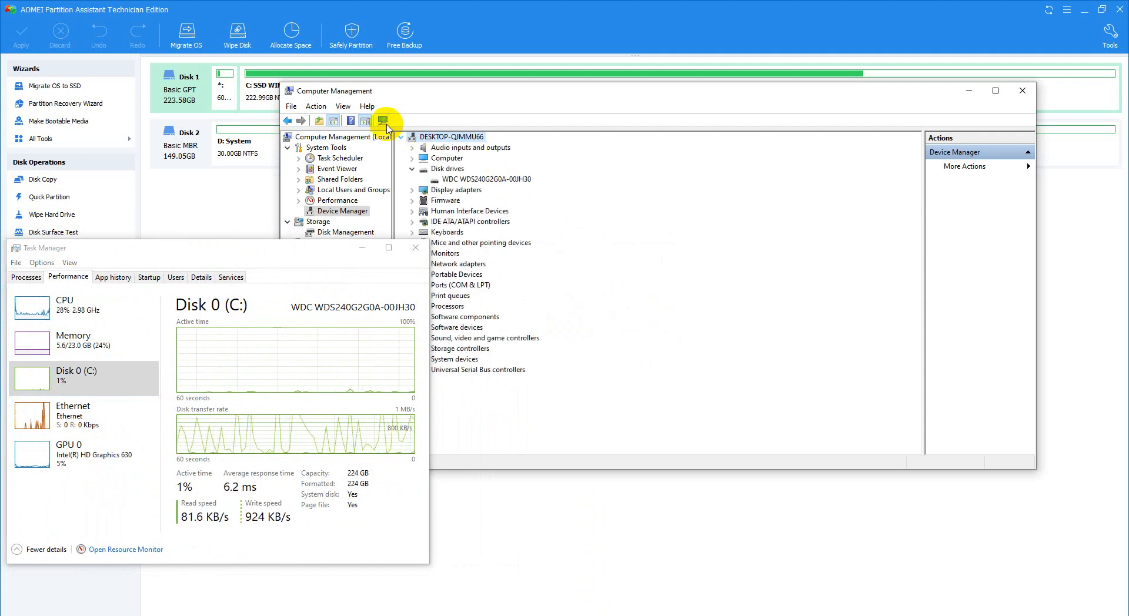
Scan for hardware changes on the disk drives in Device Manager to detect the removed drive again
click(383, 121)
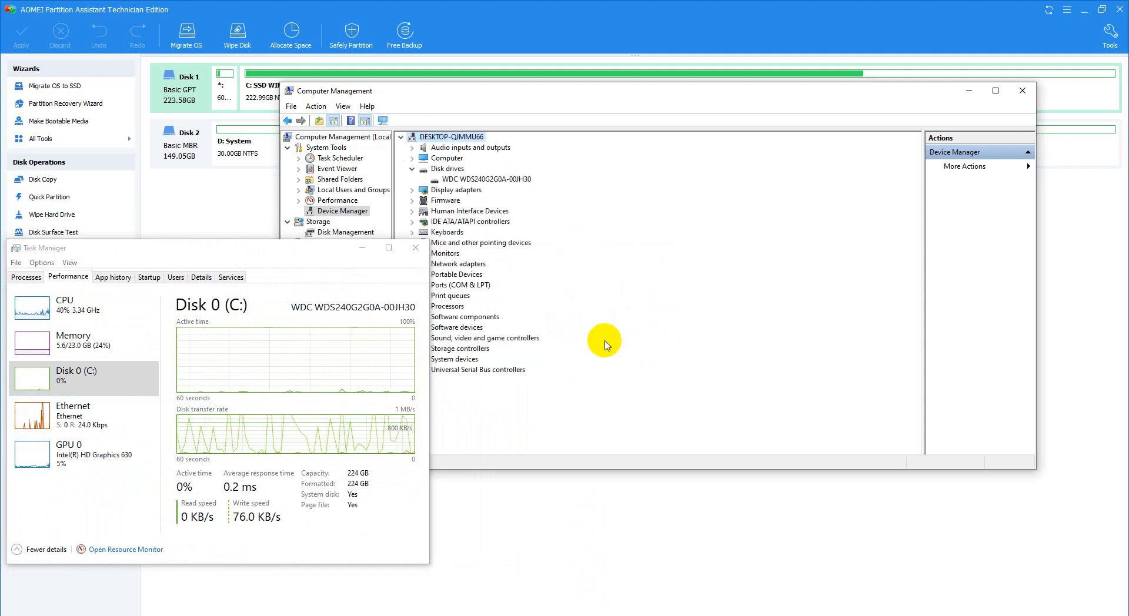
right_click(447, 170)
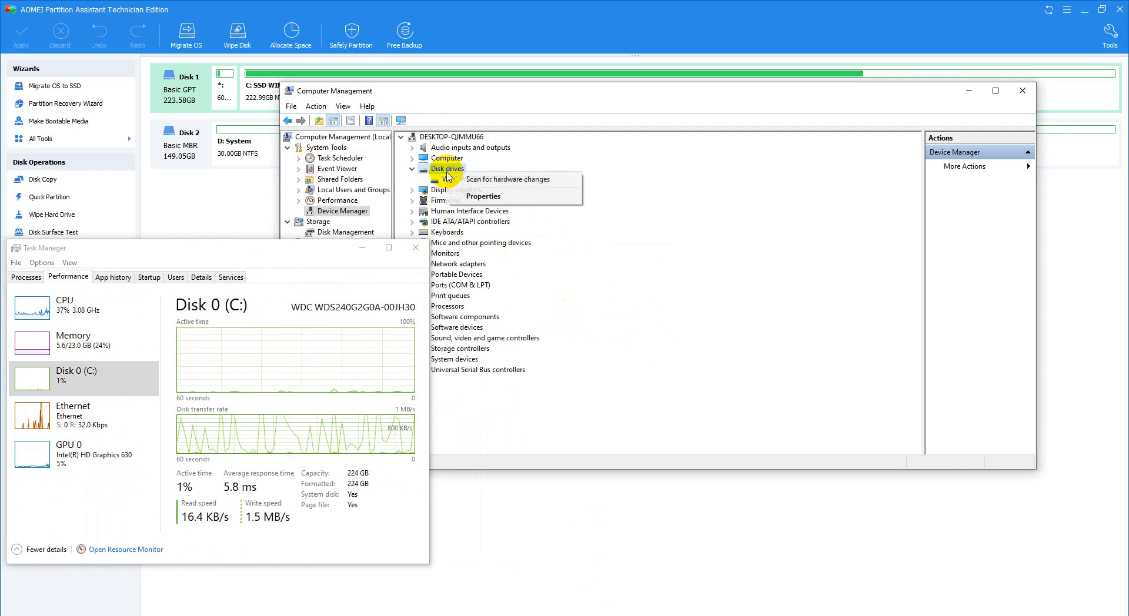
click(453, 179)
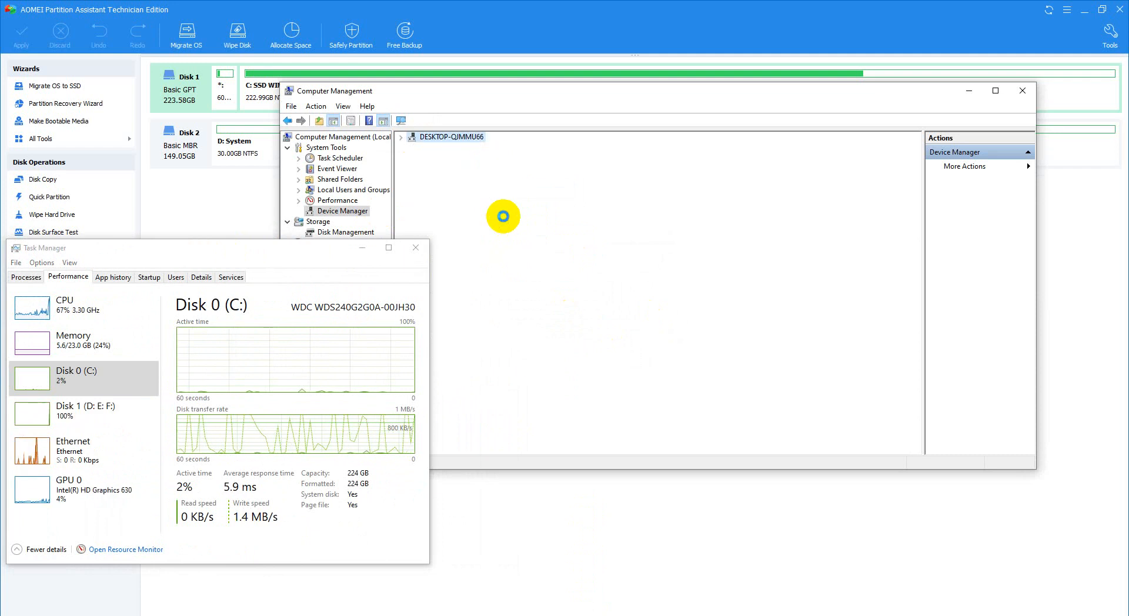
Move Computer Management aside, show Disk Management, and inspect the Other (E:) and Docs (F:) partitions on Disk 1
drag(488, 98, 583, 97)
click(440, 232)
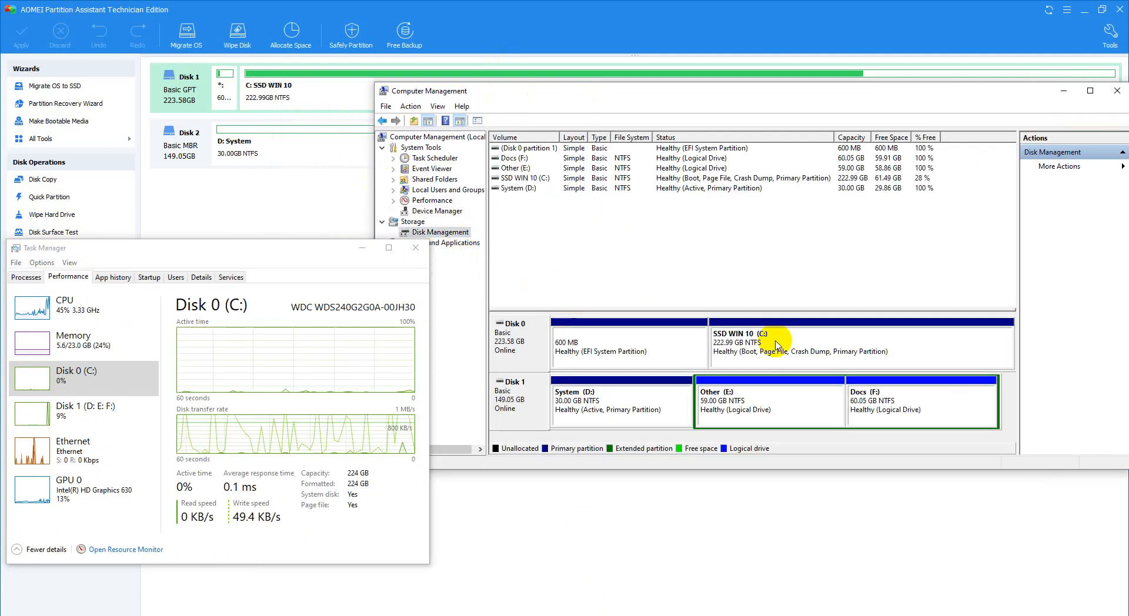
click(749, 412)
click(917, 402)
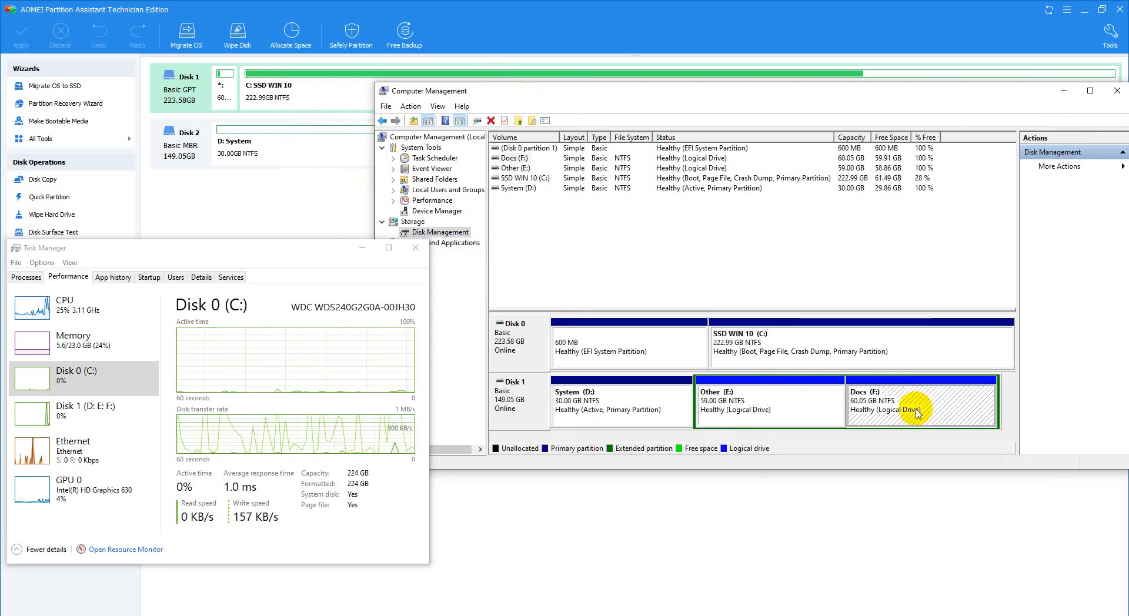
click(749, 418)
click(872, 414)
Switch to AOMEI Partition Assistant, decline reloading the disk properties, and minimize Task Manager
click(304, 213)
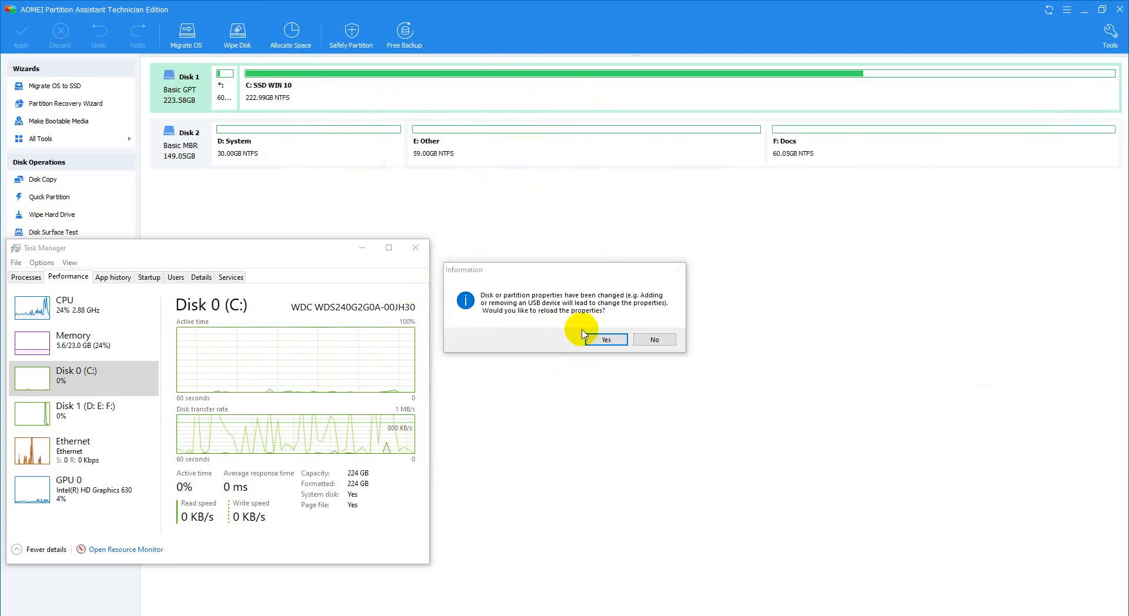
click(647, 339)
click(362, 254)
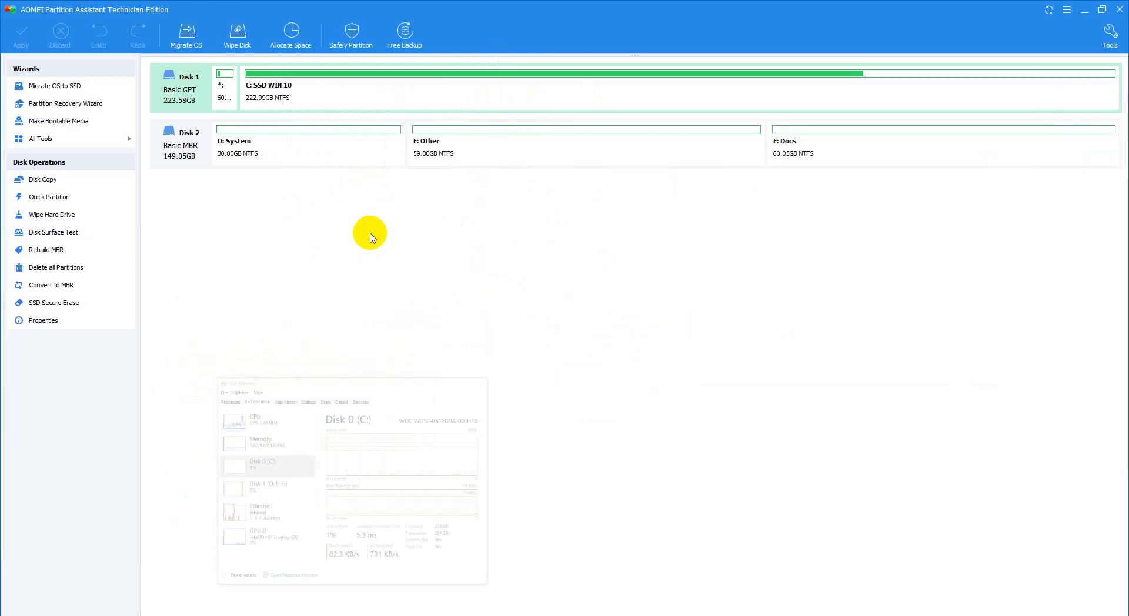
Look through the partitions on Disk 2 and view the advanced operations offered for E: Other
click(336, 152)
click(565, 144)
click(788, 154)
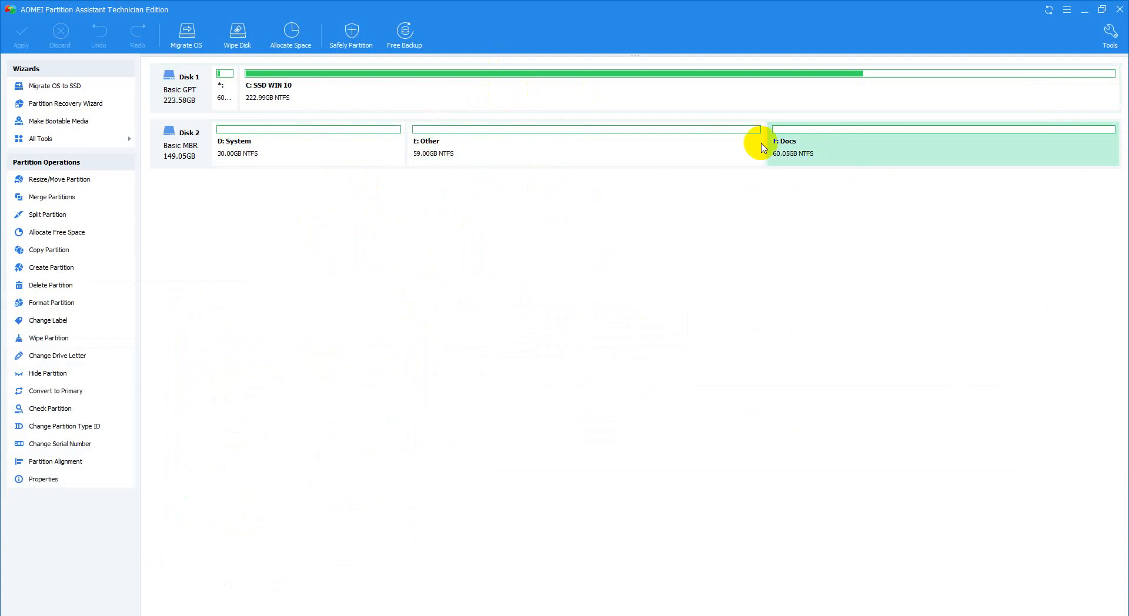
right_click(763, 143)
mouse_move(815, 349)
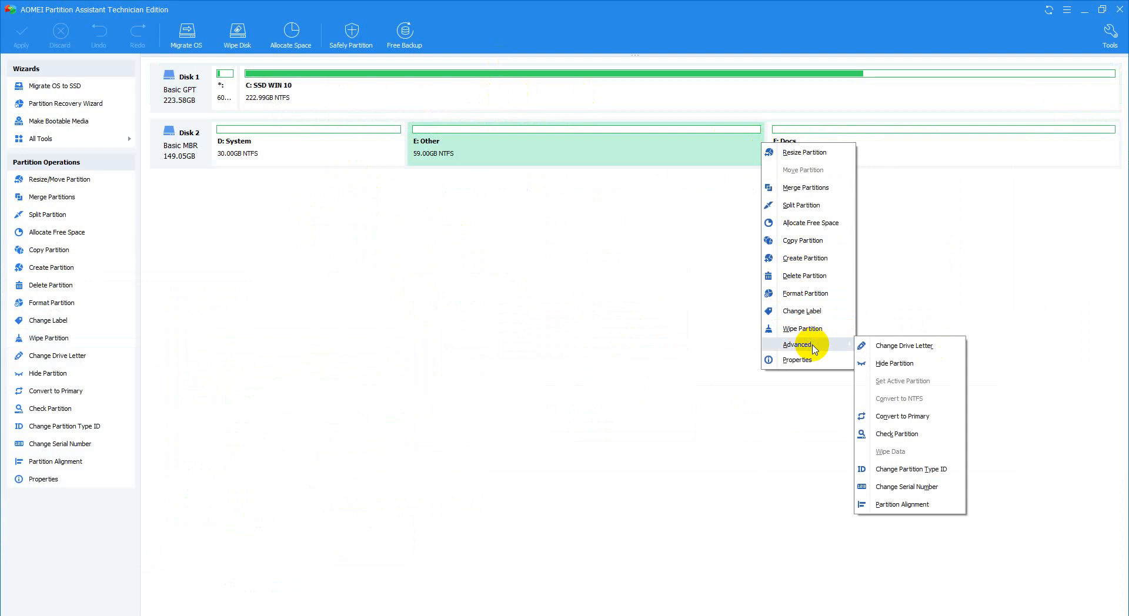
click(619, 389)
click(176, 148)
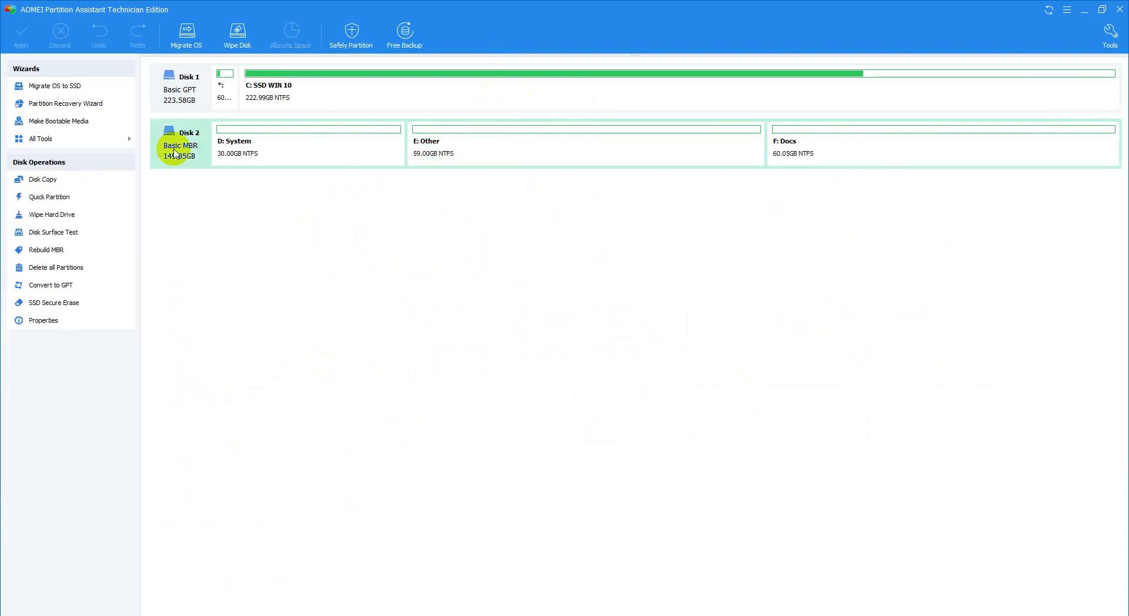
Switch to Disk Management, check Disk 1's partition style in its volume properties, and close the properties
click(688, 615)
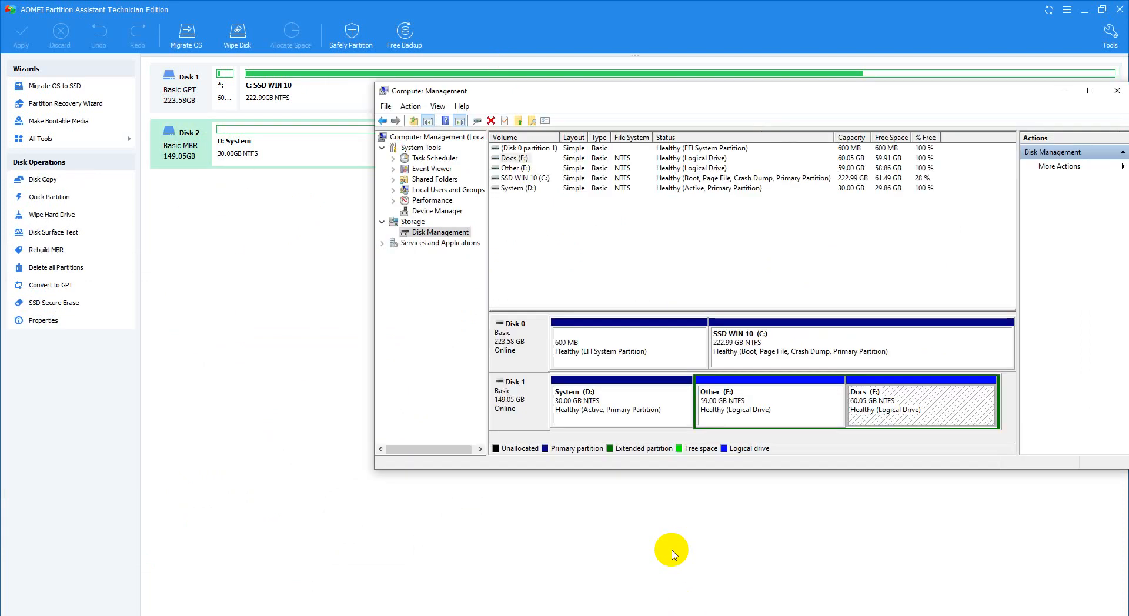
right_click(518, 401)
click(558, 511)
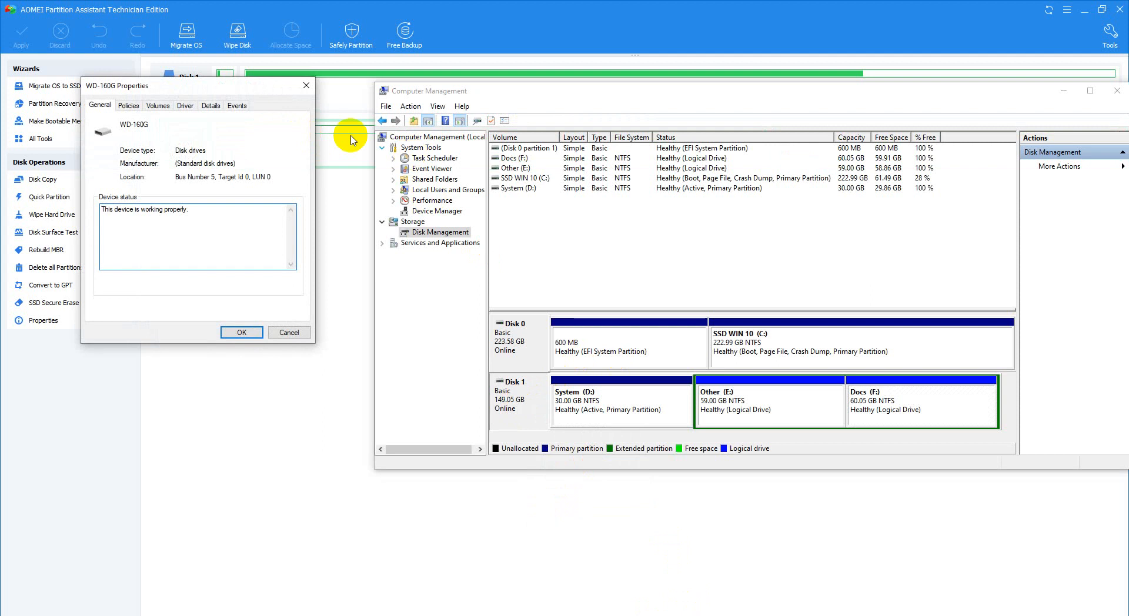
click(166, 108)
drag(171, 86, 698, 170)
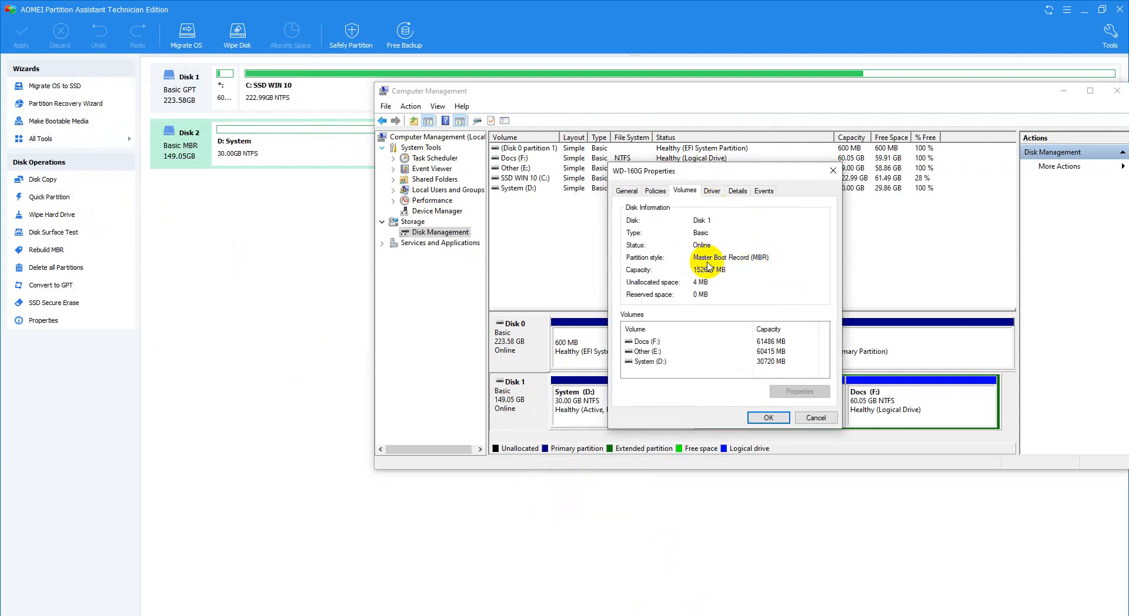
click(816, 417)
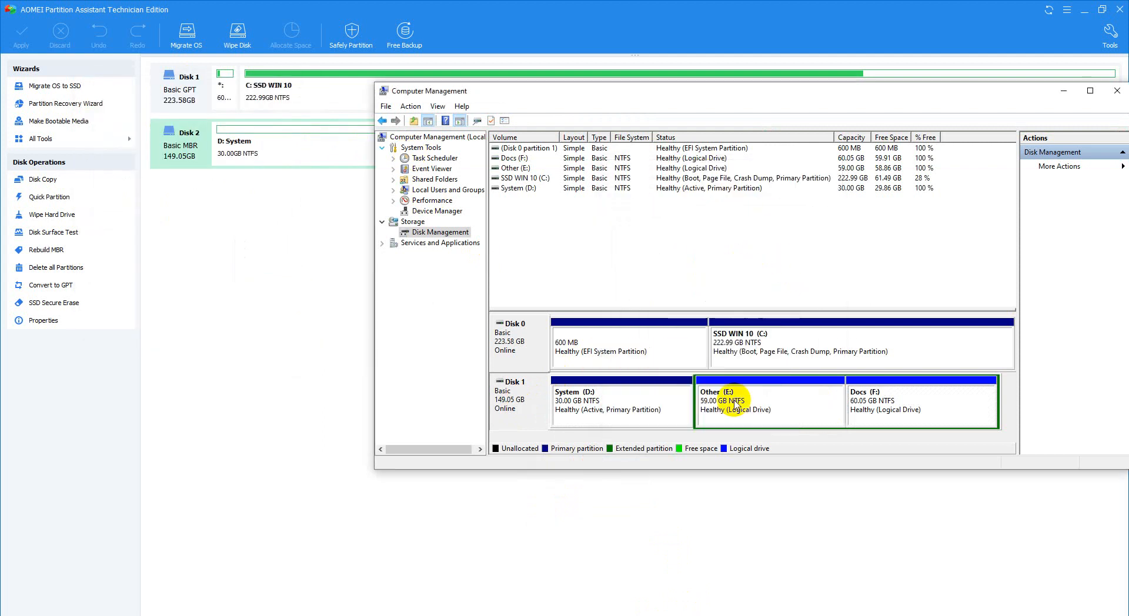
Return to AOMEI Partition Assistant and queue the conversion of Disk 2 from MBR to GPT
click(204, 146)
right_click(179, 141)
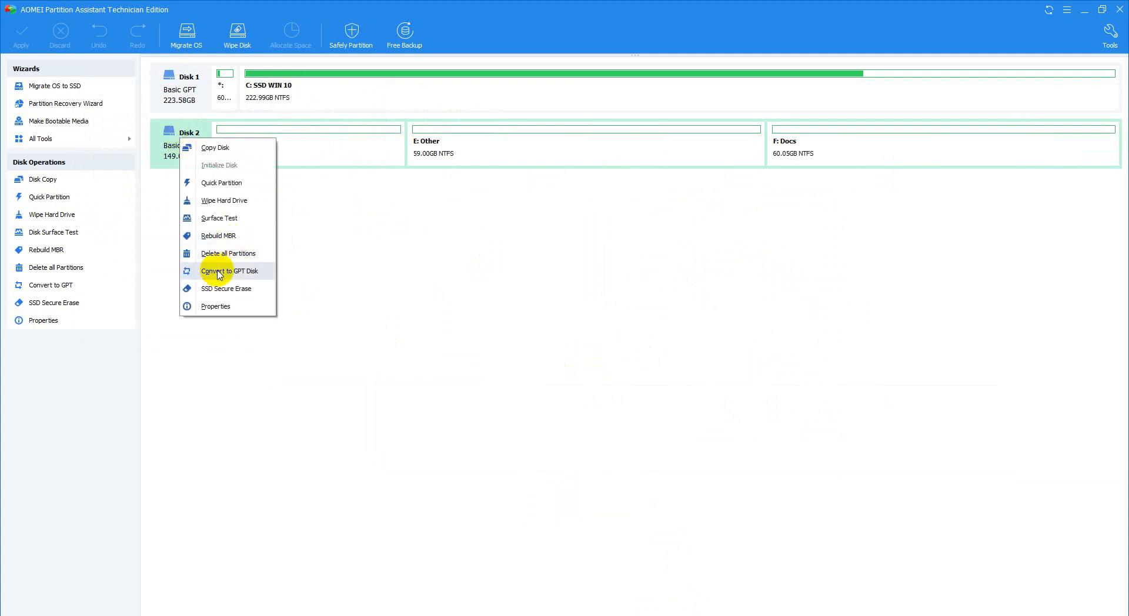
click(244, 271)
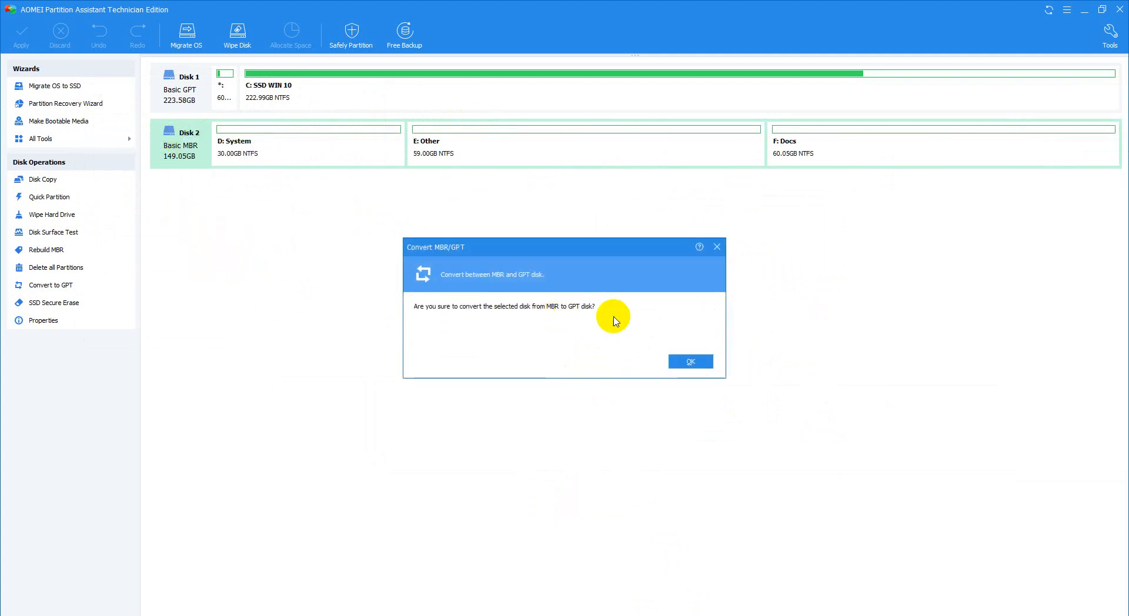
click(676, 361)
Apply the pending MBR to GPT conversion of Disk 2, bring up Disk Management alongside the progress, and acknowledge the completion
click(22, 36)
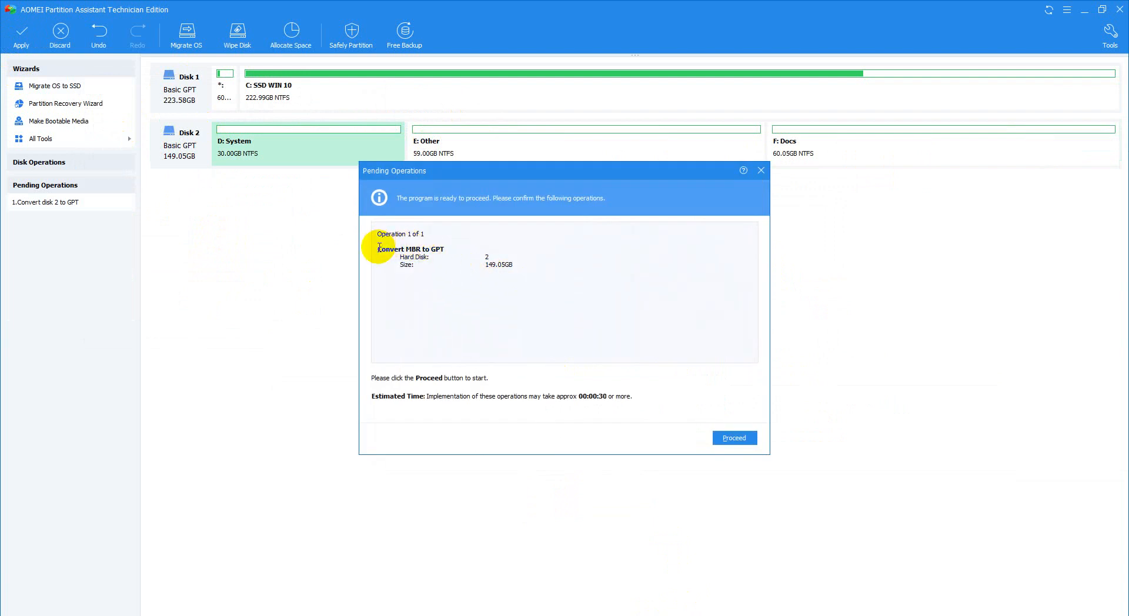
mouse_move(378, 248)
mouse_down()
mouse_move(461, 249)
mouse_move(377, 250)
mouse_up()
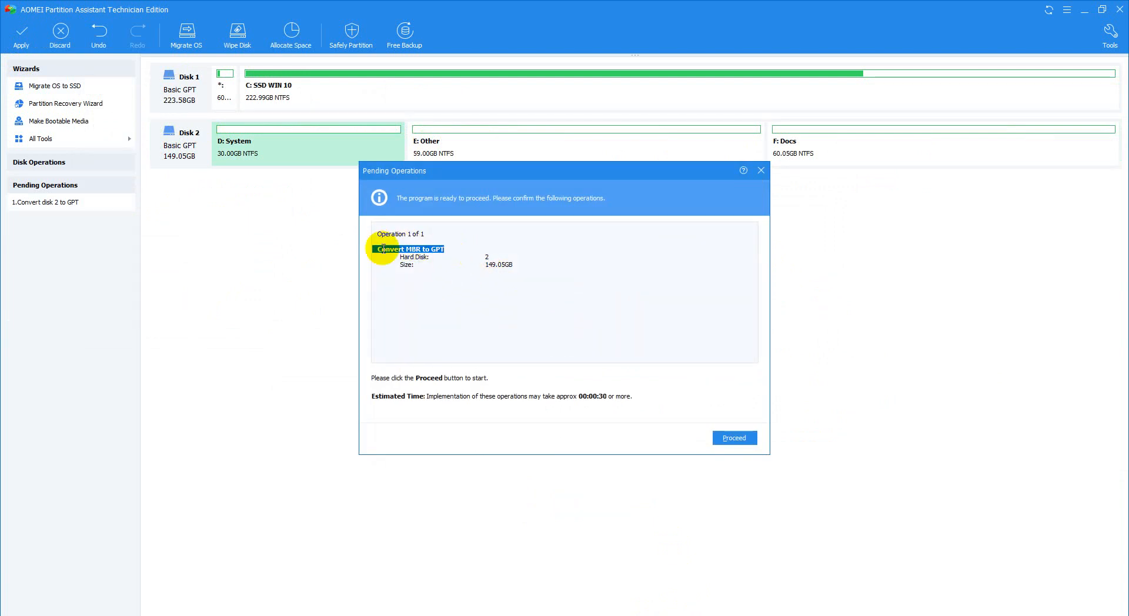
click(506, 303)
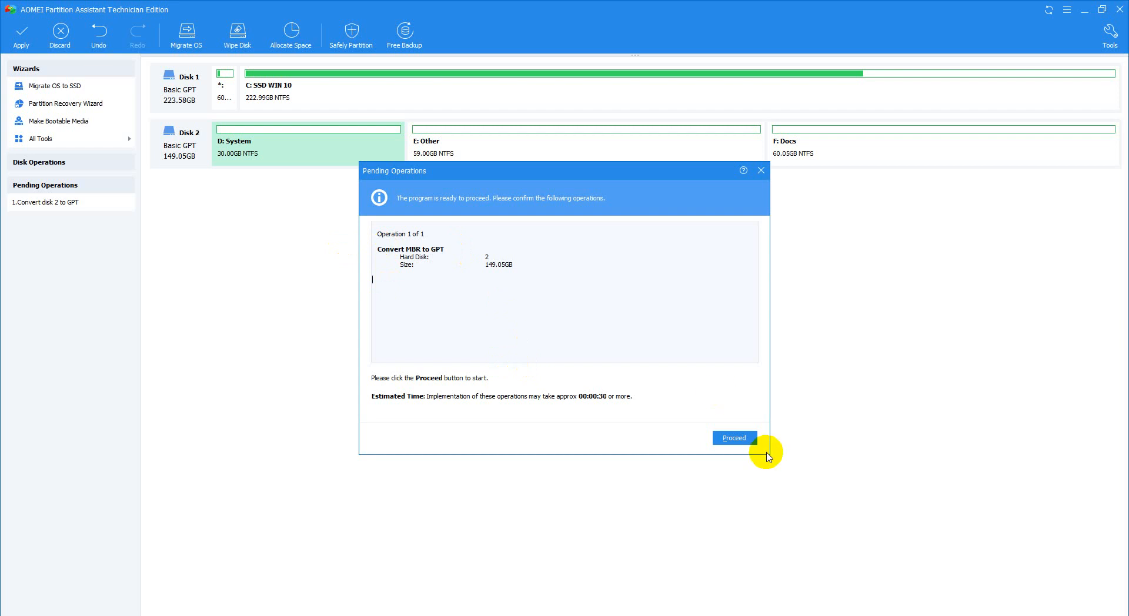
click(748, 445)
click(564, 340)
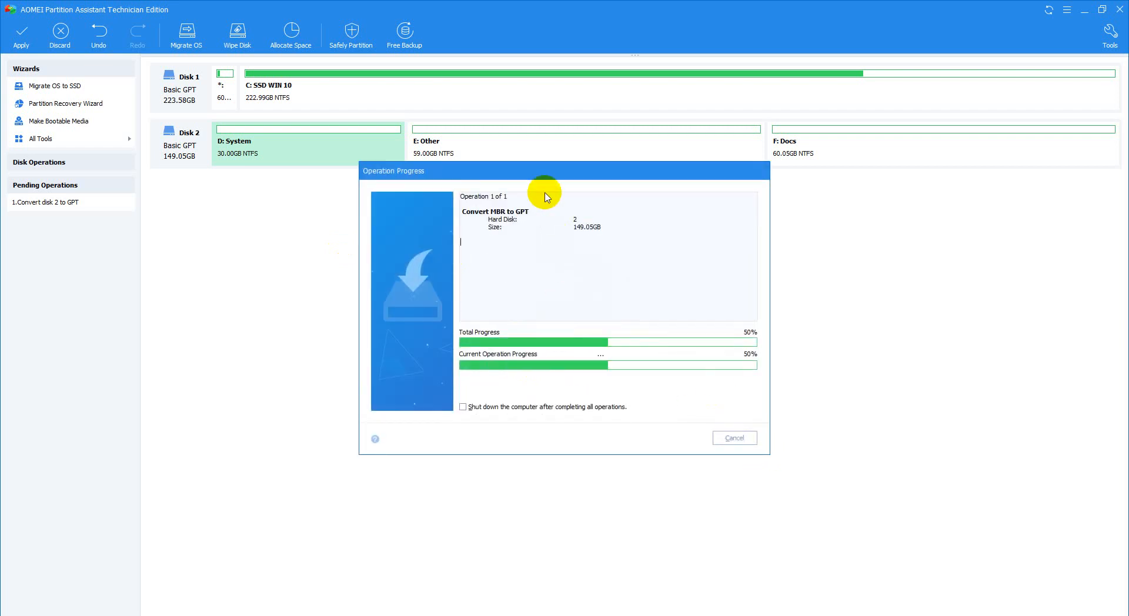
drag(545, 171, 415, 224)
click(601, 615)
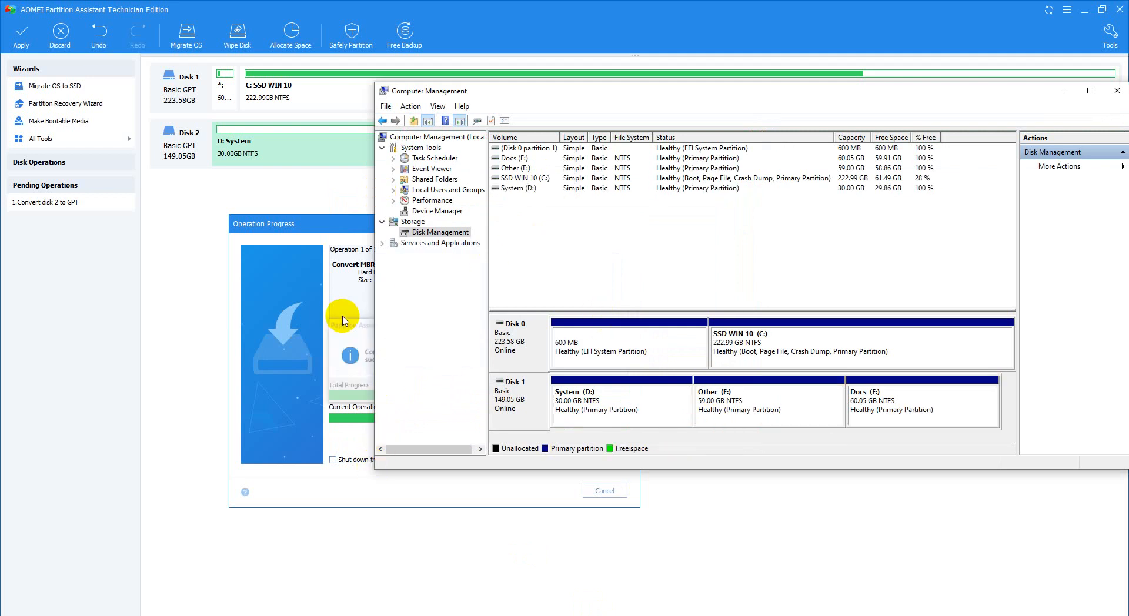
click(509, 390)
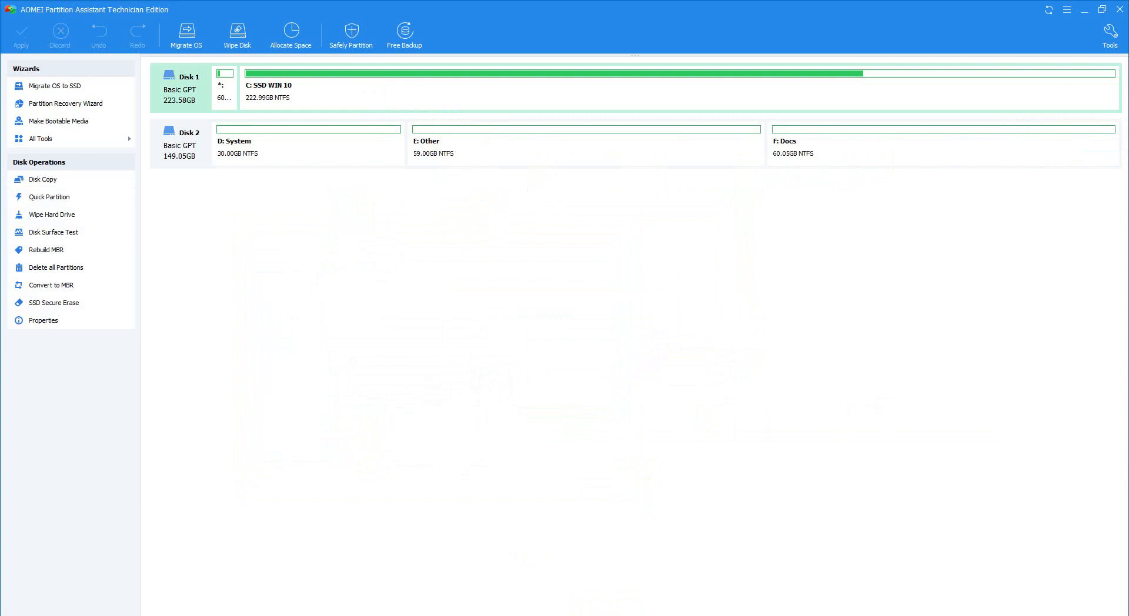
Narrow the Computer Management window and check Disk 1's partition style and partitions after the GPT conversion
drag(371, 441, 635, 454)
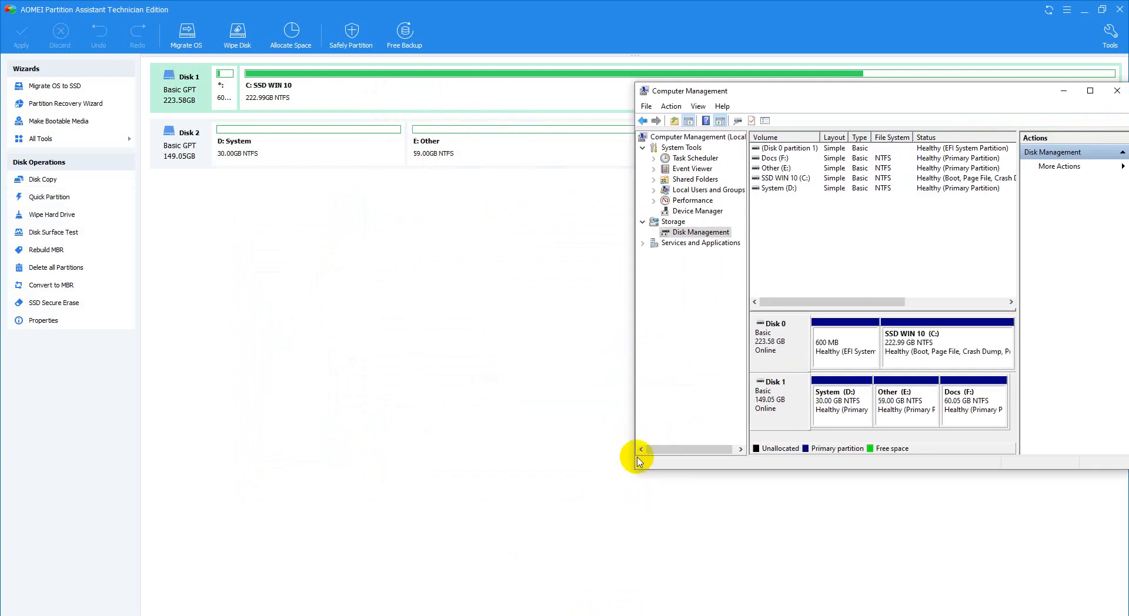
right_click(769, 398)
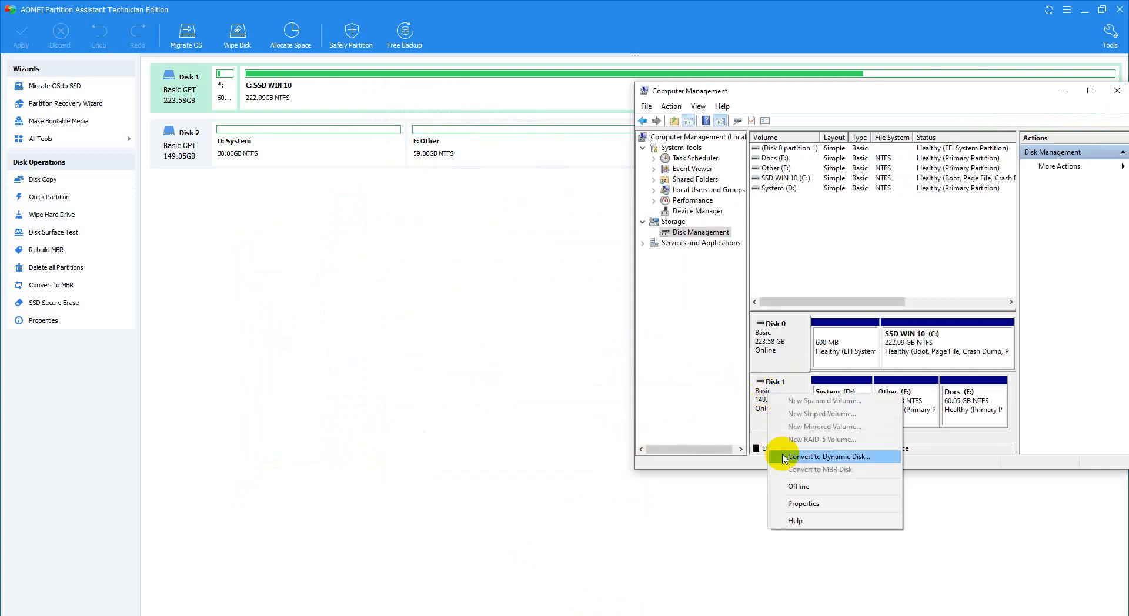
click(793, 502)
click(188, 136)
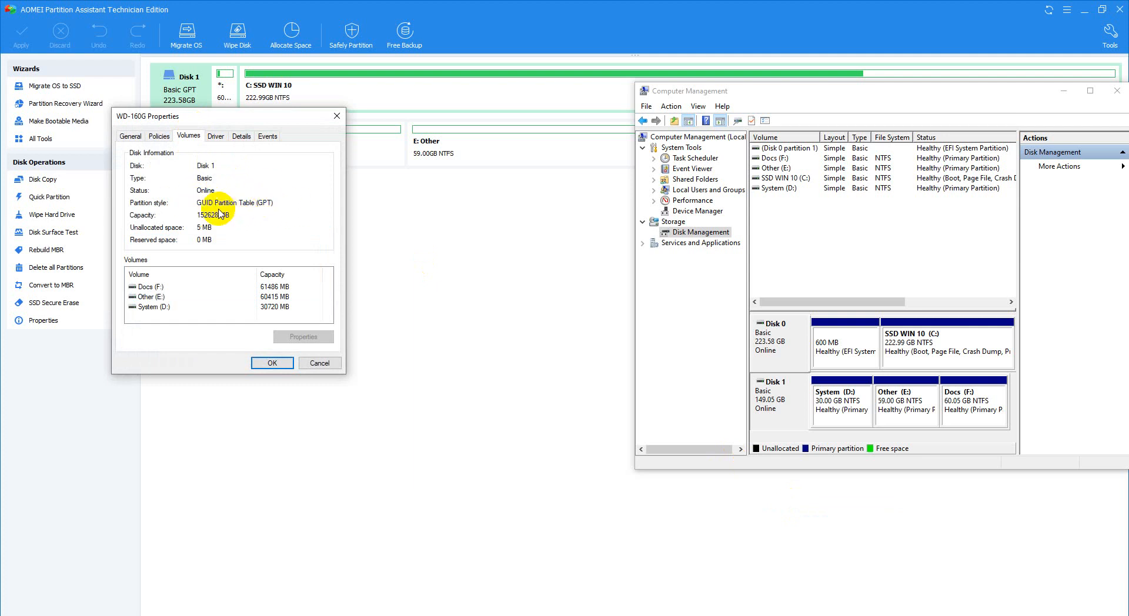
click(319, 363)
click(841, 400)
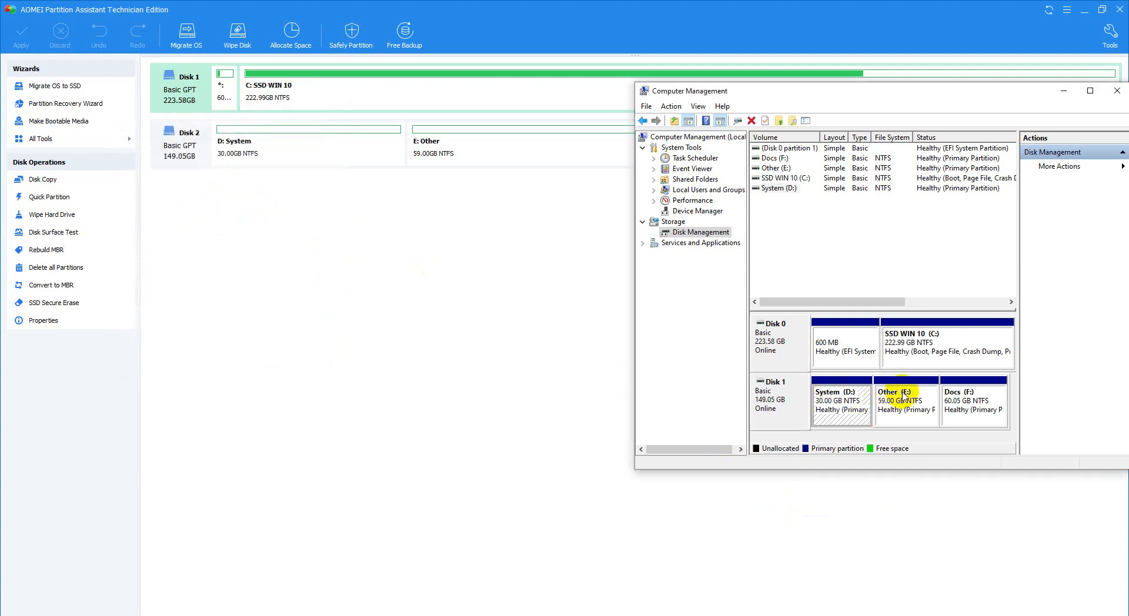
Switch to AOMEI Partition Assistant and queue the conversion of Disk 2 from GPT back to MBR
click(398, 287)
right_click(178, 152)
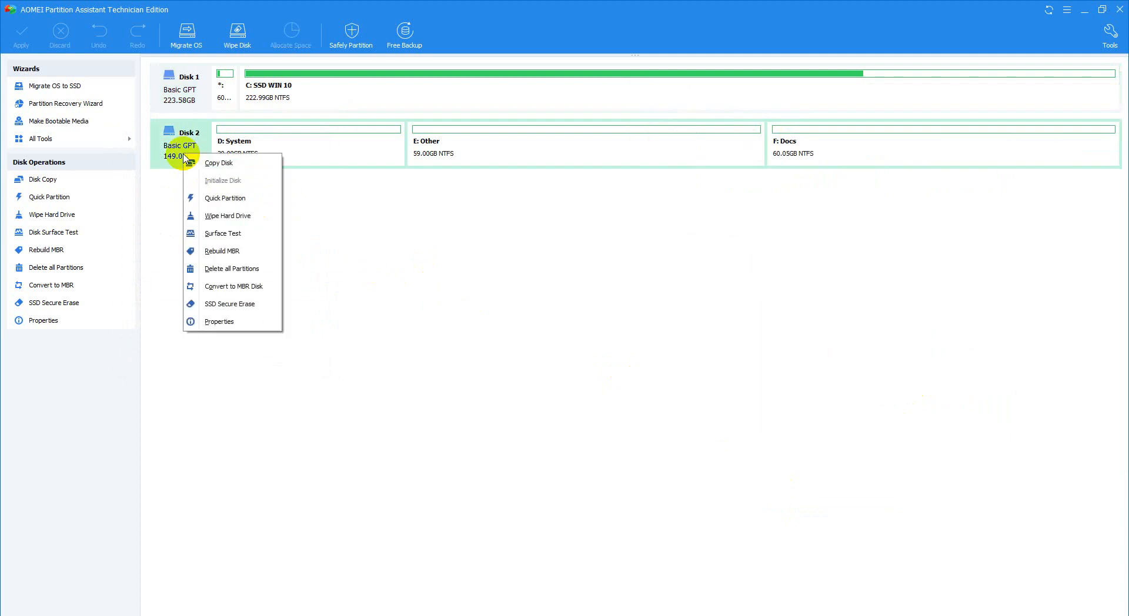
click(265, 287)
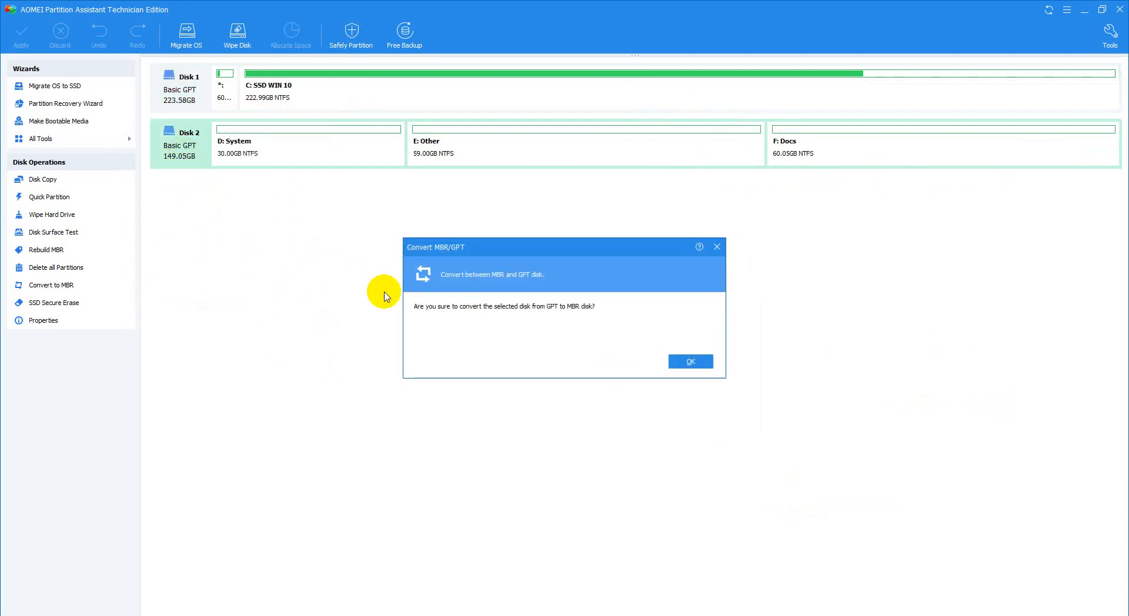
click(686, 361)
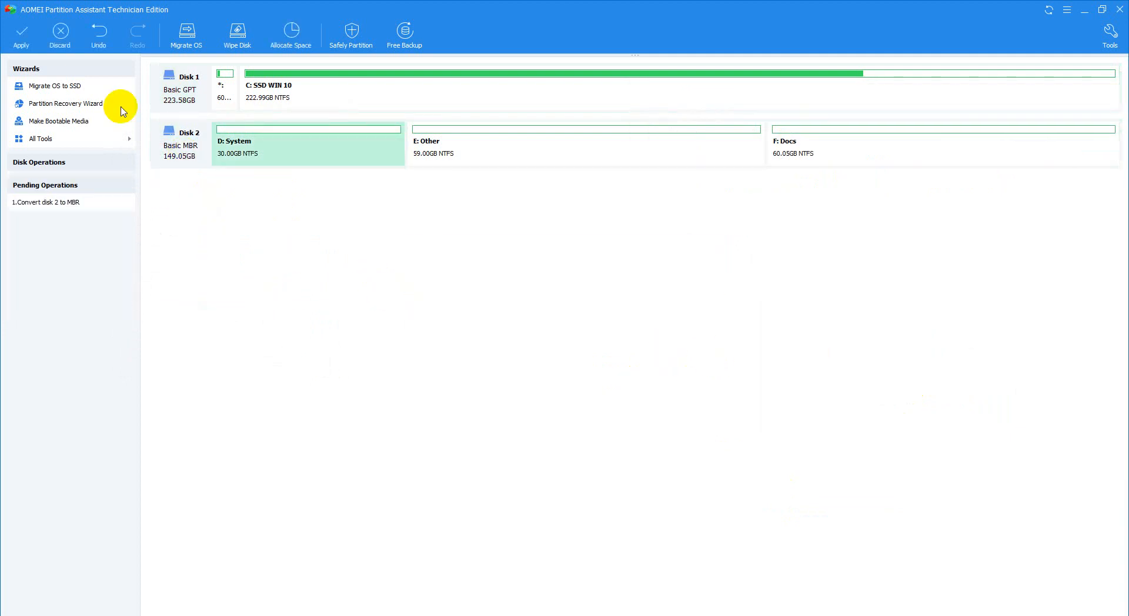
Review the pending GPT to MBR conversion of Disk 2 and confirm starting it
click(21, 35)
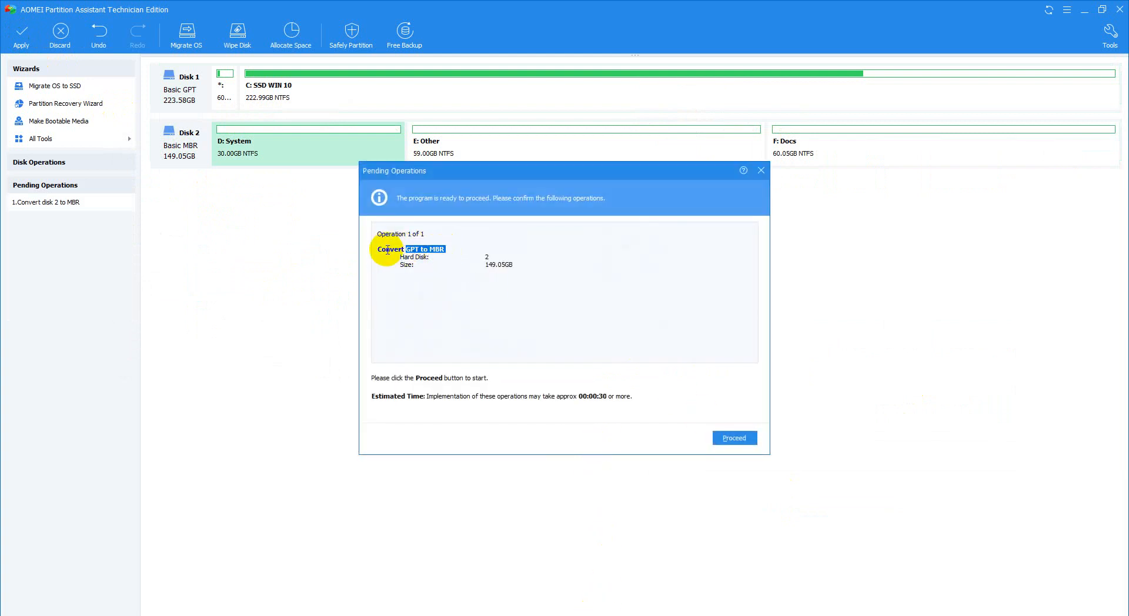
drag(380, 252, 452, 252)
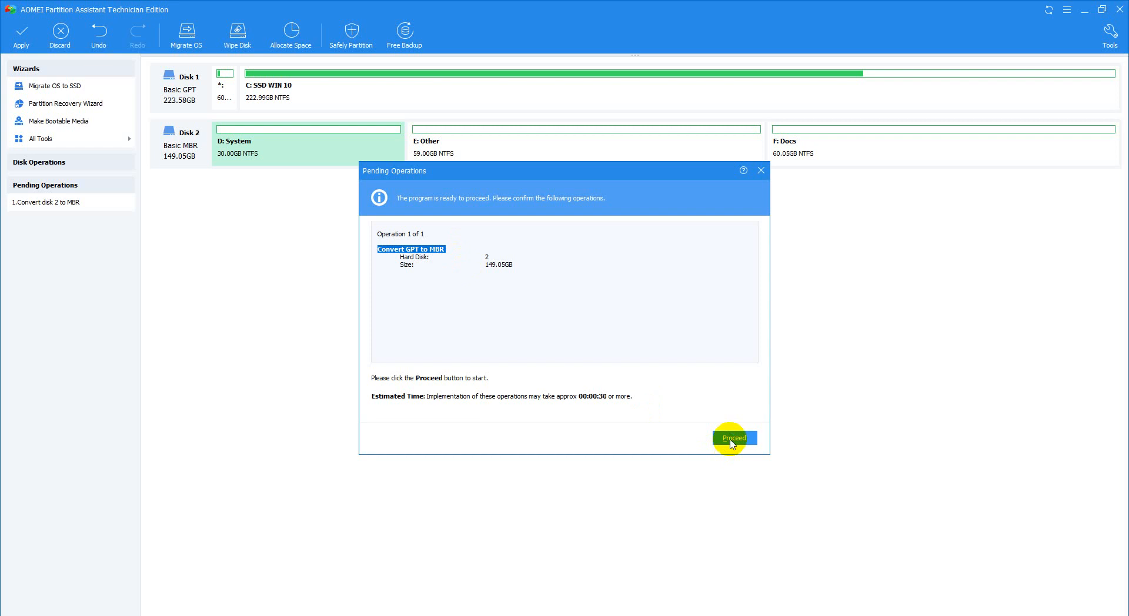
click(731, 441)
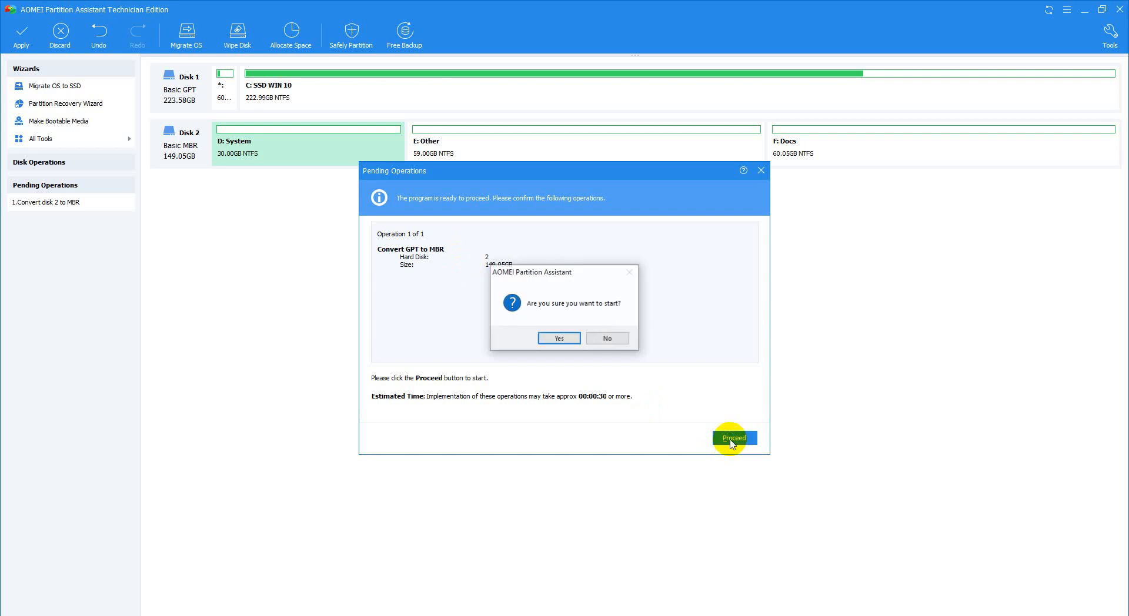
click(554, 337)
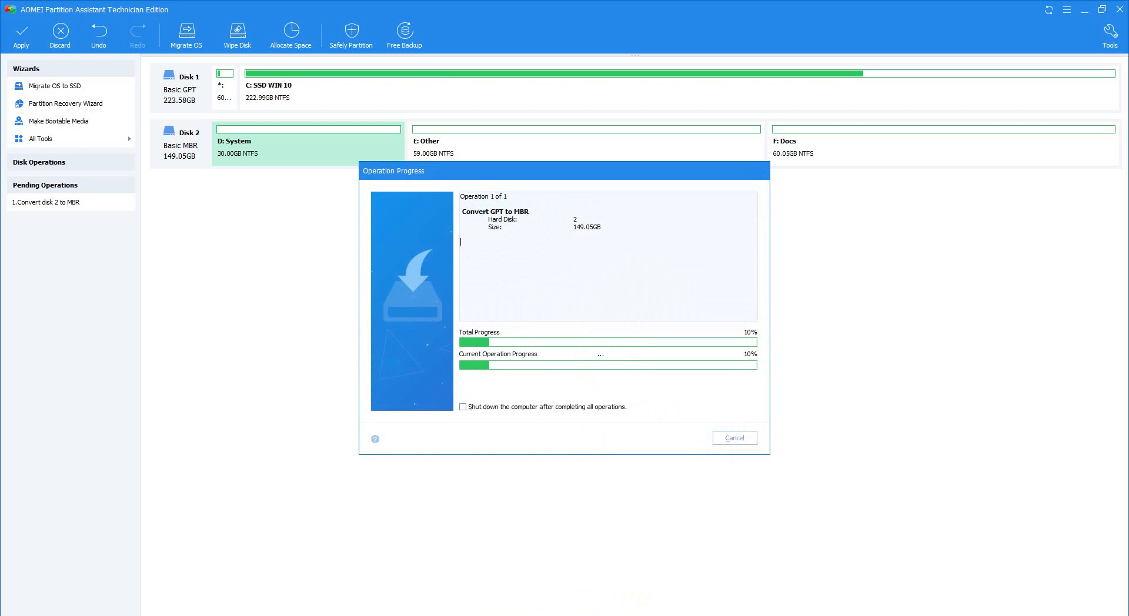
Monitor Disk 1 (D: E: F:) performance in Task Manager during the conversion, acknowledge the completion, and minimize Task Manager
key(ctrl+shift+Escape)
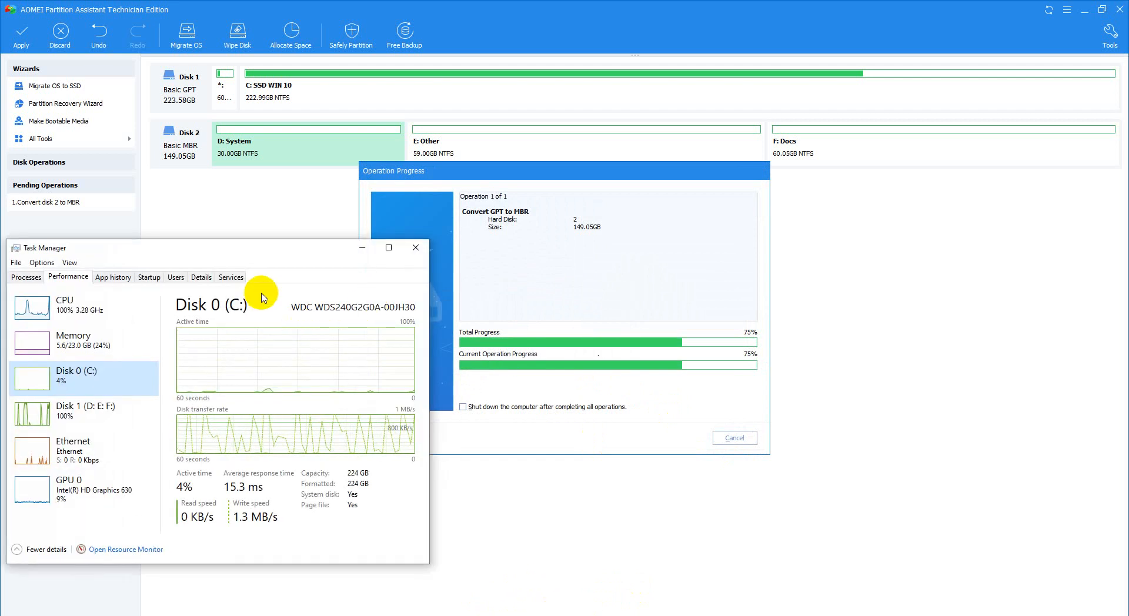
click(90, 419)
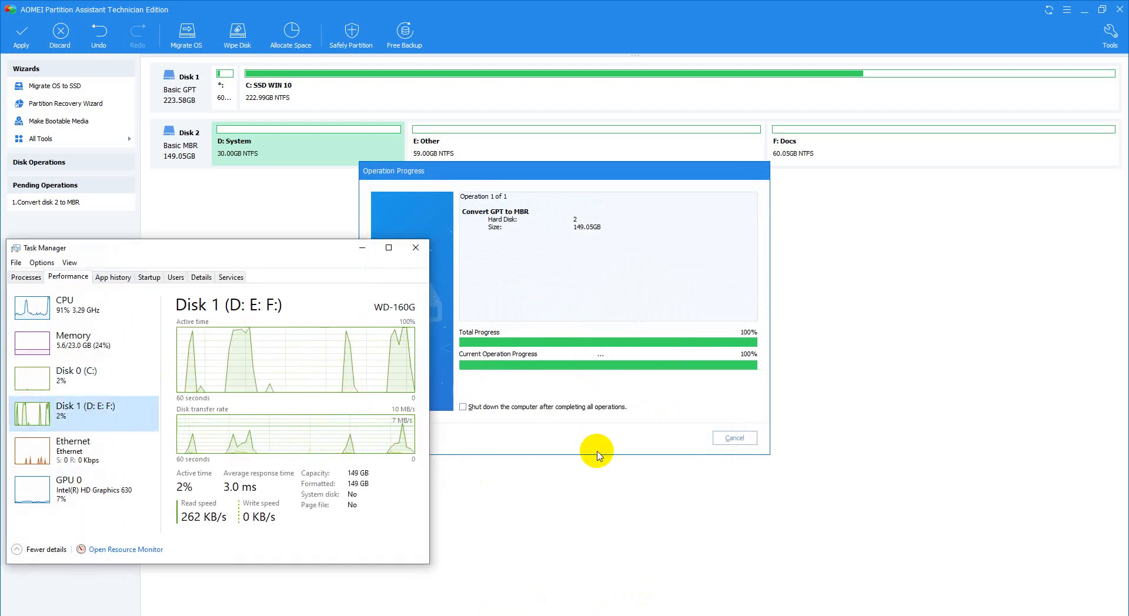
click(628, 334)
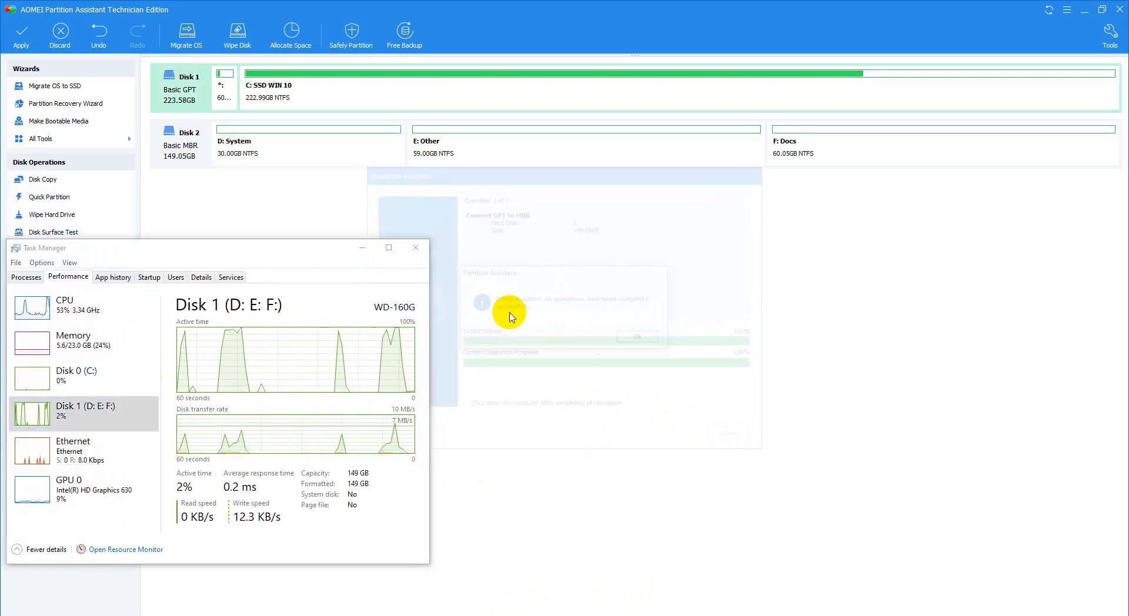
click(361, 252)
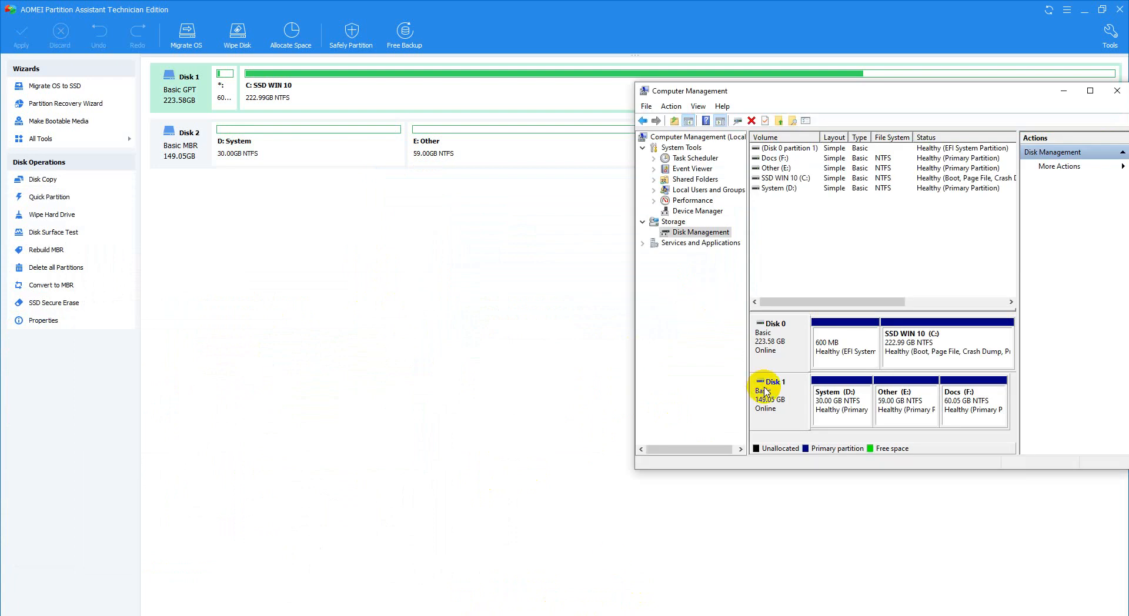
Check Disk 1's partition style in its volume properties in Disk Management, and minimize Computer Management
right_click(764, 391)
click(794, 508)
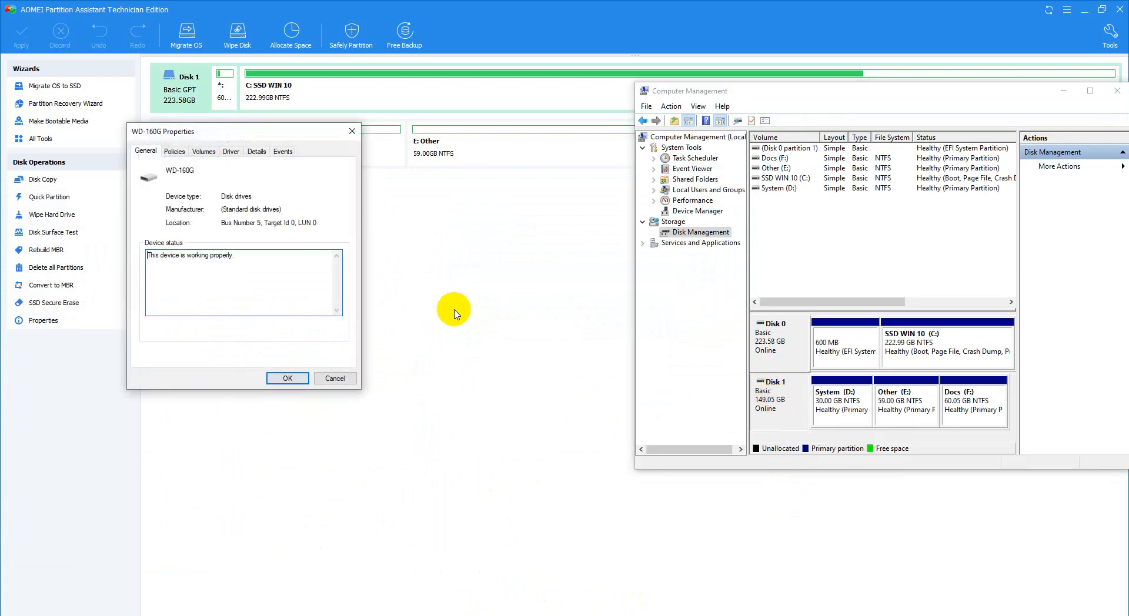
click(204, 152)
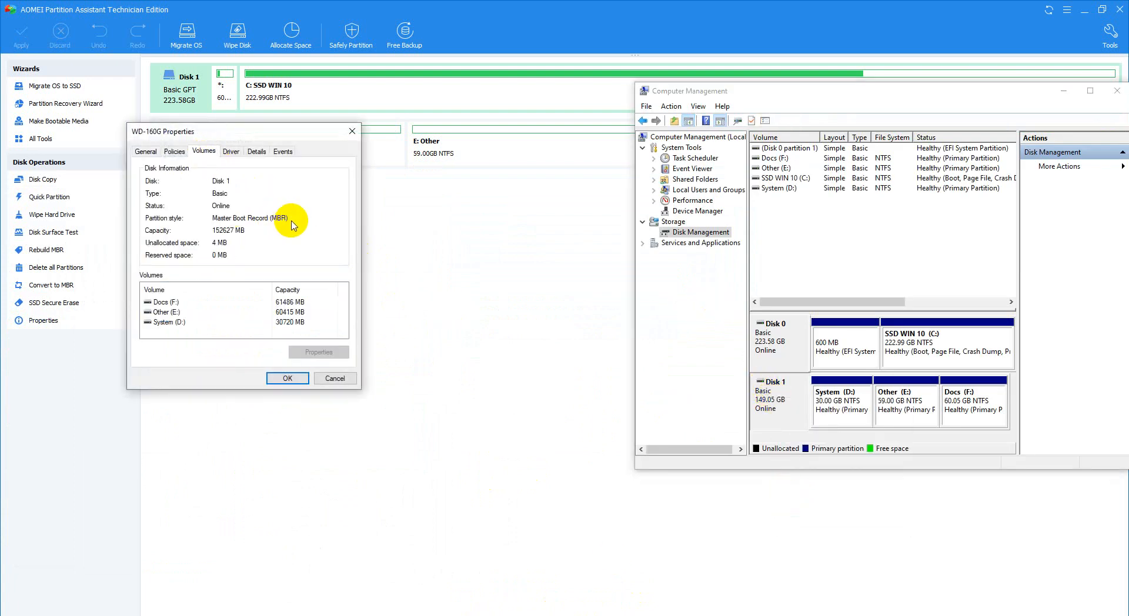
click(336, 378)
click(1066, 93)
Queue the conversion of the E: Other and F: Docs primary partitions on Disk 2 to logical partitions
right_click(533, 156)
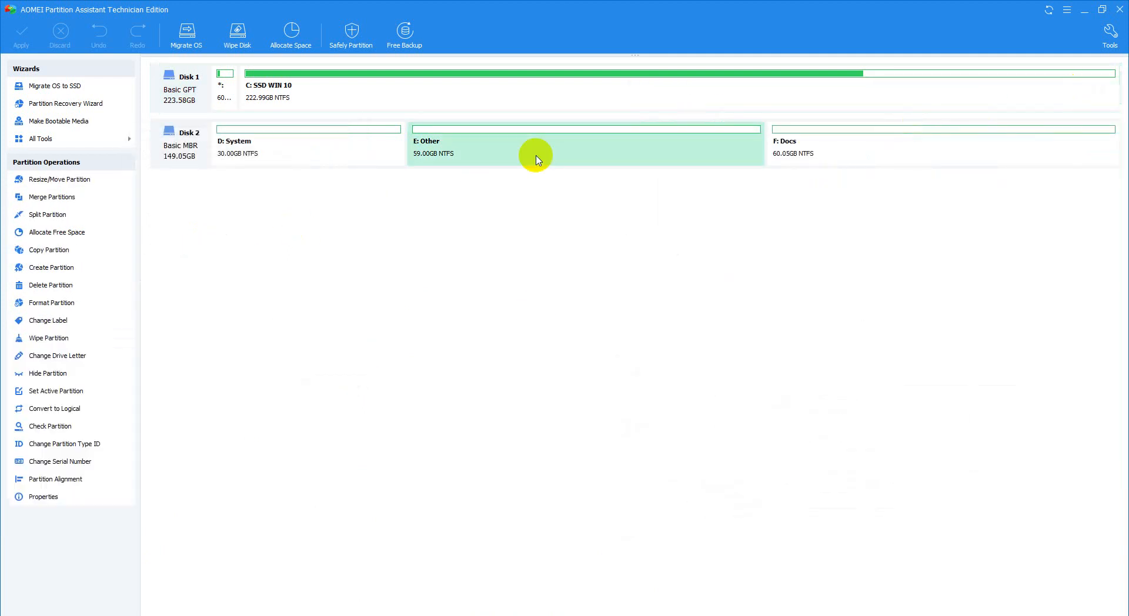
mouse_move(621, 356)
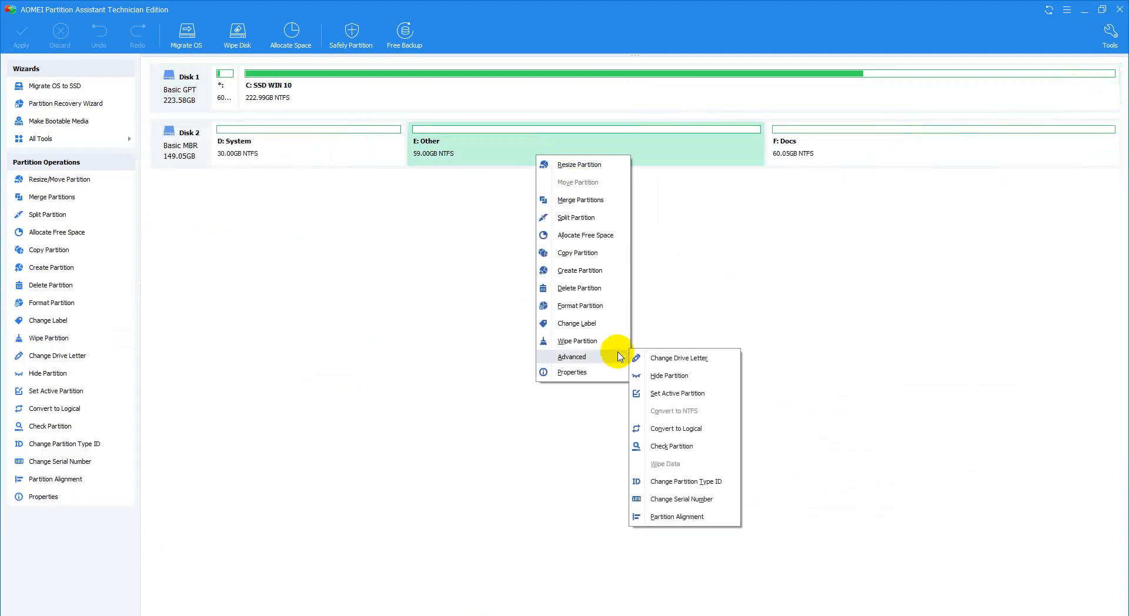
click(692, 429)
click(690, 360)
right_click(855, 157)
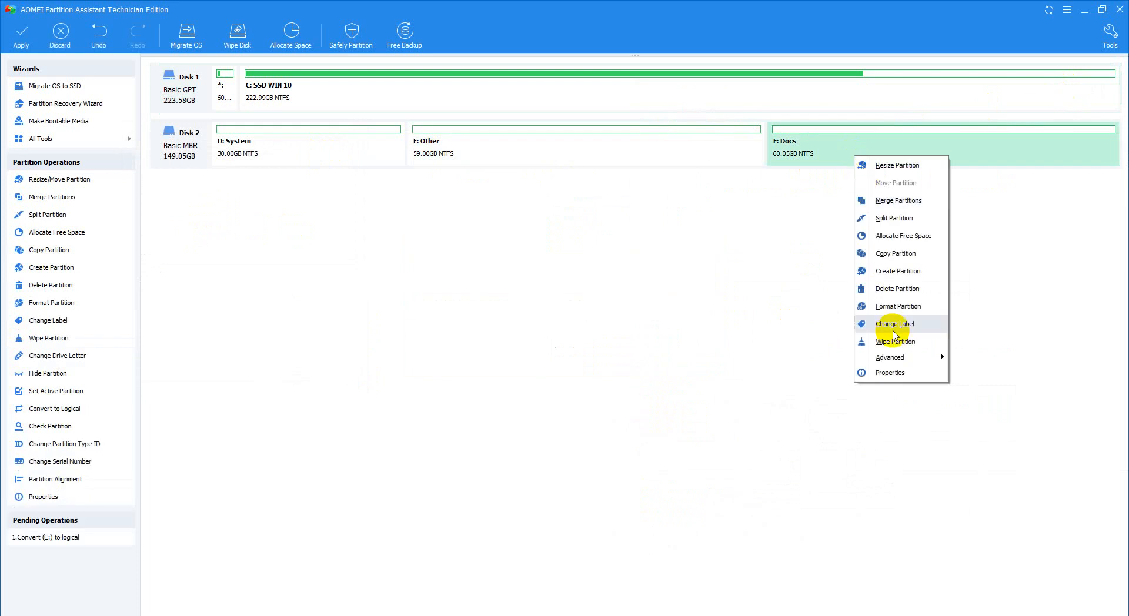
mouse_move(889, 357)
click(975, 426)
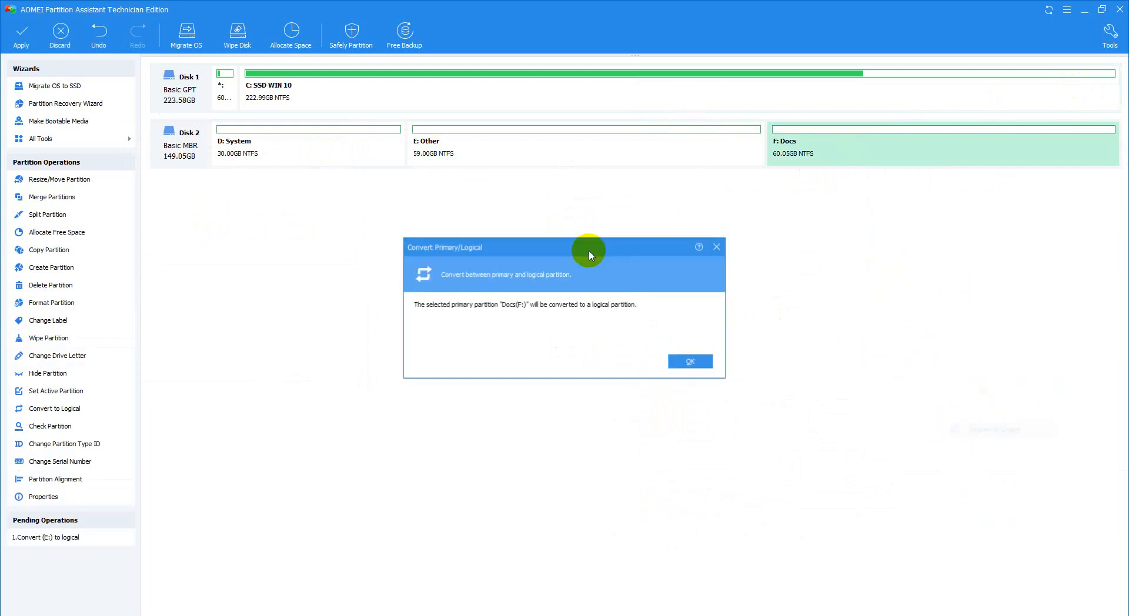
click(682, 361)
Review both pending primary to logical conversions for E: and F: and confirm starting them
click(21, 34)
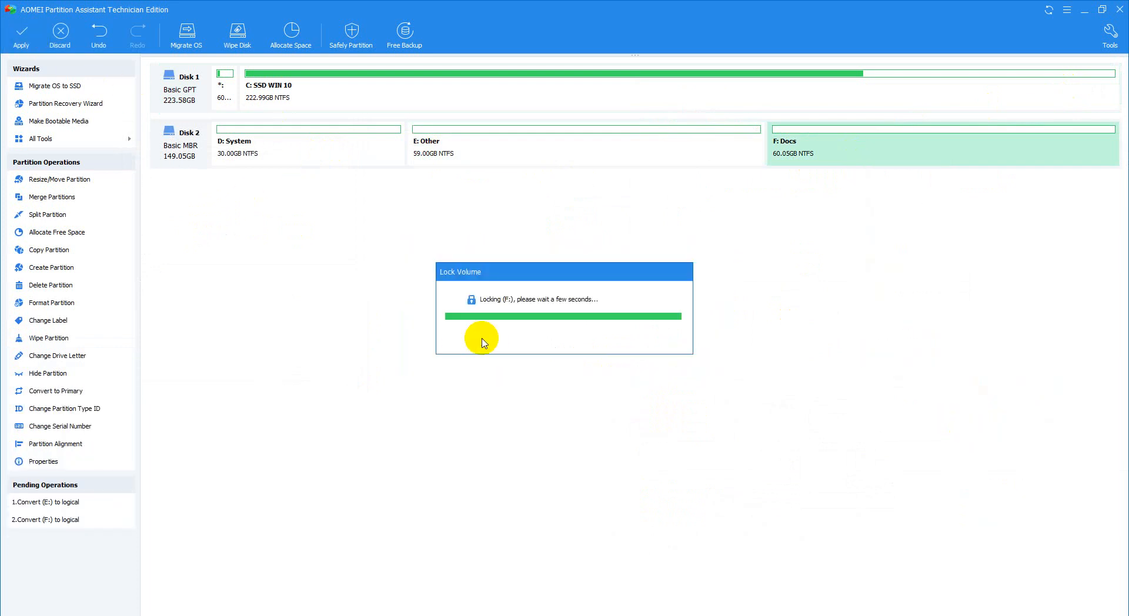
drag(483, 262, 537, 262)
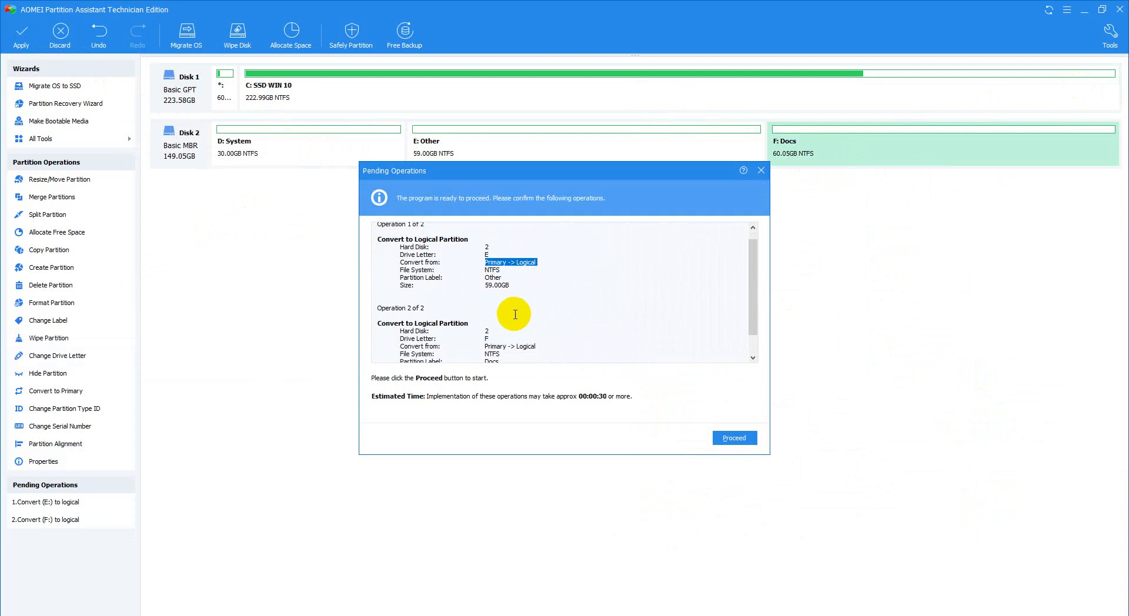
scroll(515, 315, down, 1)
drag(481, 321, 577, 321)
click(732, 438)
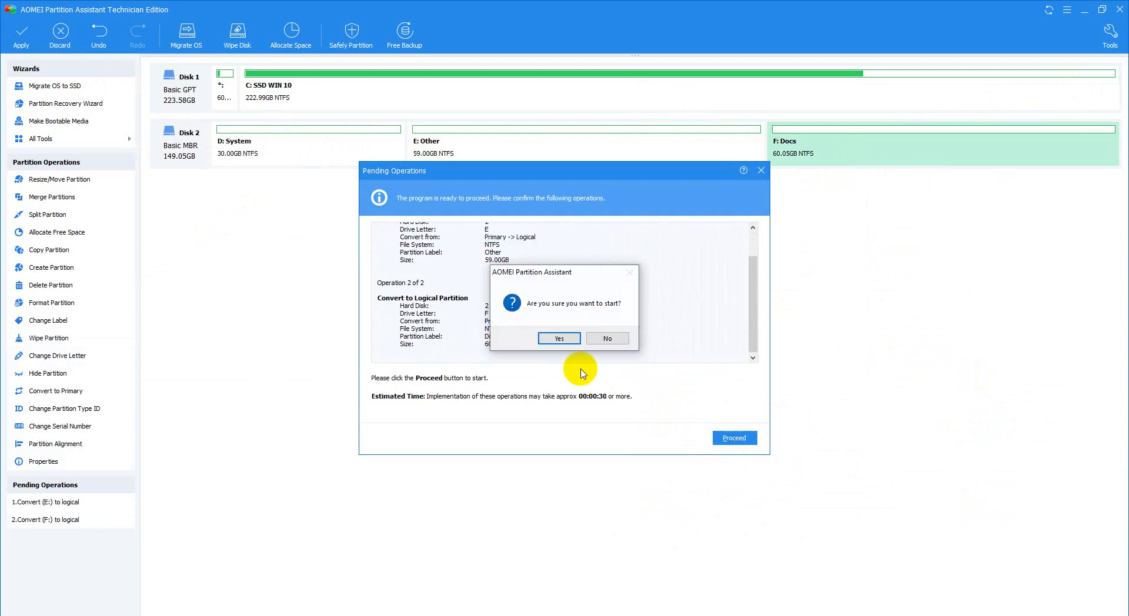
click(559, 338)
Enlarge the Computer Management window while the conversion runs, and acknowledge the completion in AOMEI Partition Assistant
click(597, 615)
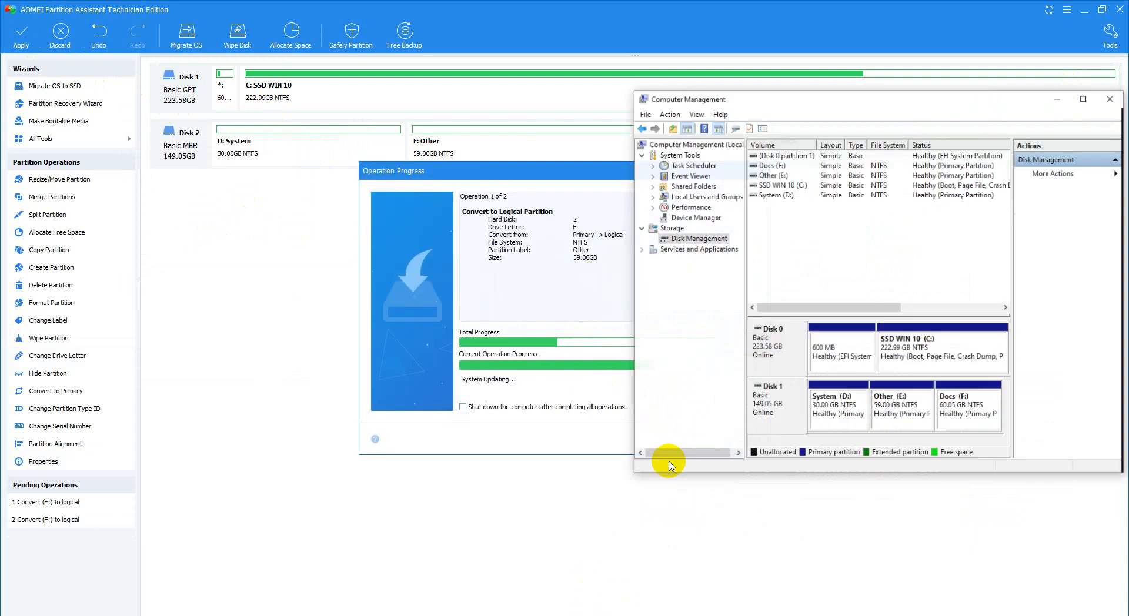
drag(635, 470, 553, 526)
click(486, 174)
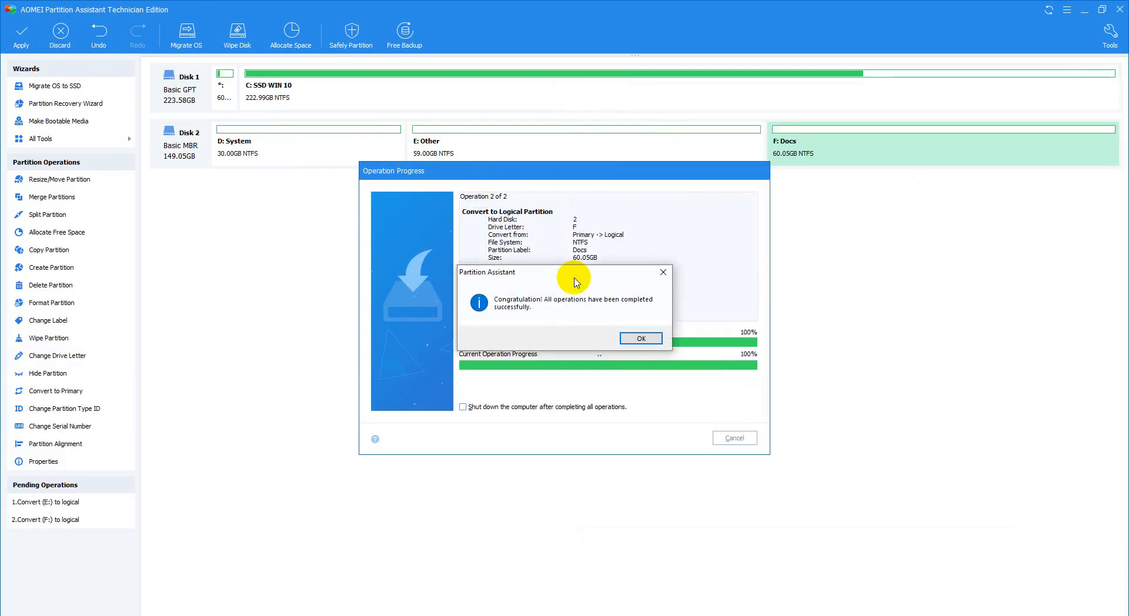
click(642, 338)
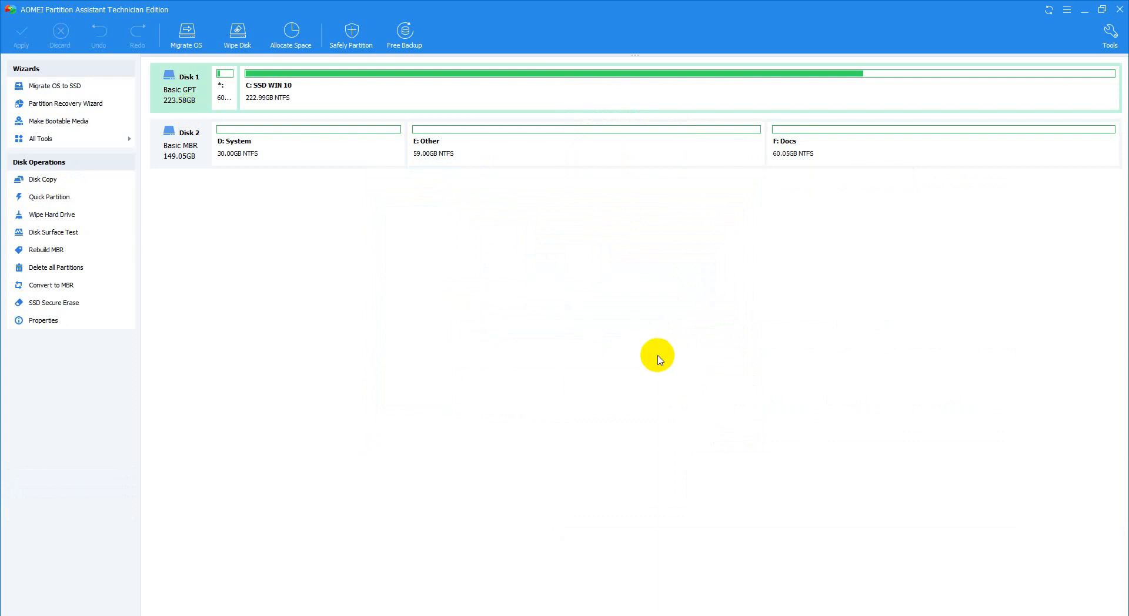
Switch to Computer Management, uninstall the WD-160G disk drive in Device Manager, and decline restarting the computer
click(593, 614)
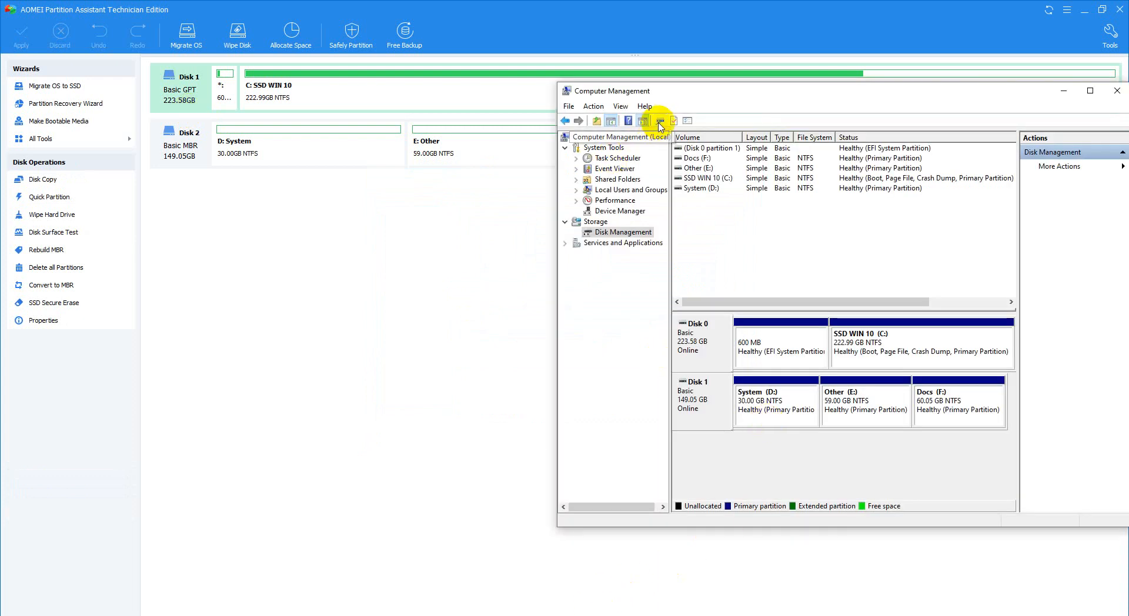
drag(709, 95, 506, 102)
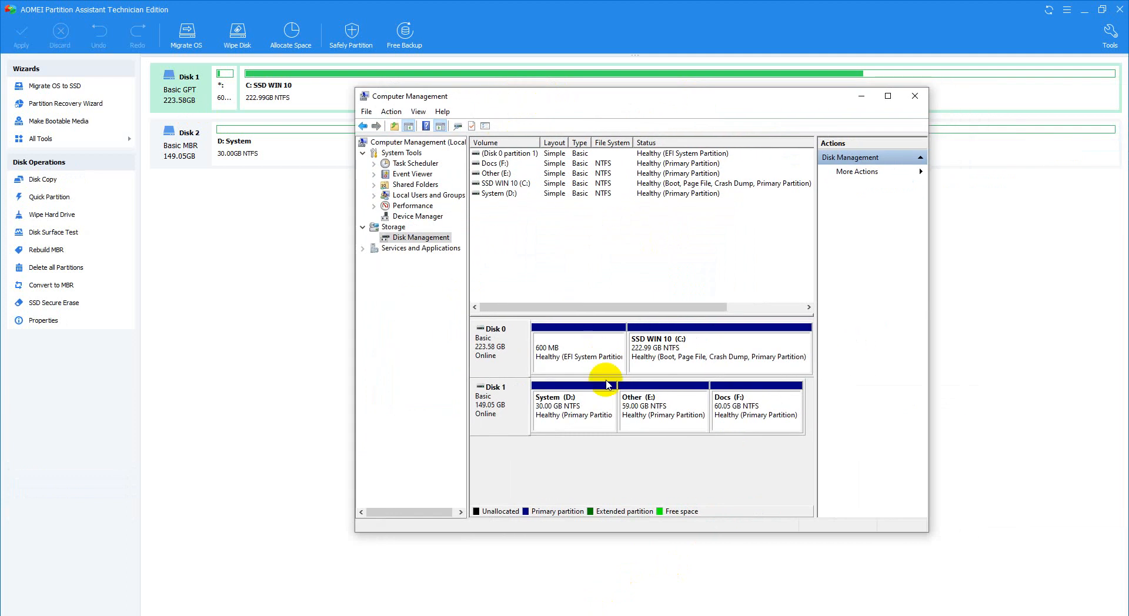
click(424, 216)
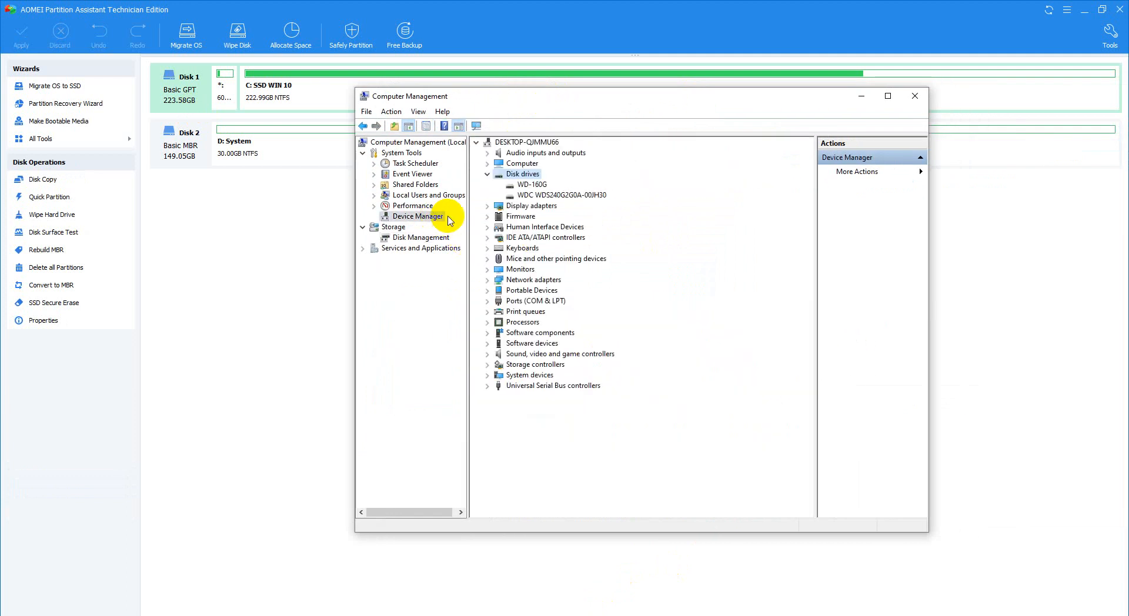
right_click(535, 187)
click(579, 218)
click(584, 360)
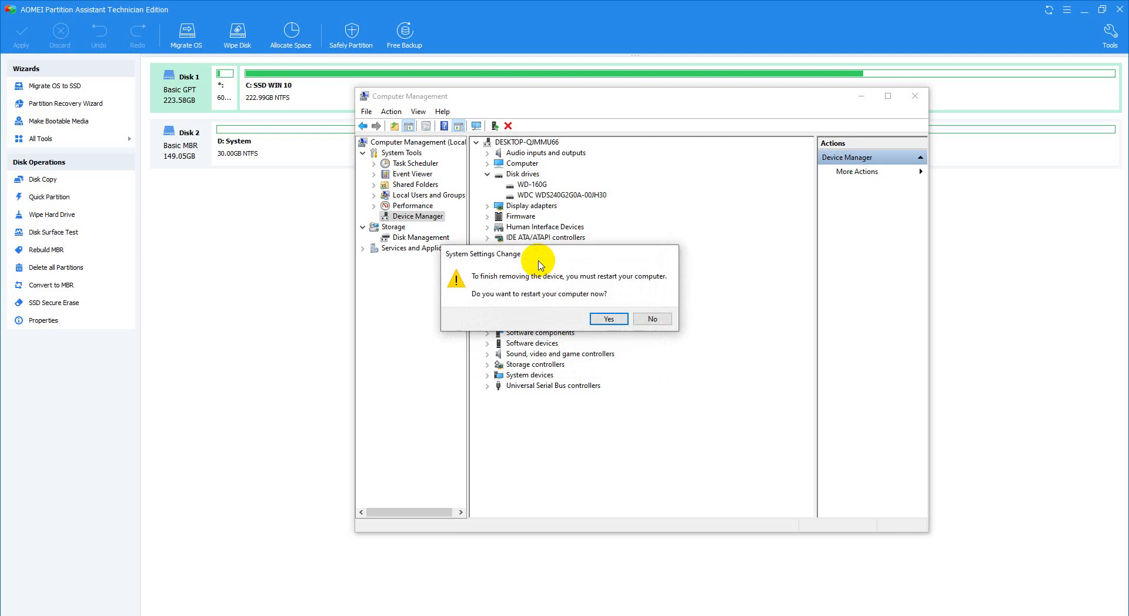
click(651, 319)
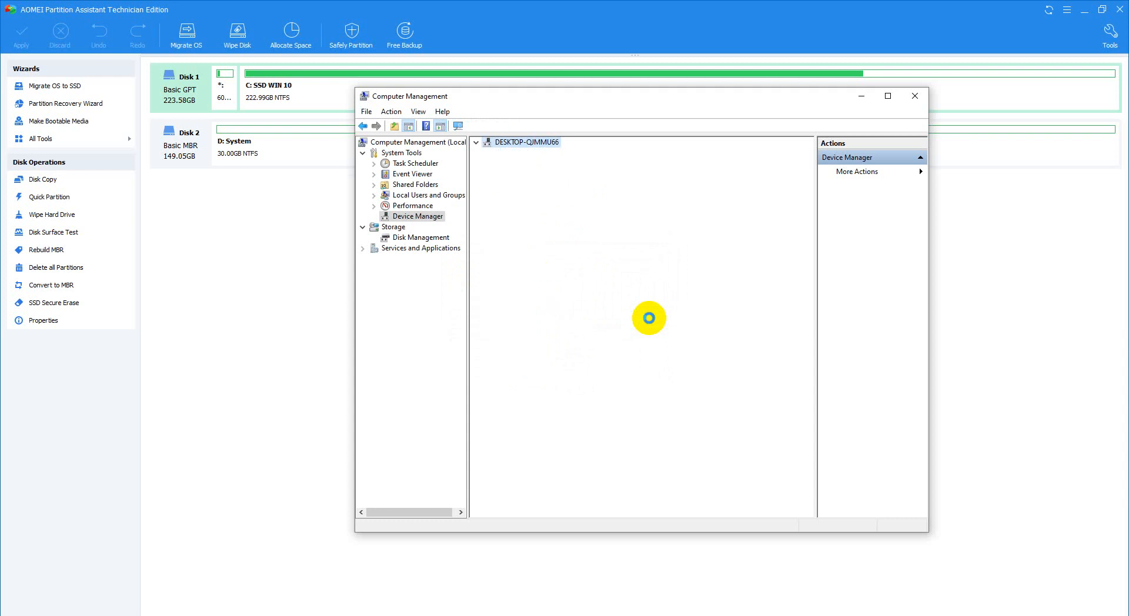
Check the E: and D: partition types on Disk 1 in Disk Management, and decline reloading the disk properties in AOMEI Partition Assistant
click(433, 238)
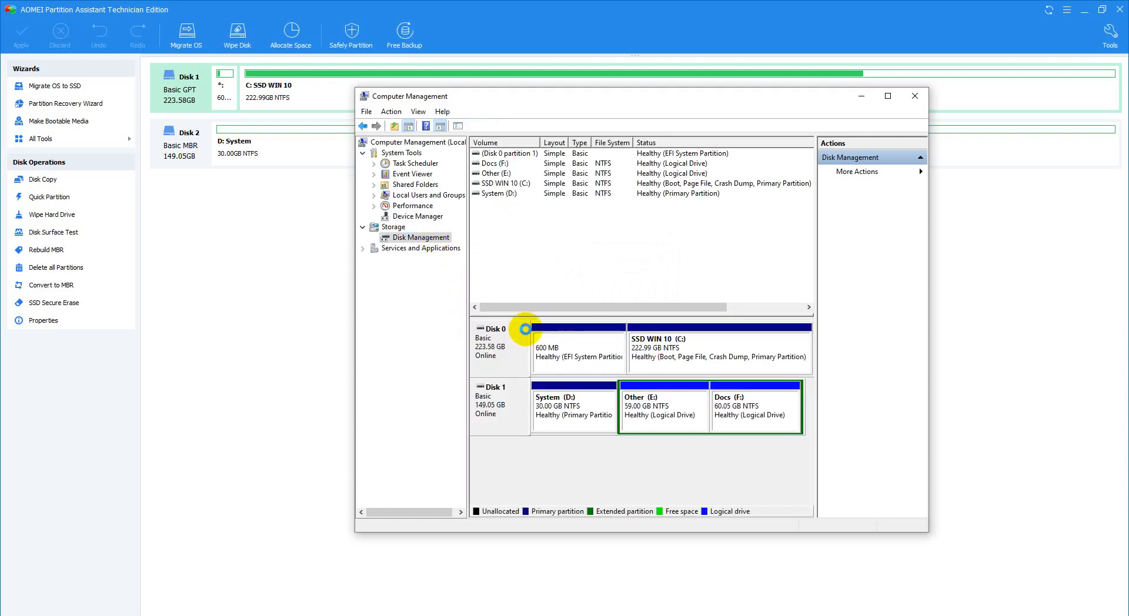
click(692, 415)
click(574, 412)
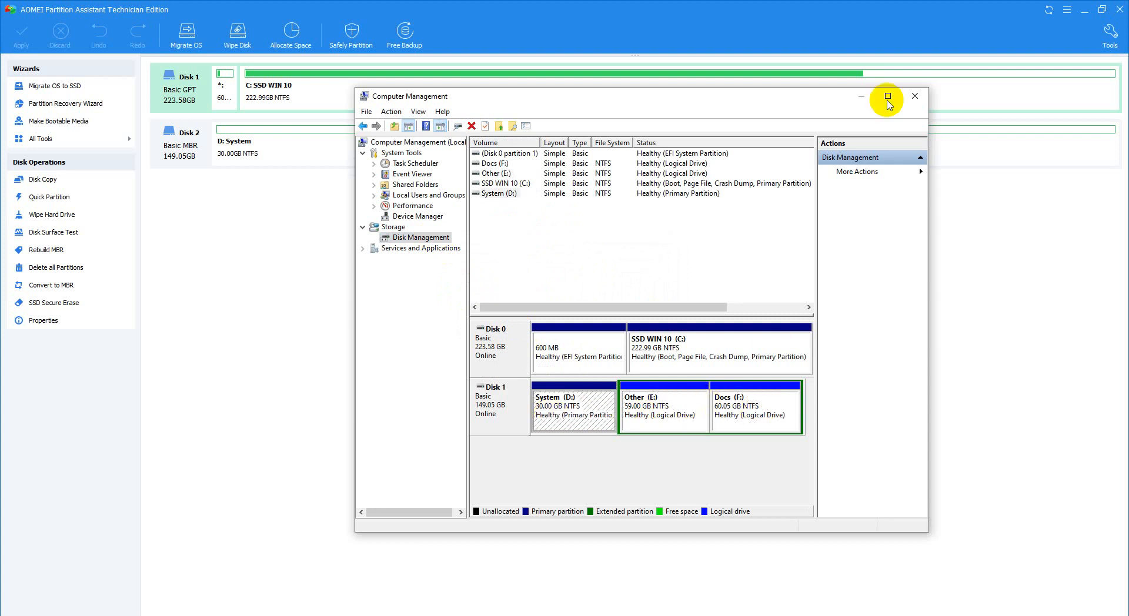
click(861, 100)
click(667, 336)
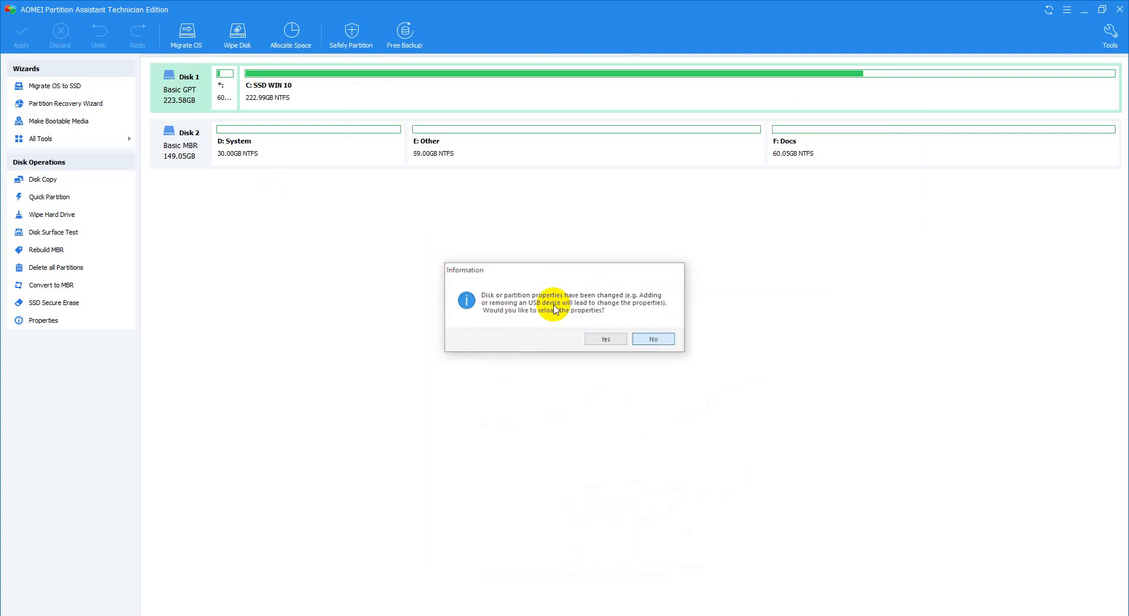
Queue the deletion of all partitions on Disk 2 without wiping the data
click(165, 146)
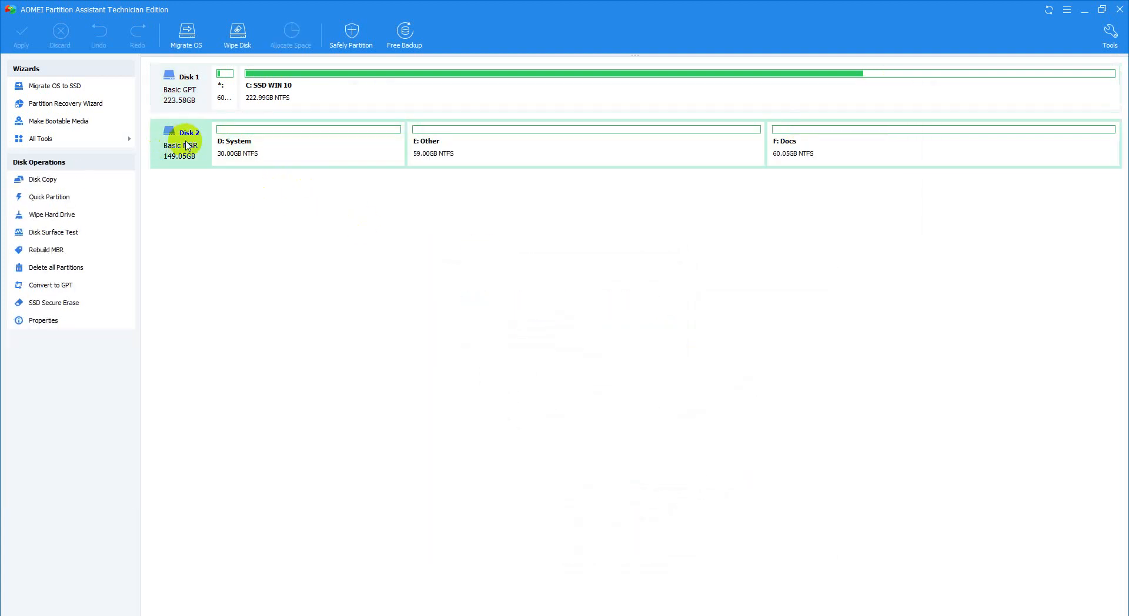
right_click(187, 145)
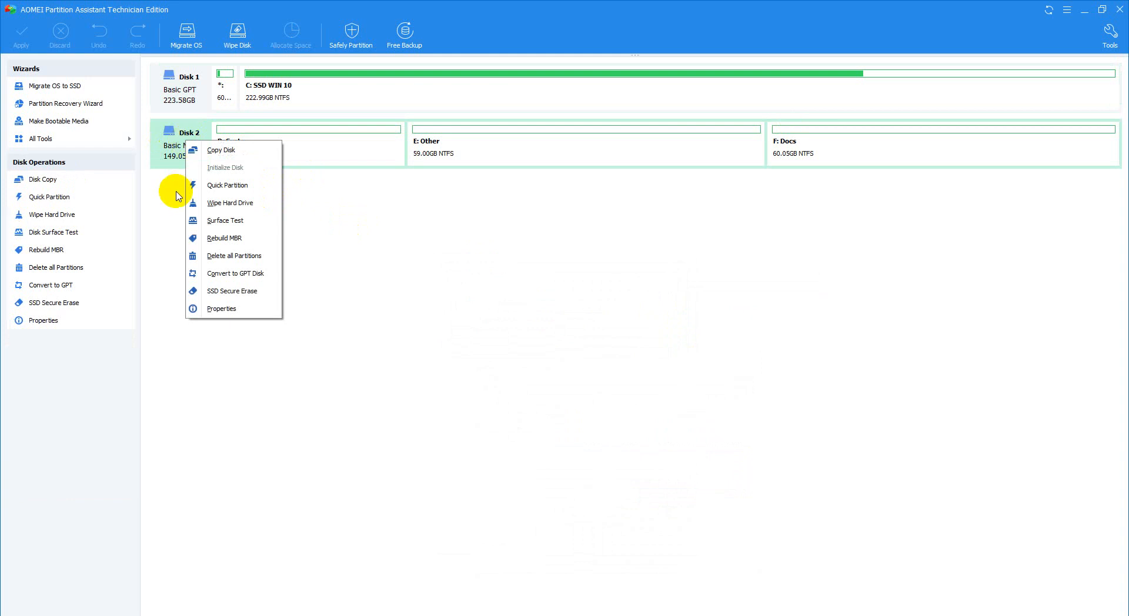
click(460, 261)
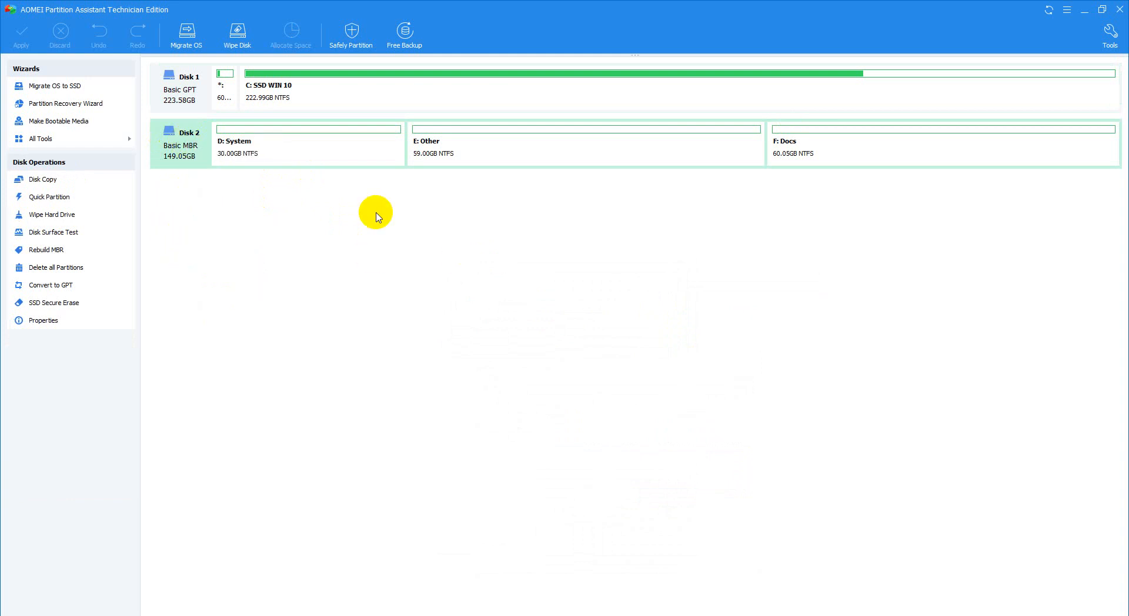
right_click(191, 152)
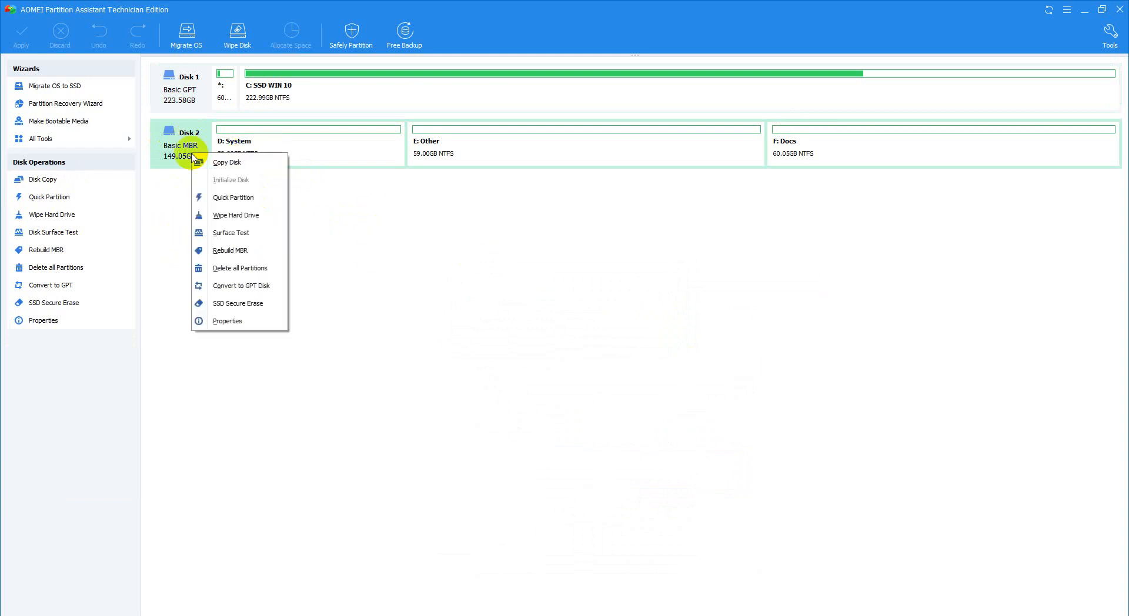
click(247, 269)
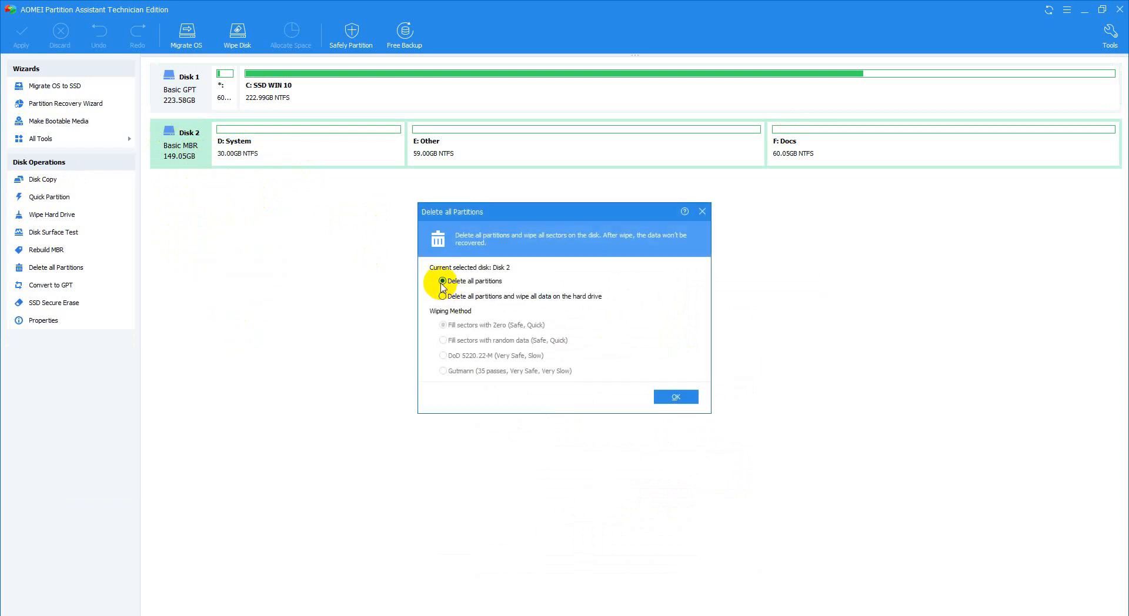
click(669, 398)
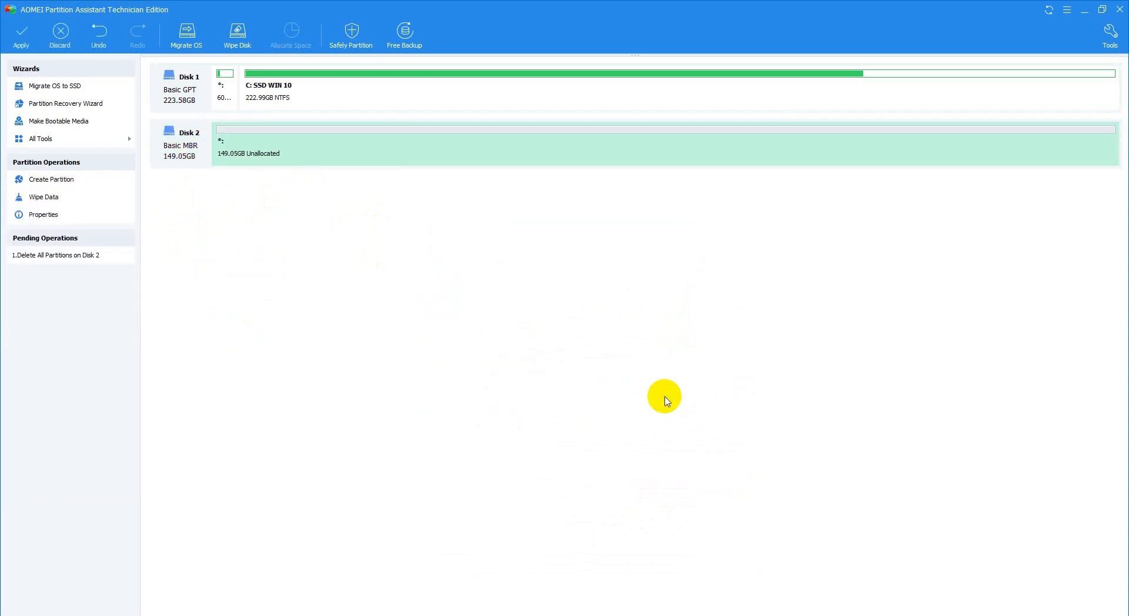
Apply the pending deletion of all partitions on Disk 2, minimize Computer Management, and acknowledge the completion
click(24, 34)
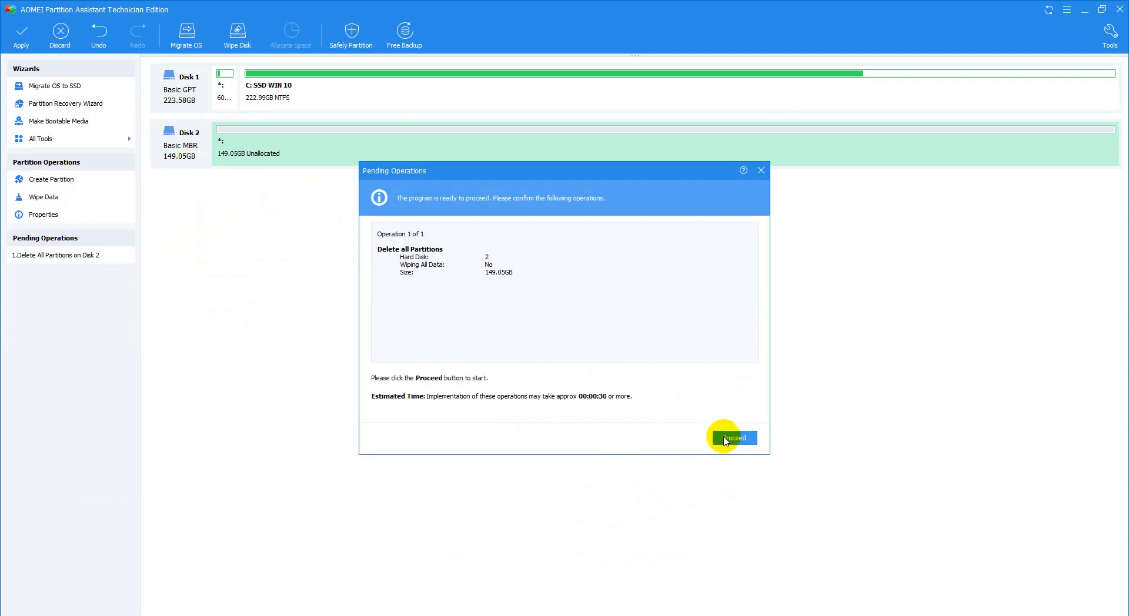
drag(379, 249, 442, 251)
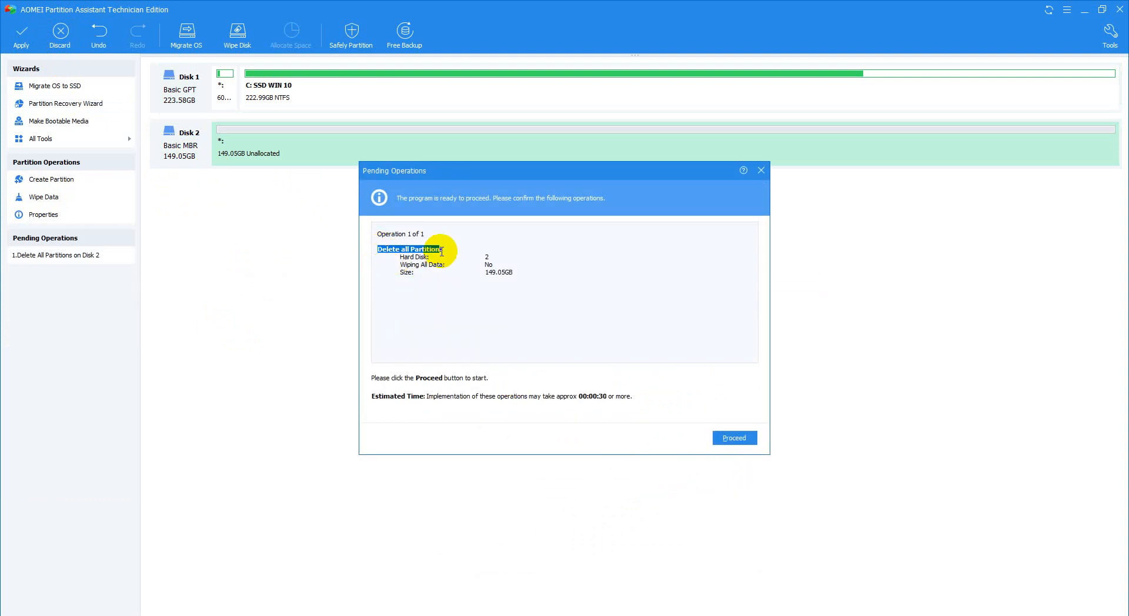
click(734, 439)
click(571, 341)
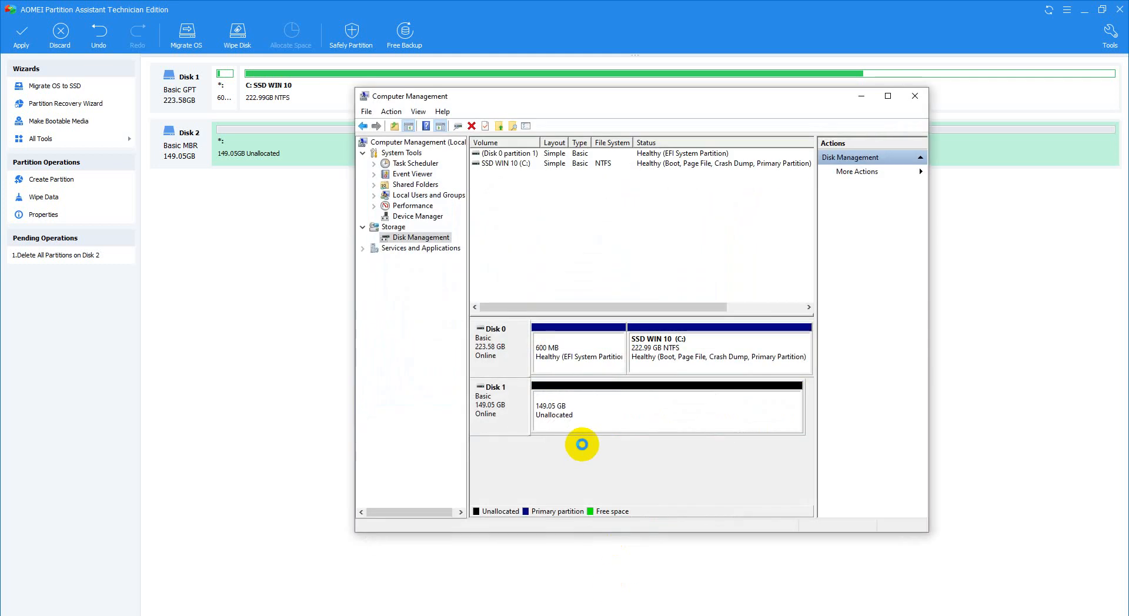
click(863, 96)
click(649, 336)
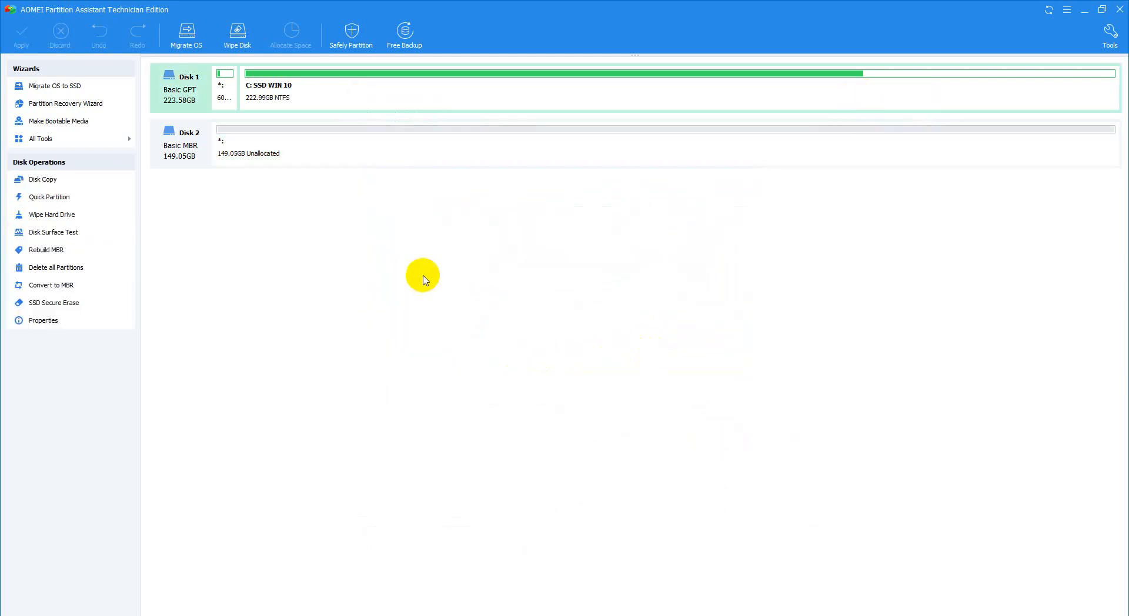
Select the unallocated space on Disk 2 and open the About information of AOMEI Partition Assistant
click(235, 148)
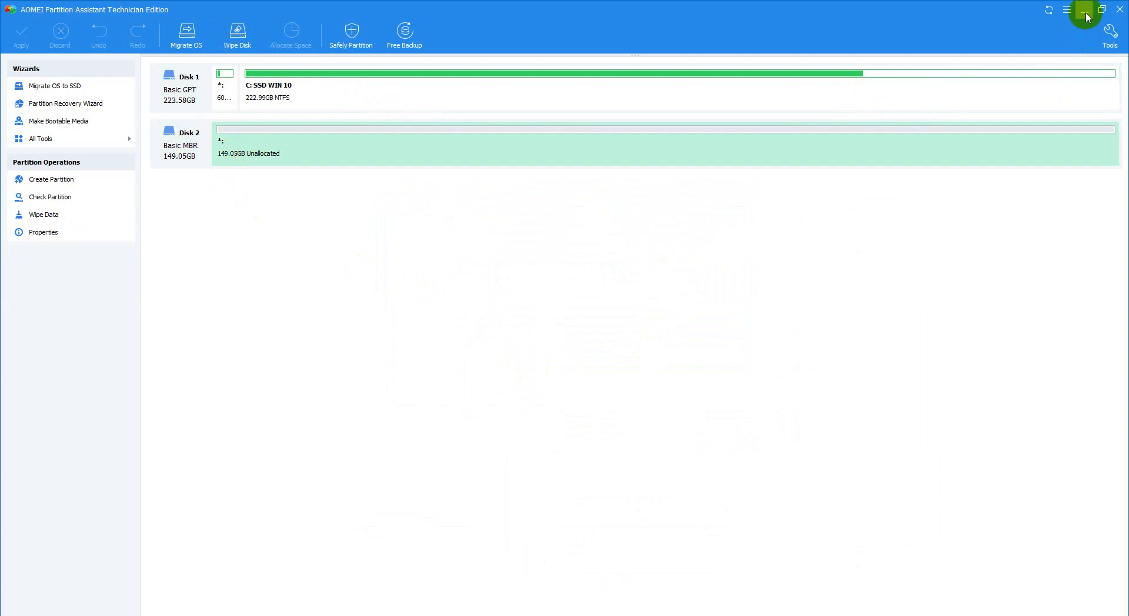
click(1067, 10)
click(1048, 97)
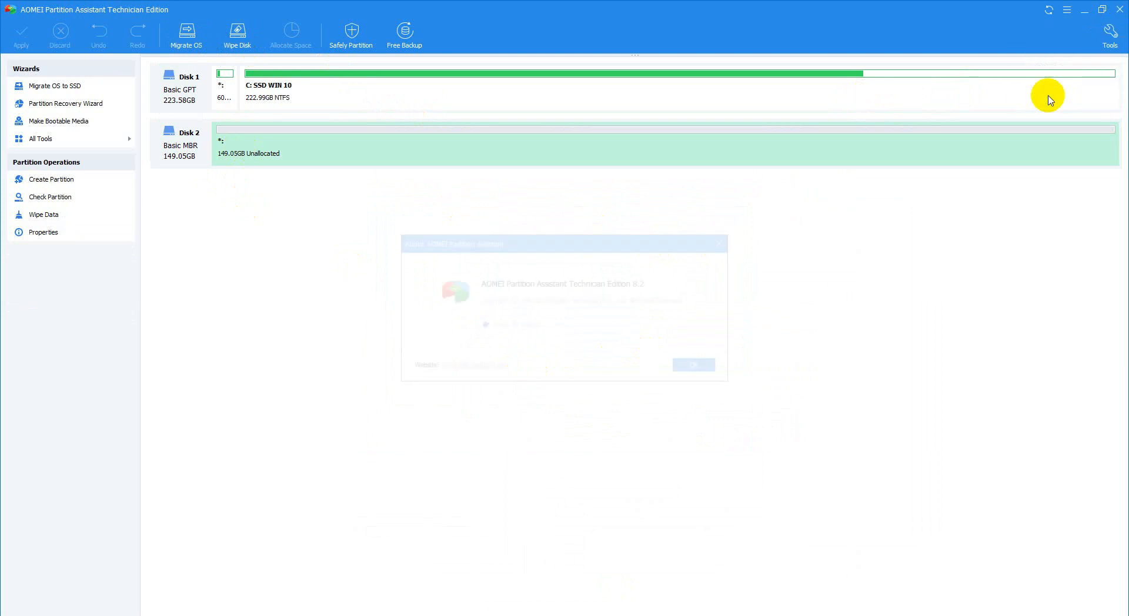